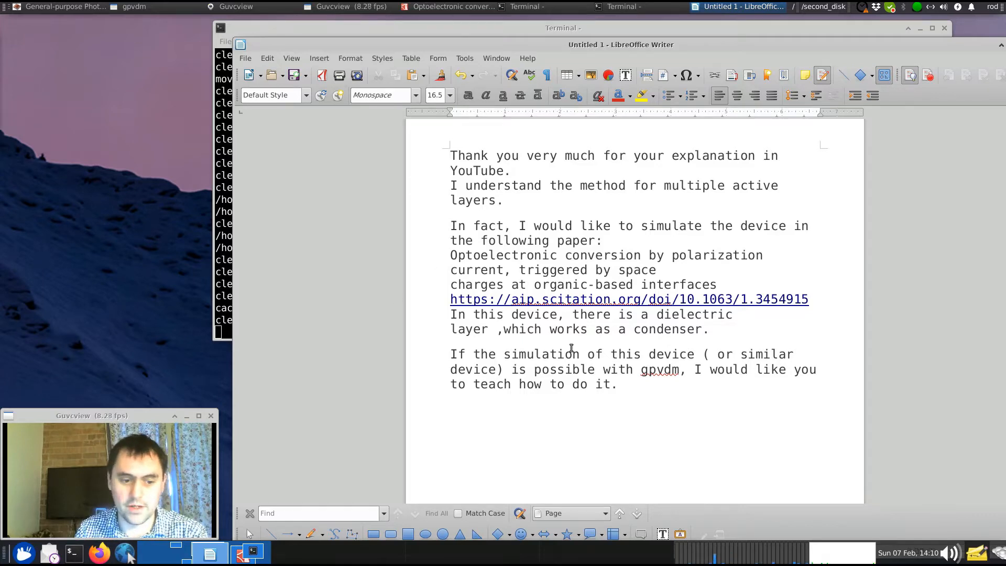
Read the simulation request in the text document, highlighting its paragraphs and the link to the paper.
left_click(649, 385)
left_click_drag(621, 386, 450, 169)
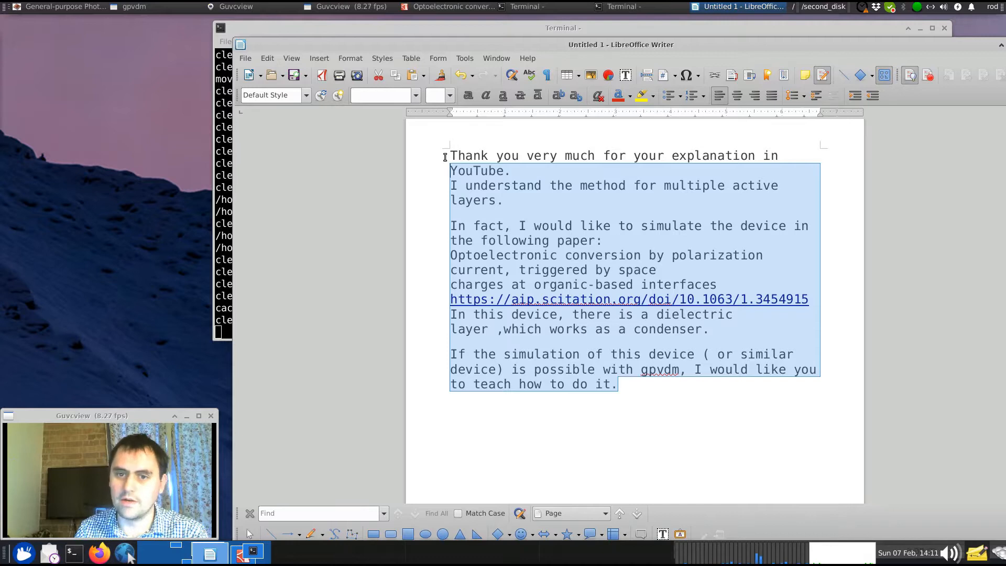
left_click(444, 157)
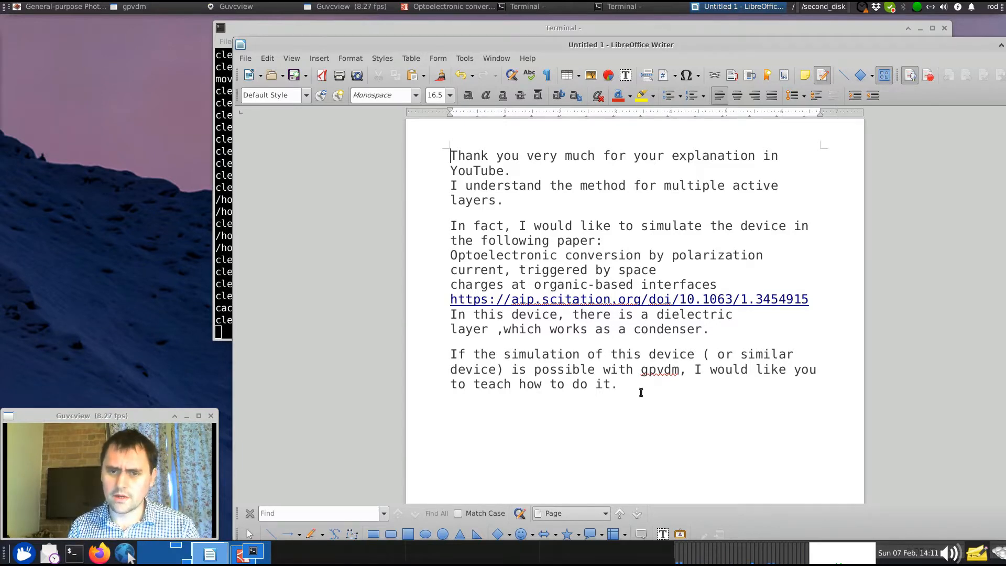
left_click_drag(639, 390, 436, 228)
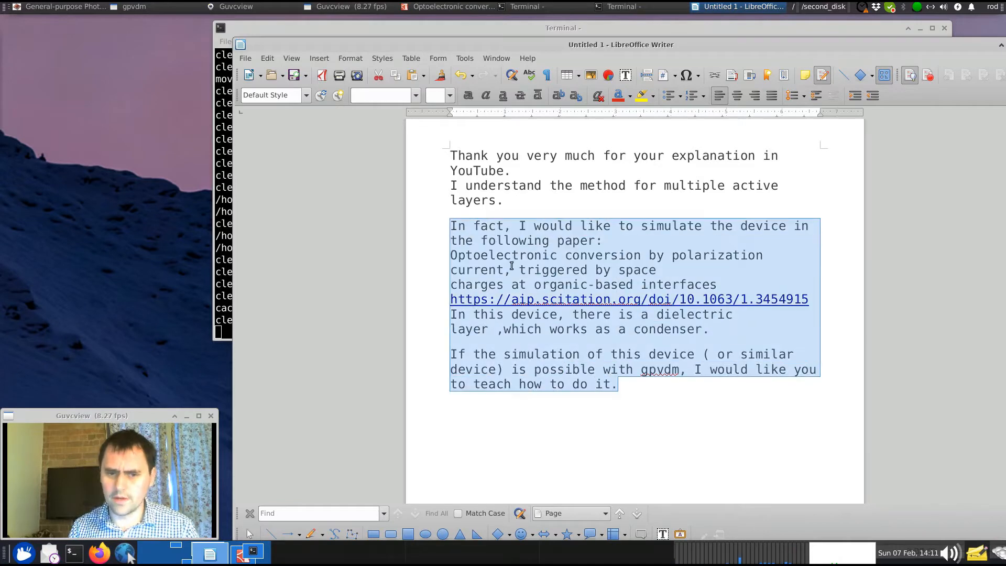
left_click(451, 226)
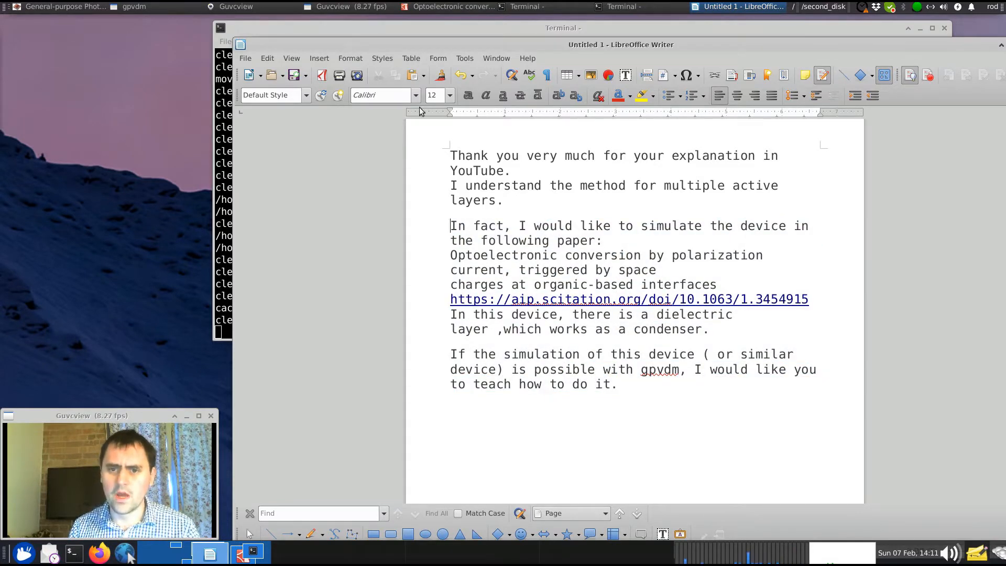
left_click_drag(449, 299, 809, 299)
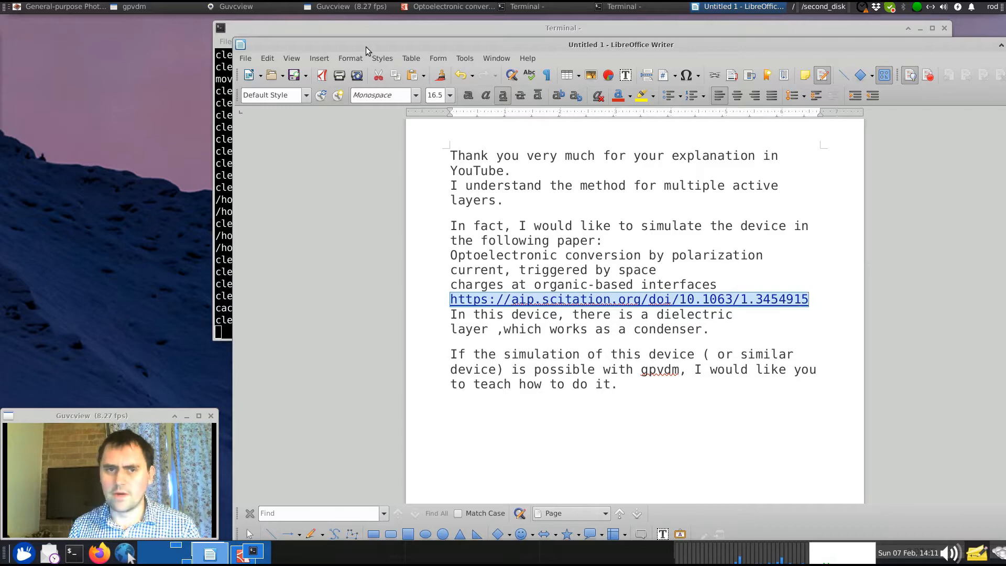
Switch to the paper's PDF and examine its abstract and Figure 1 with the device schematic and photocurrent curves.
left_click_drag(365, 48, 388, 111)
double_click(389, 111)
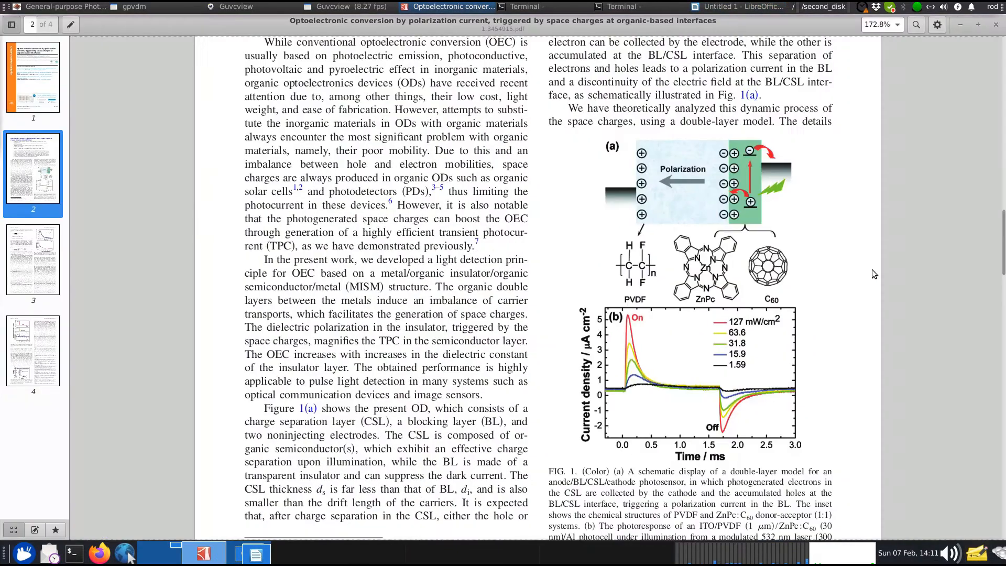
scroll(828, 263, "up", 5)
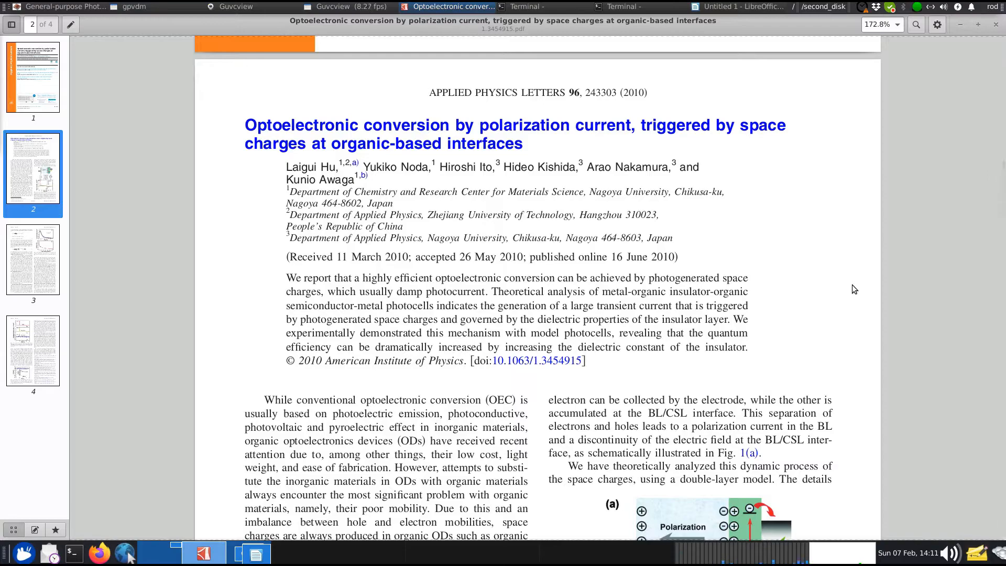
scroll(851, 285, "down", 3)
scroll(853, 286, "down", 3)
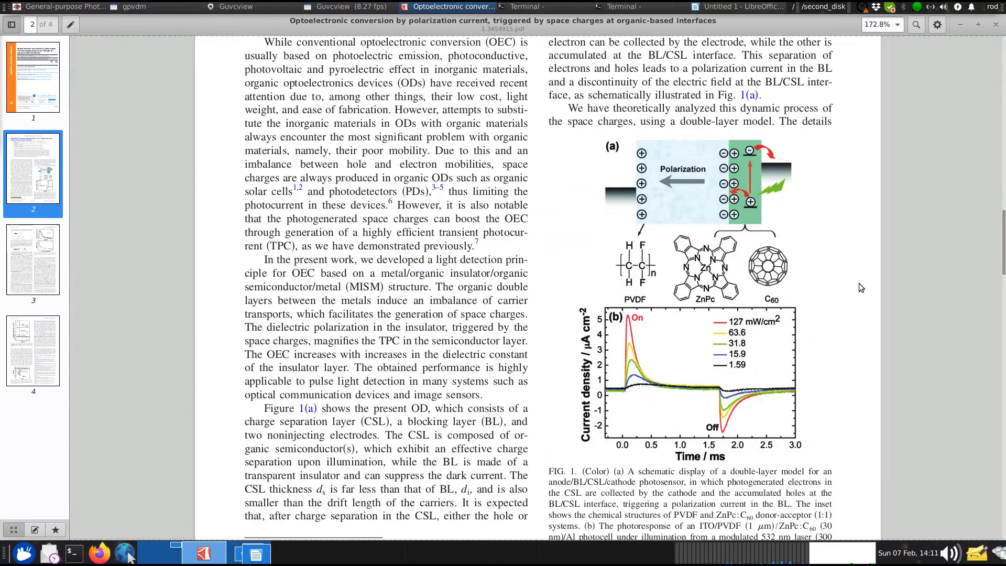
scroll(853, 283, "up", 5)
scroll(838, 284, "down", 6)
scroll(838, 283, "down", 4)
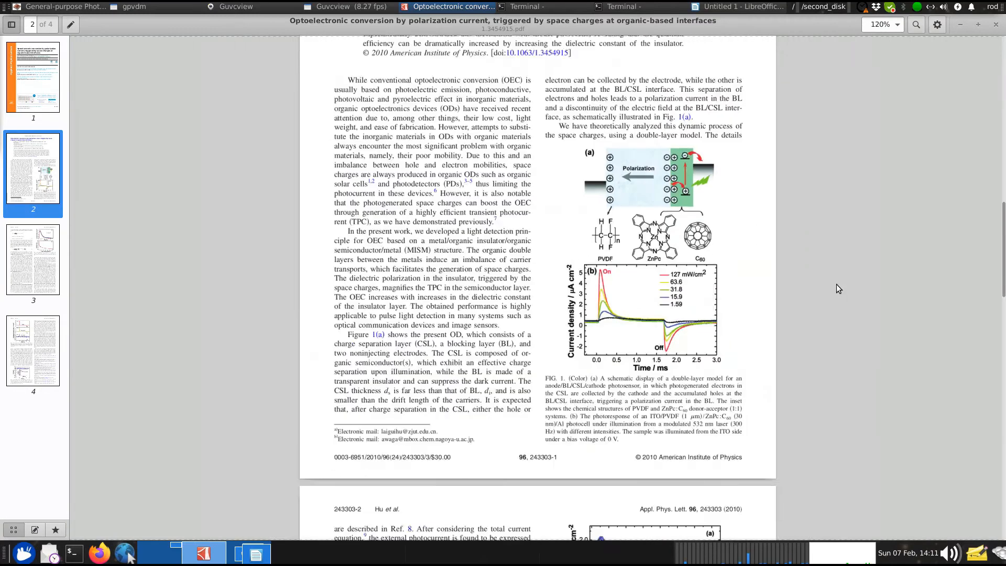
Look over the equations and Figure 2 on the paper's third page, then examine Figure 1 and its caption close up.
scroll(759, 287, "down", 15)
scroll(691, 307, "up", 15)
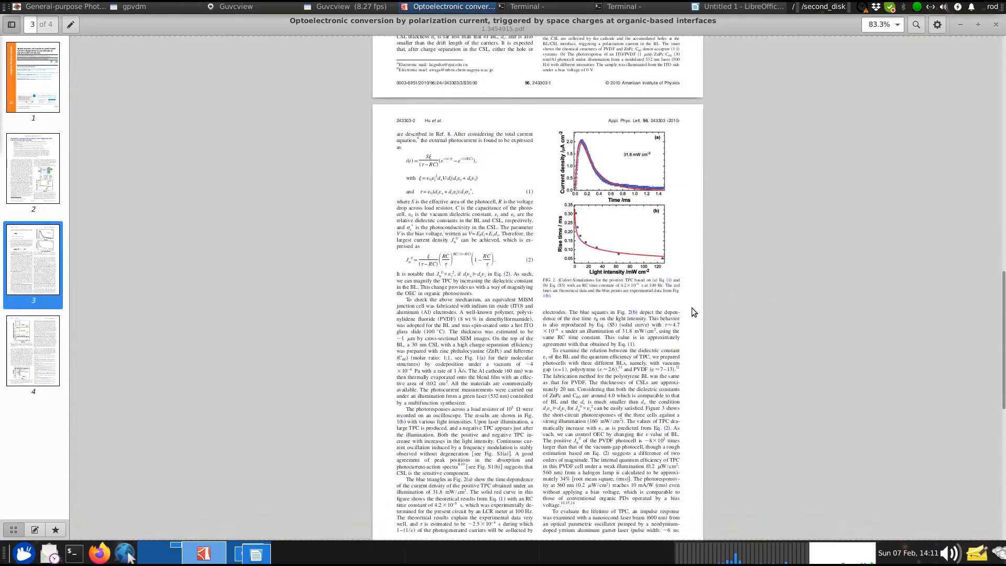
scroll(696, 309, "up", 3)
scroll(800, 321, "up", 1)
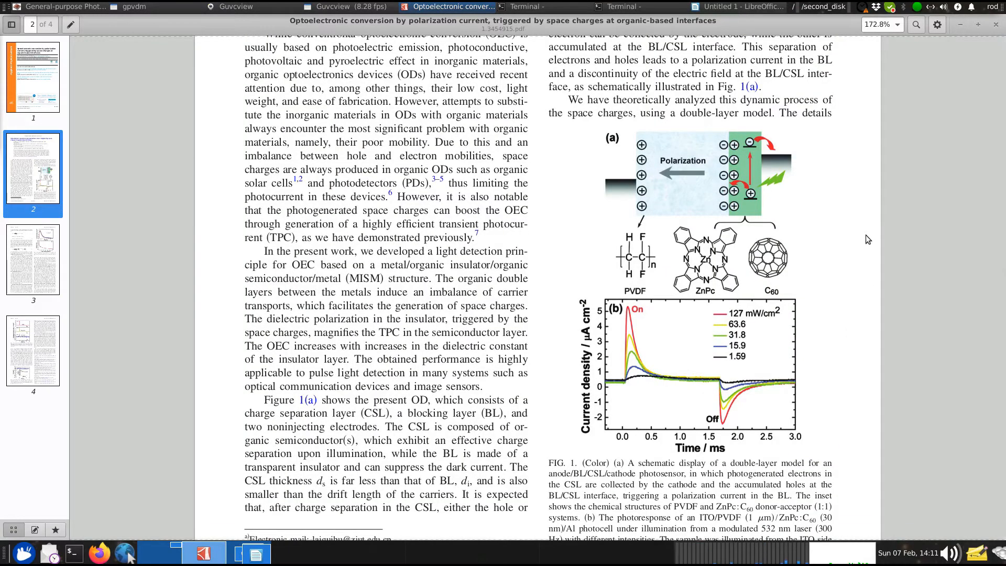
scroll(865, 235, "up", 1)
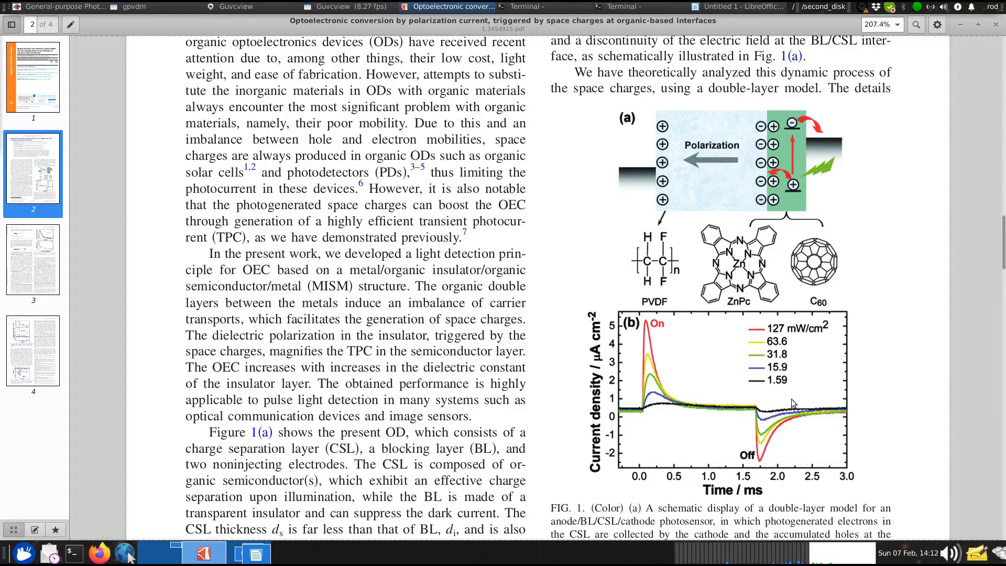
scroll(913, 294, "down", 2)
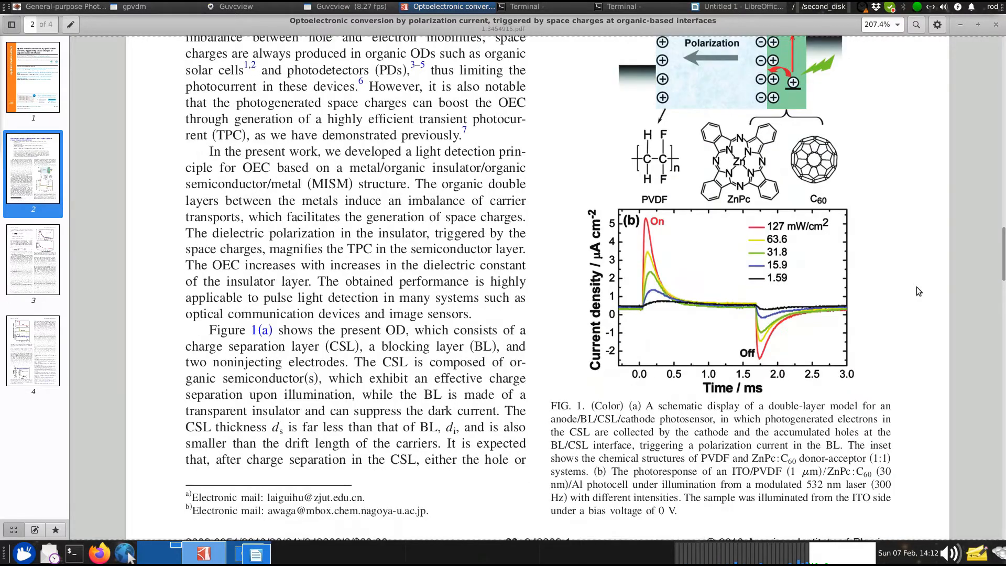
scroll(916, 287, "up", 2)
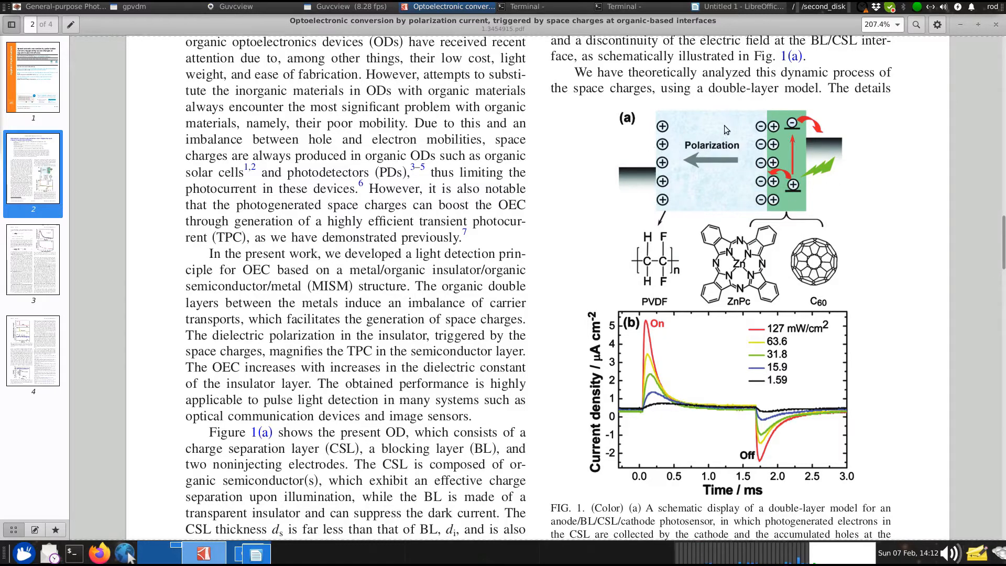
Arrange the paper's Figure 1 beside the gpvdm window and open the layer editor.
left_click_drag(456, 29, 1005, 105)
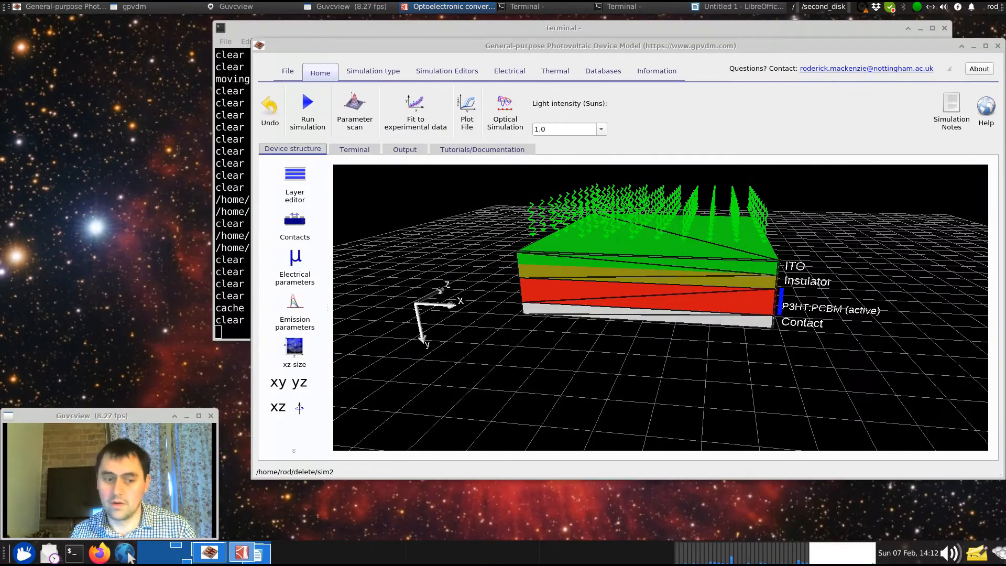
left_click_drag(518, 46, 501, 46)
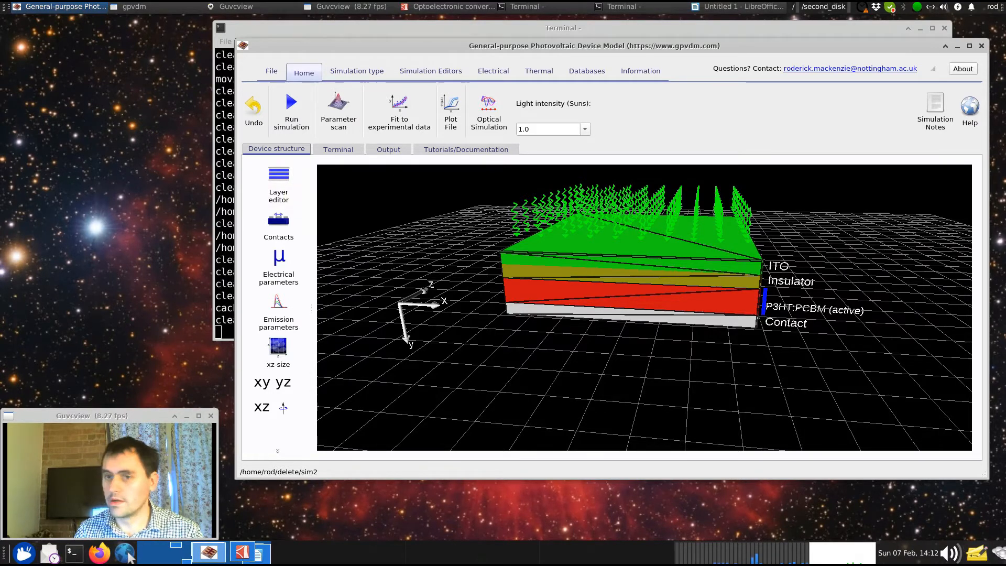
left_click_drag(1005, 38, 109, 37)
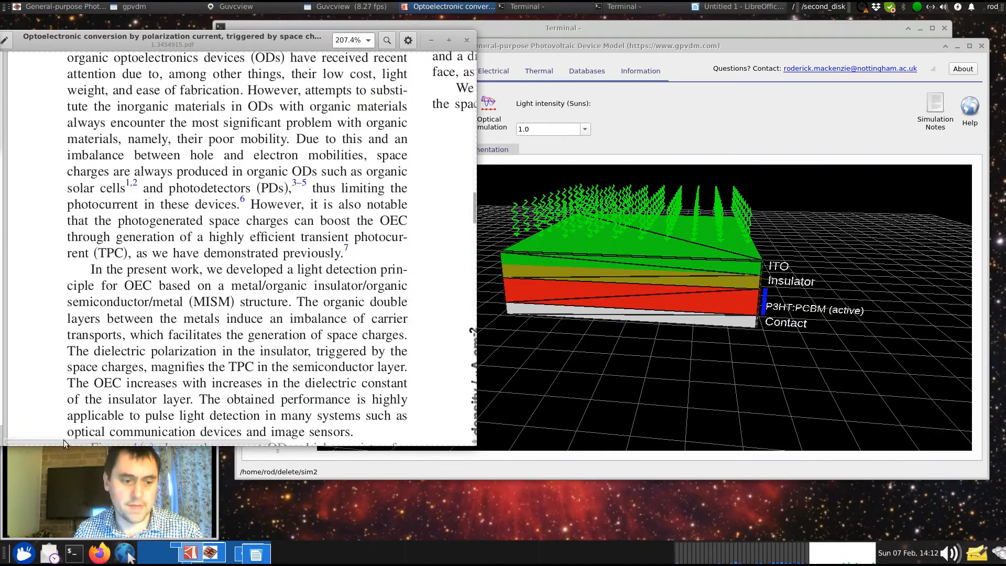
left_click_drag(84, 442, 253, 443)
left_click_drag(286, 39, 96, 26)
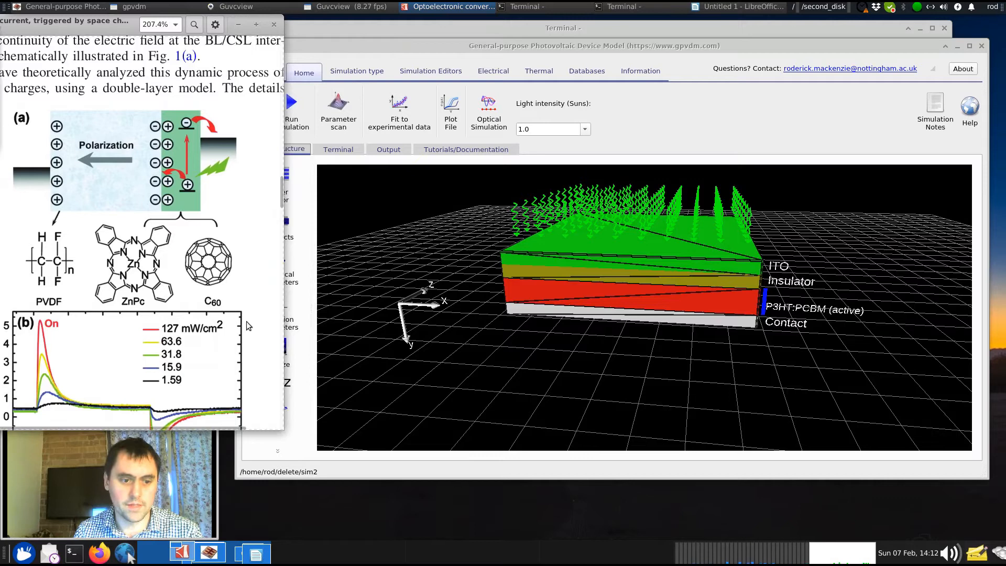
left_click(202, 442)
left_click_drag(397, 42, 400, 39)
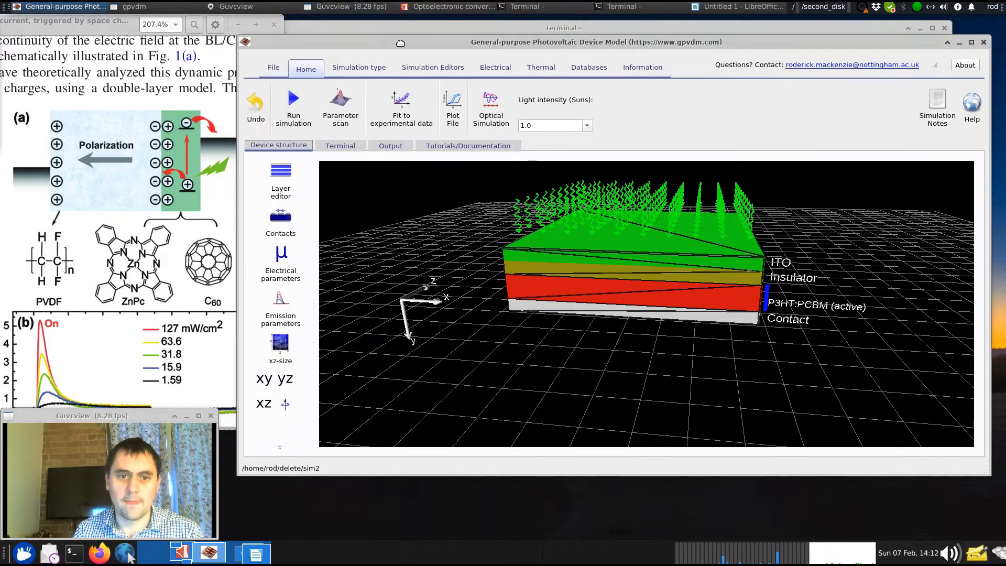
left_click(287, 180)
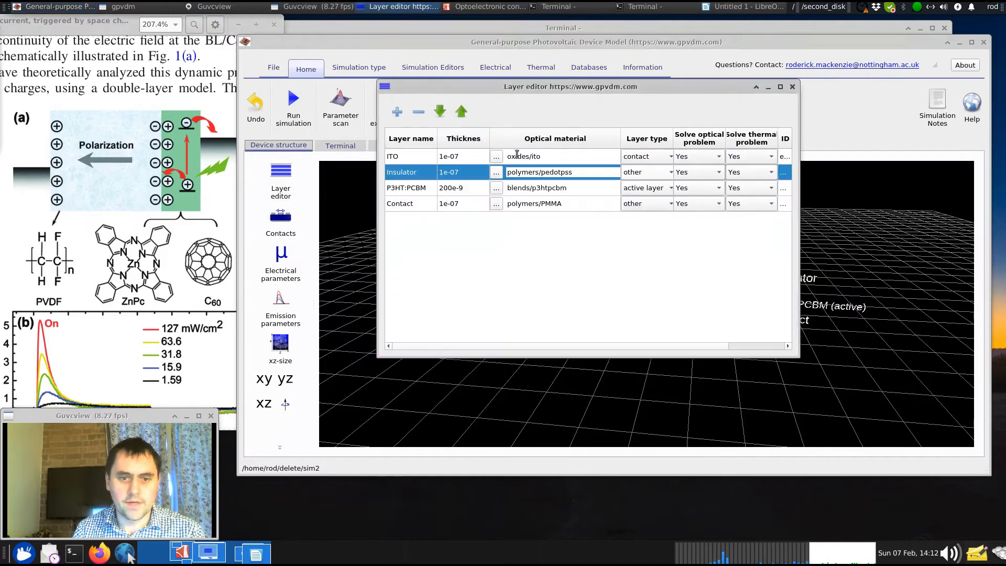
left_click(417, 174)
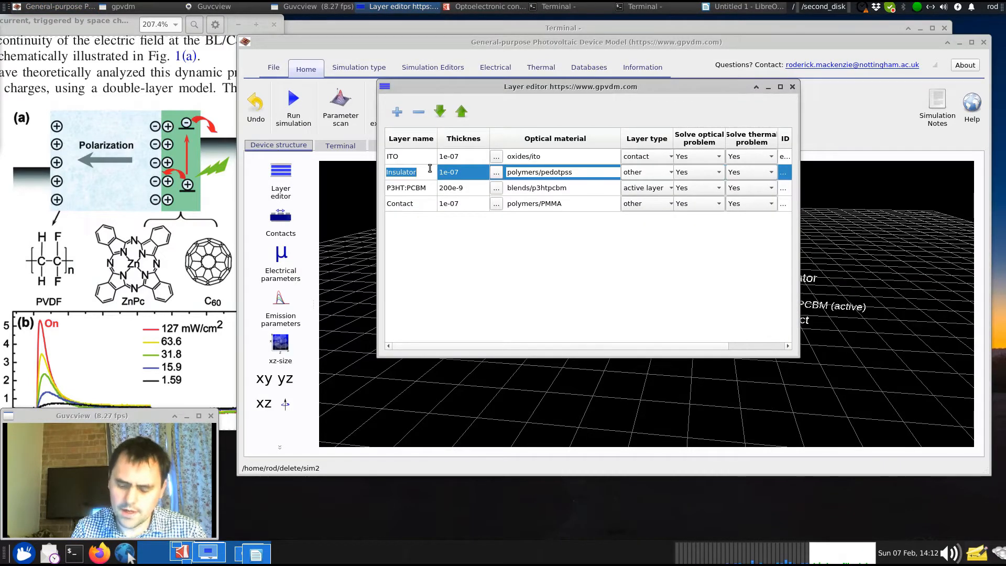
type("P")
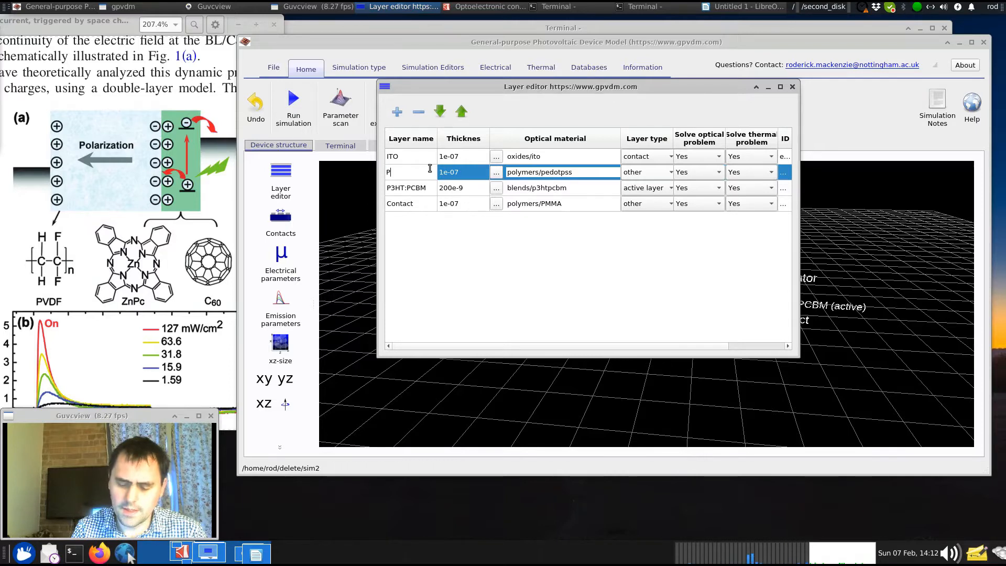
type("EDOT")
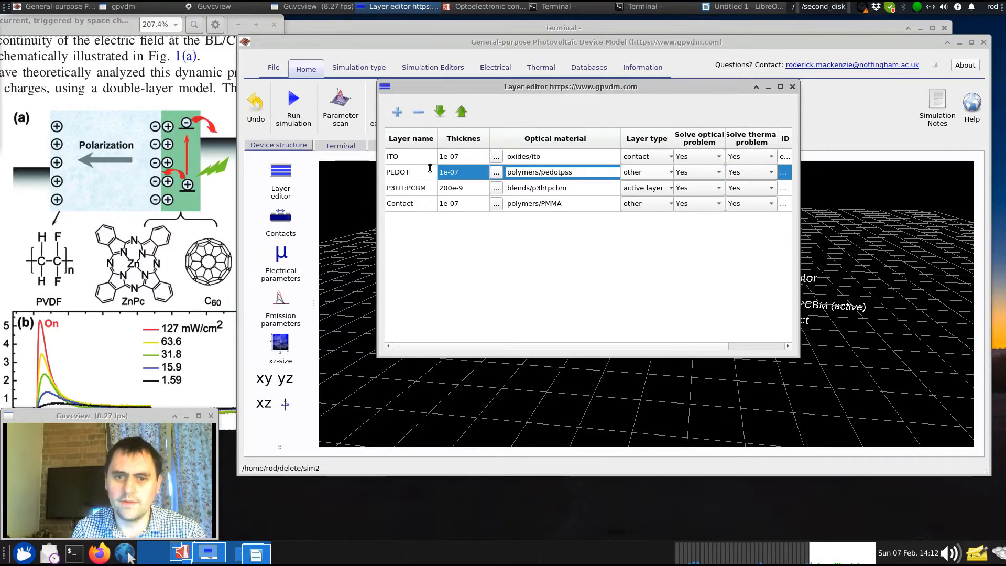
key("ctrl+a")
type("Insulator")
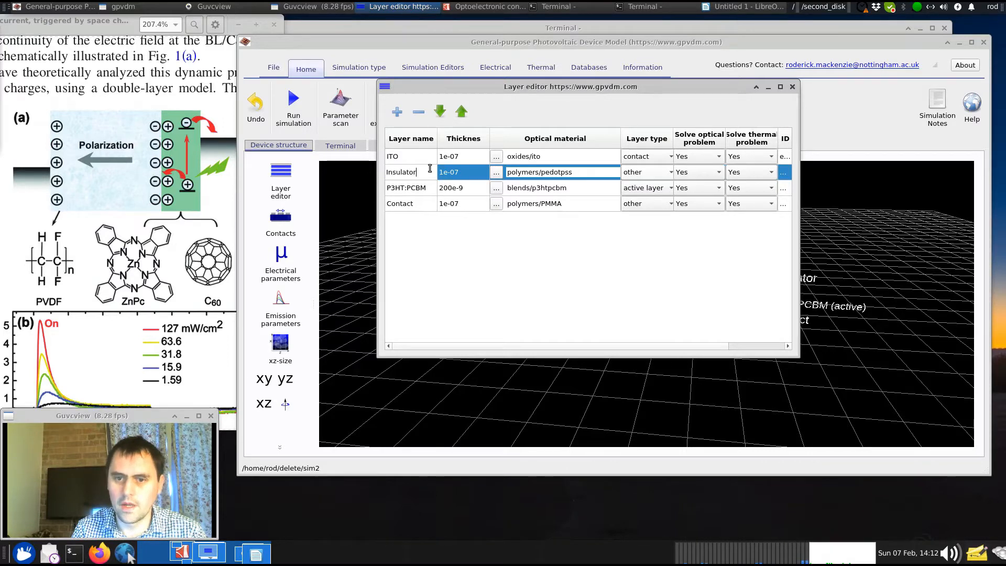
key("Return")
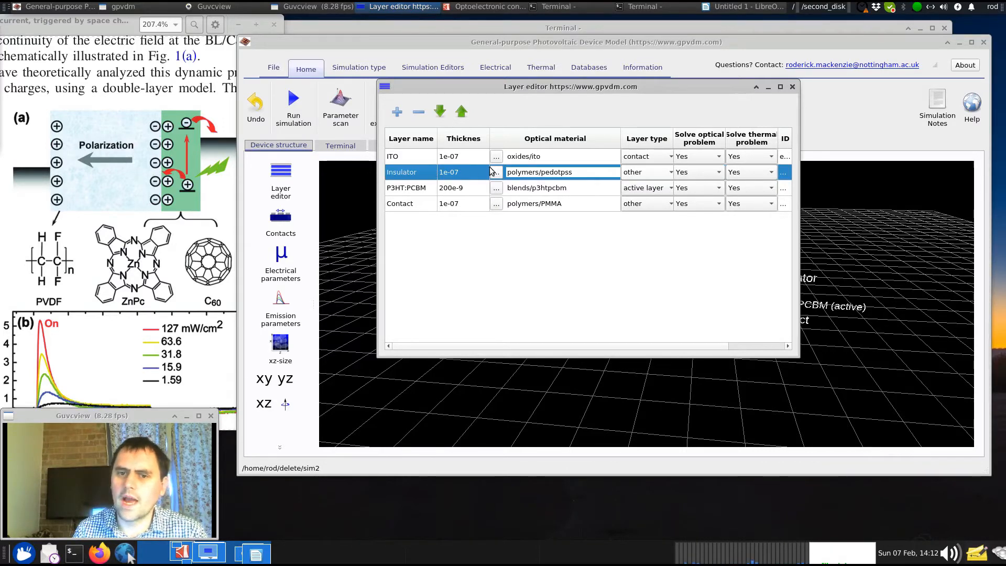
Set the P3HT:PCBM layer's thickness to 1e-07 by copying the Insulator layer's thickness.
left_click(463, 175)
key("ctrl+c")
left_click(468, 188)
key("ctrl+v")
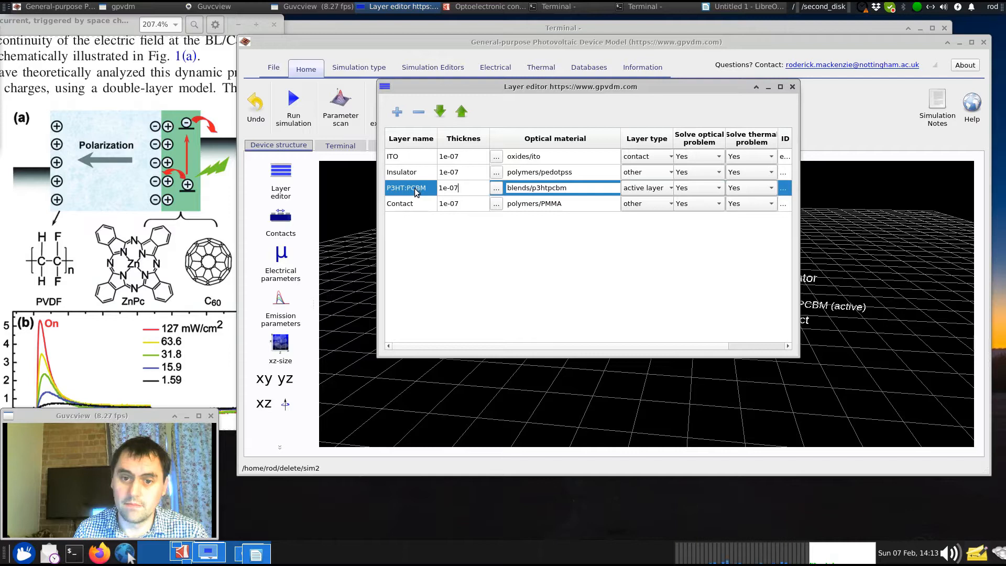
left_click(431, 186)
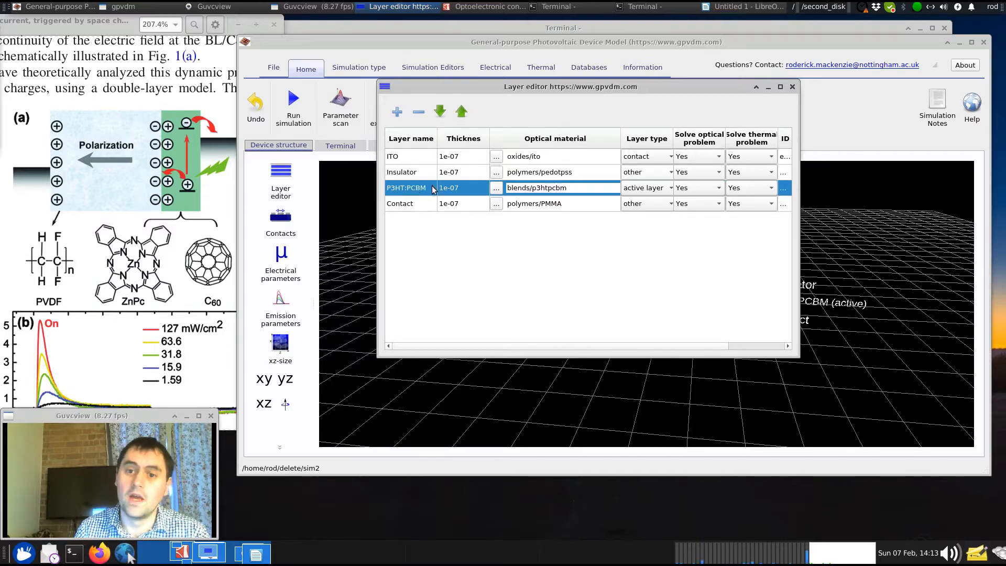
Change the Insulator layer's optical material to polymers/PMMA from the materials database.
left_click(404, 174)
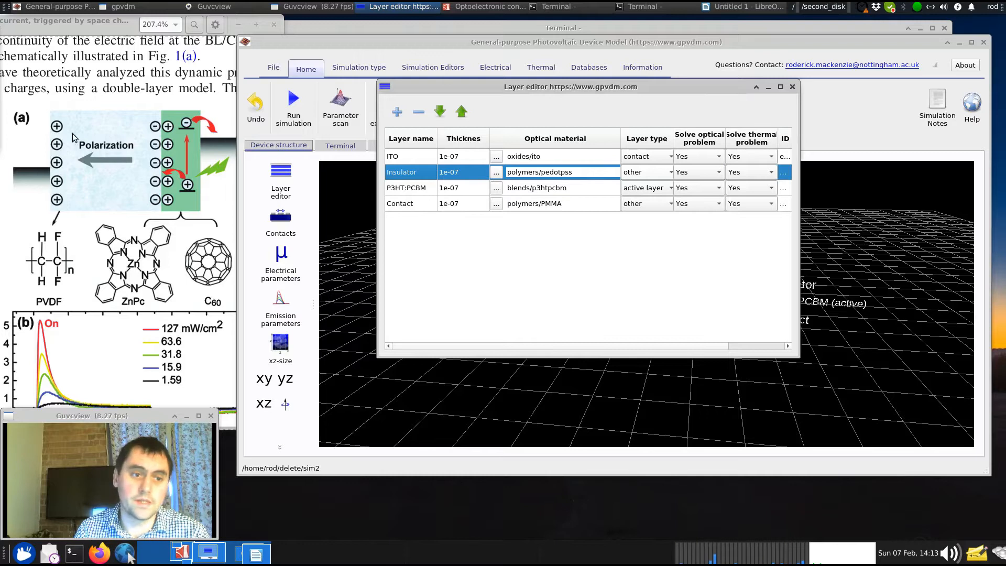
left_click(496, 173)
double_click(629, 186)
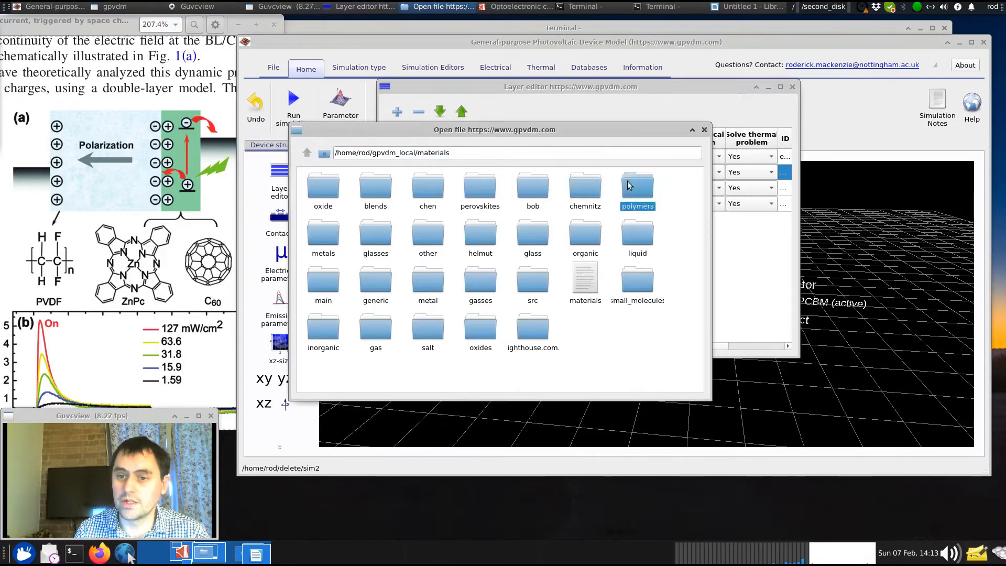
double_click(325, 243)
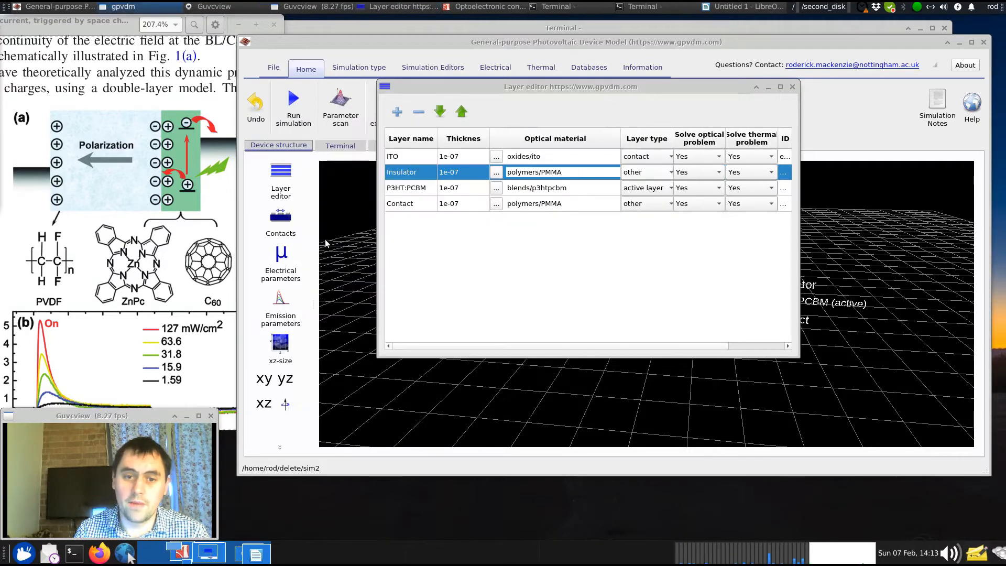
Set the Contact layer's thickness to 10e-9.
left_click(408, 204)
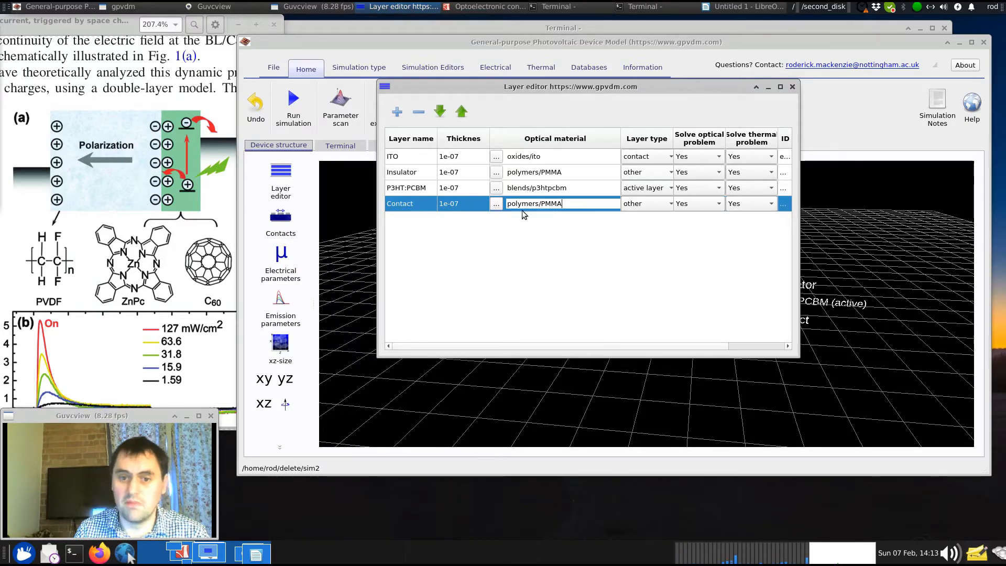
double_click(471, 205)
type("10e-")
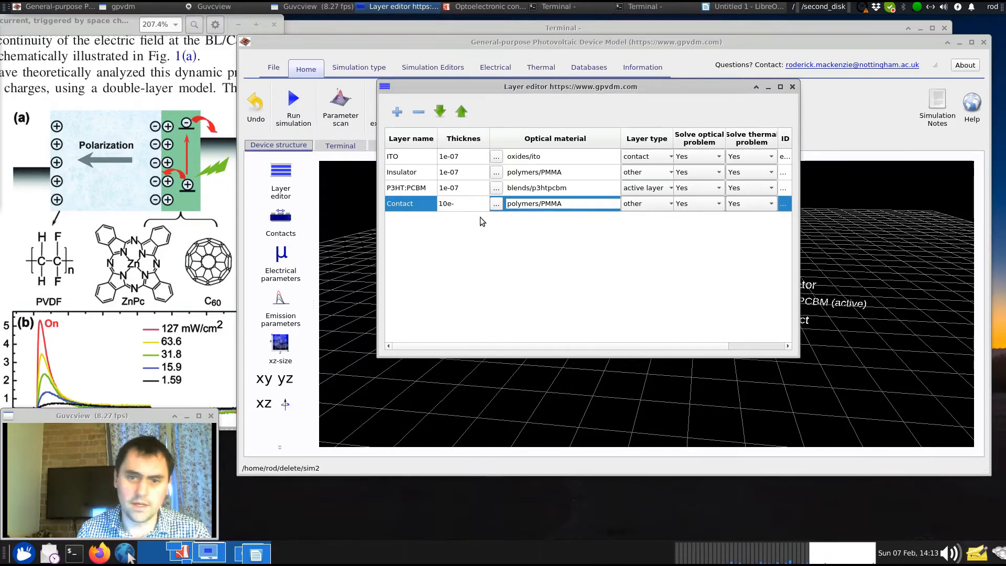
type("9")
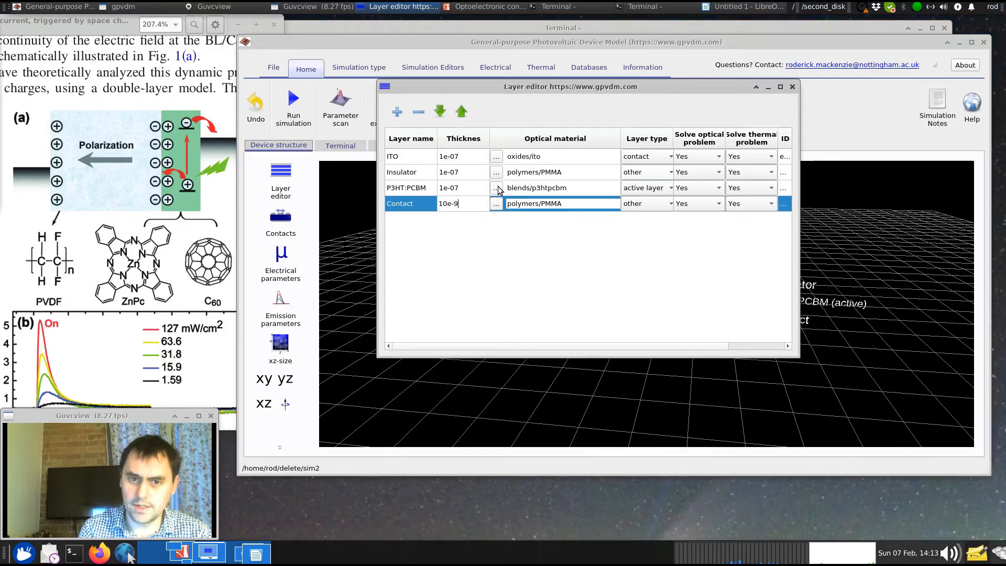
key("Return")
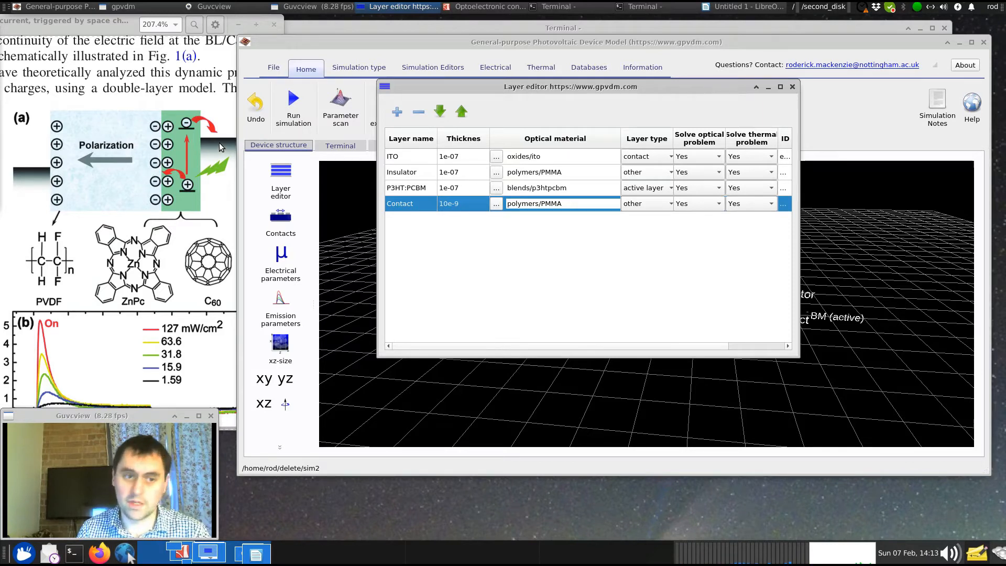
Change the Insulator's layer type to active layer and bring the 3D device view to the front.
left_click(407, 175)
left_click(651, 173)
left_click(657, 162)
left_click_drag(590, 92, 630, 391)
left_click(652, 342)
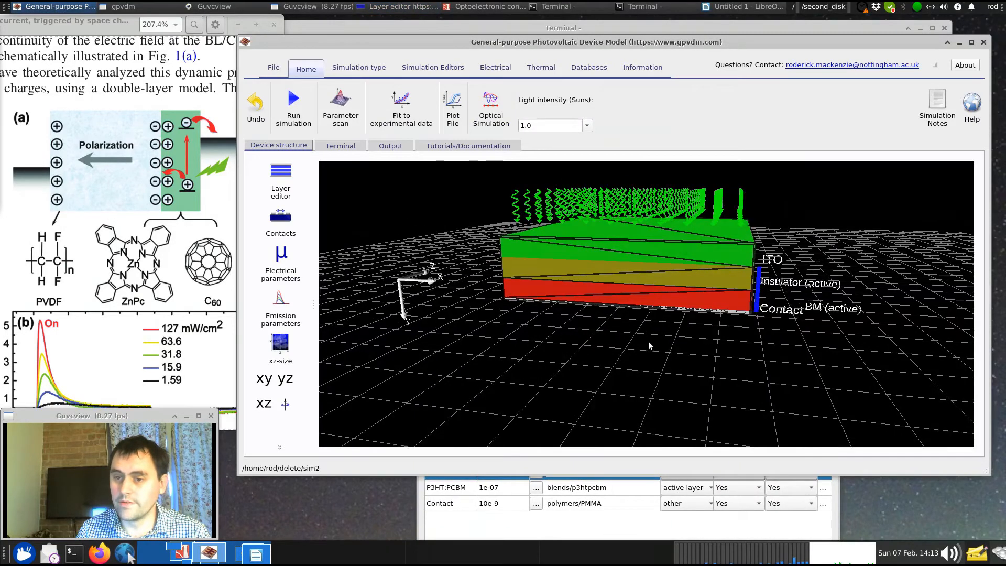
Examine the layer stack in the 3D device view and close the layer editor.
scroll(835, 322, "up", 4)
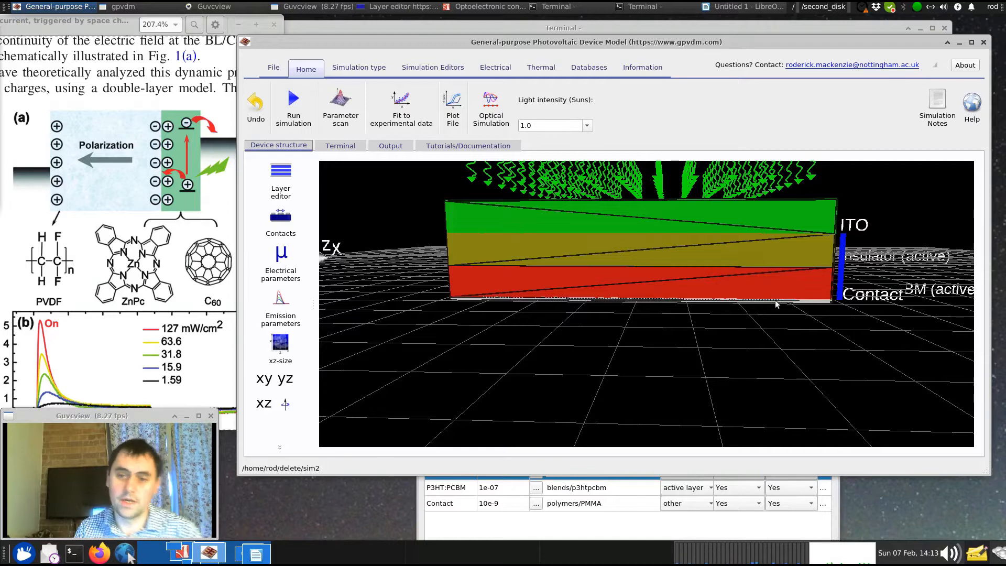
mouse_move(852, 323)
left_mouse_down()
mouse_move(834, 330)
mouse_move(843, 331)
left_mouse_up()
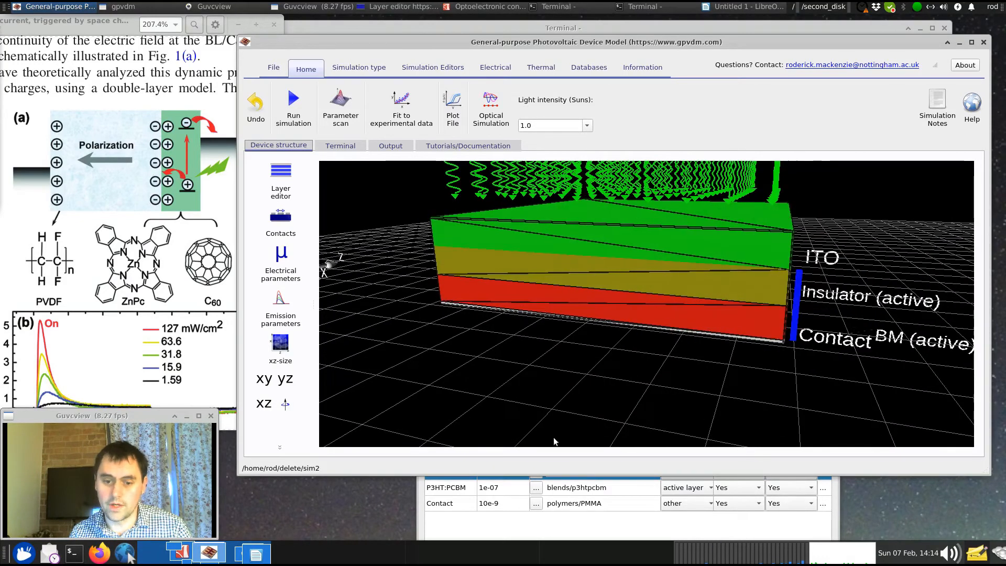
left_click(437, 524)
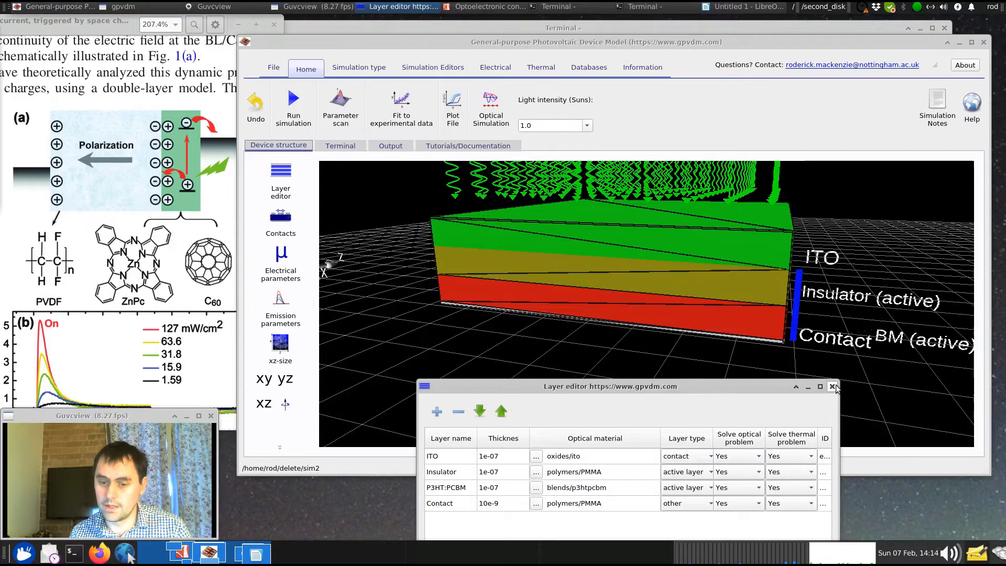
left_click(831, 386)
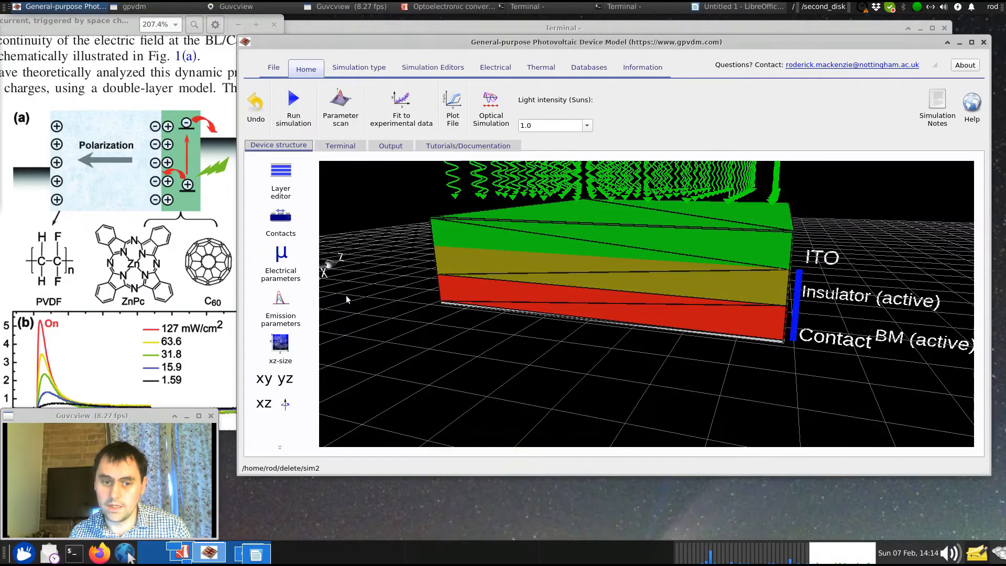
Open the electrical parameter editor and compare the density-of-states parameters of the Insulator and P3HT:PCBM layers.
left_click(281, 257)
left_click_drag(512, 209, 357, 122)
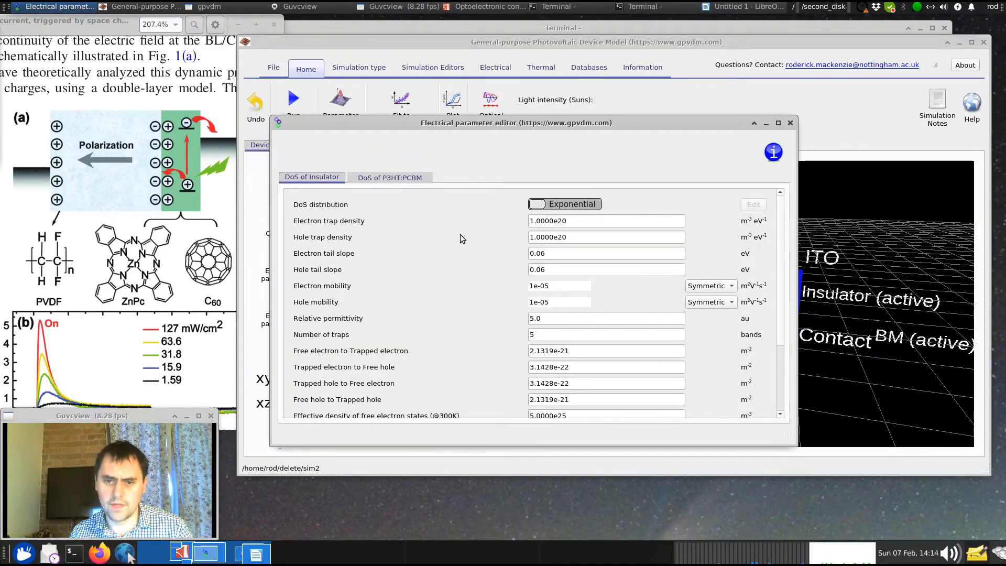
left_click(393, 179)
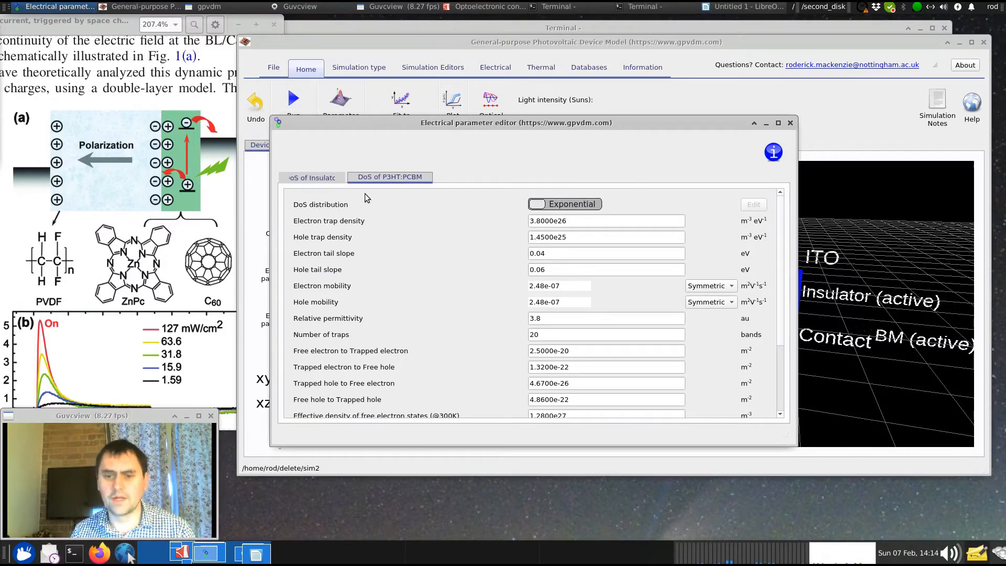
left_click(320, 179)
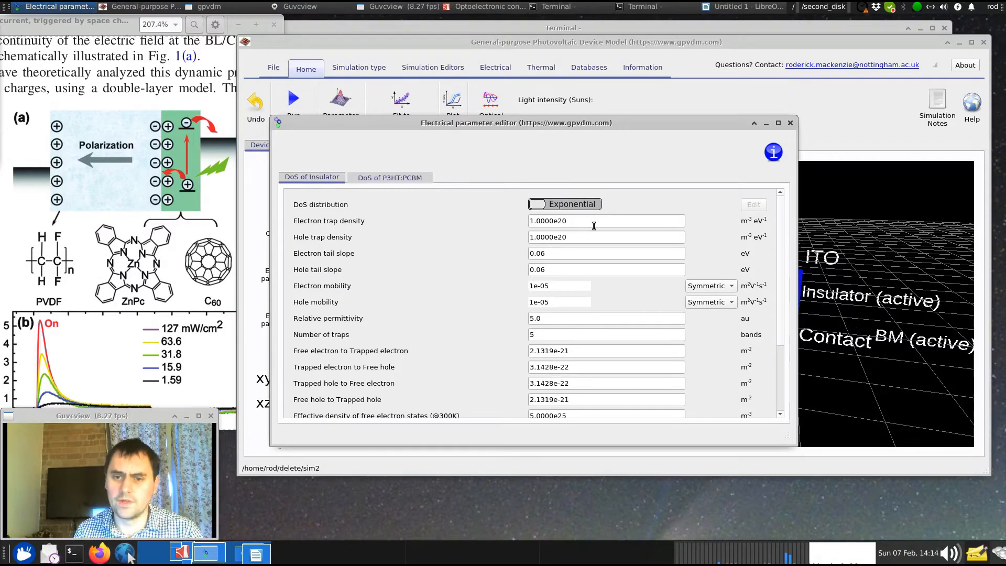
Set the Insulator's electron trap density to 1.0000e10 and copy that value to its hole trap density.
left_click_drag(565, 223, 558, 224)
type("10")
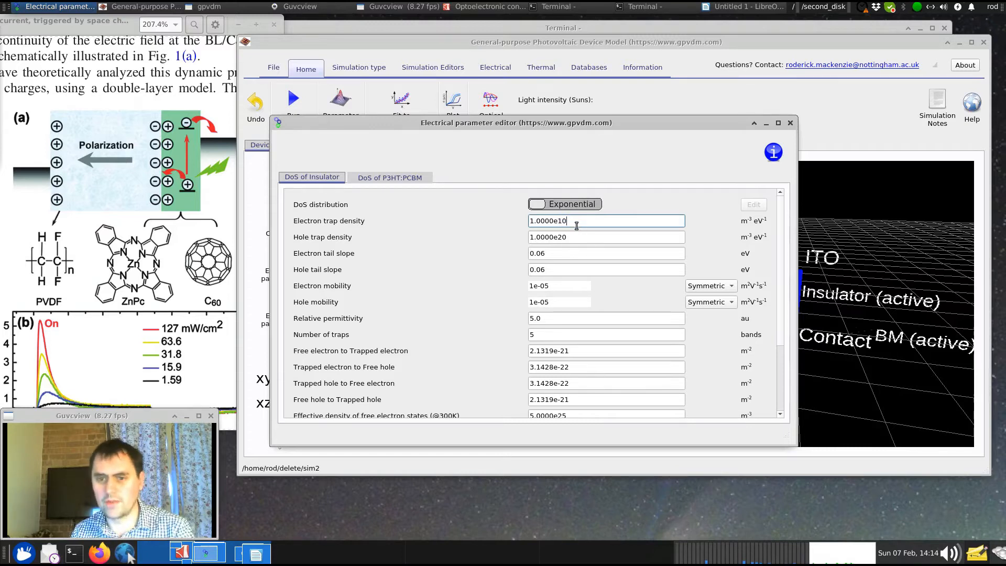
key("ctrl+a")
key("ctrl+c")
left_click(586, 238)
key("ctrl+a")
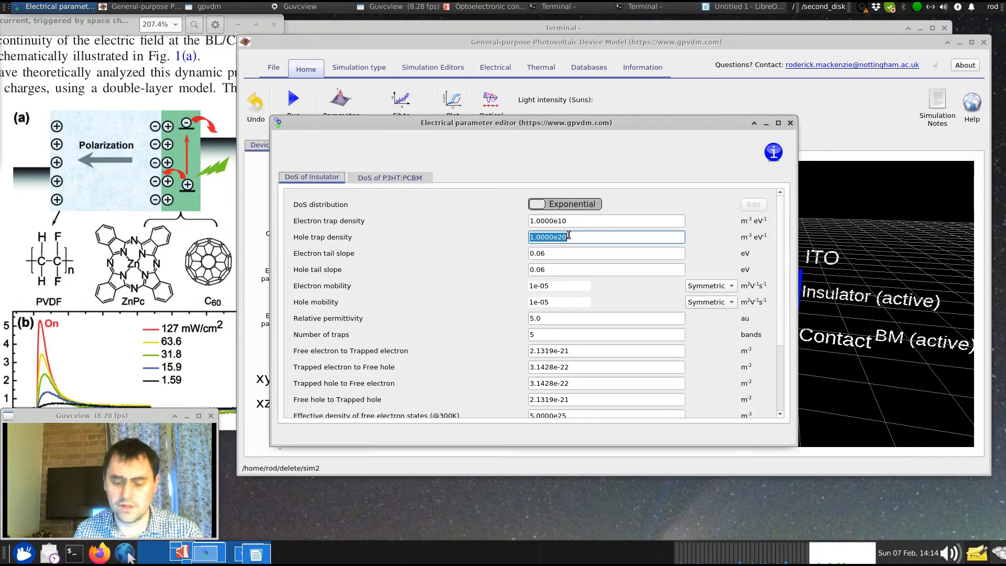
key("ctrl+v")
Set the Insulator's electron and hole mobilities to 1e-10.
left_click_drag(556, 289, 542, 294)
type("10")
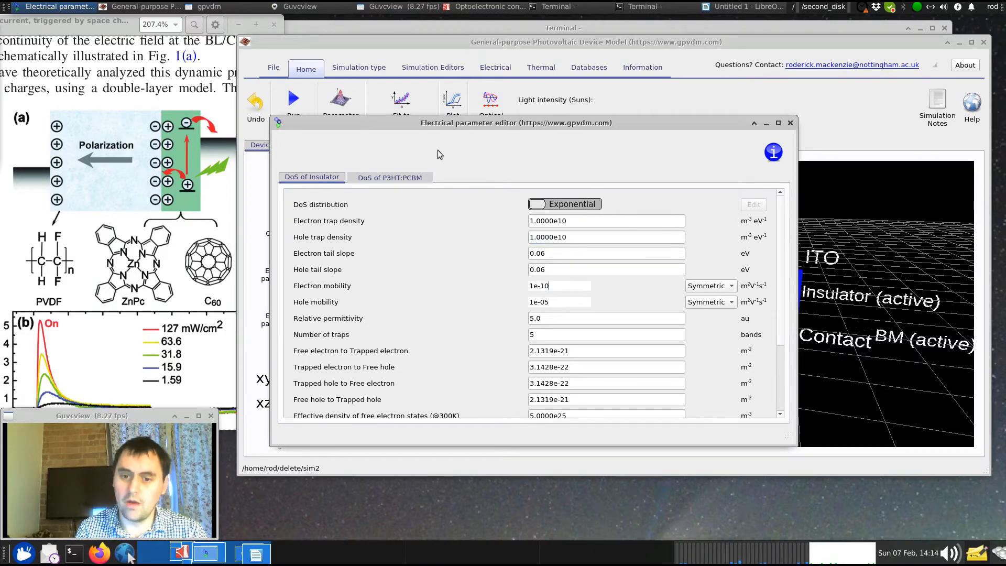
left_click(582, 302)
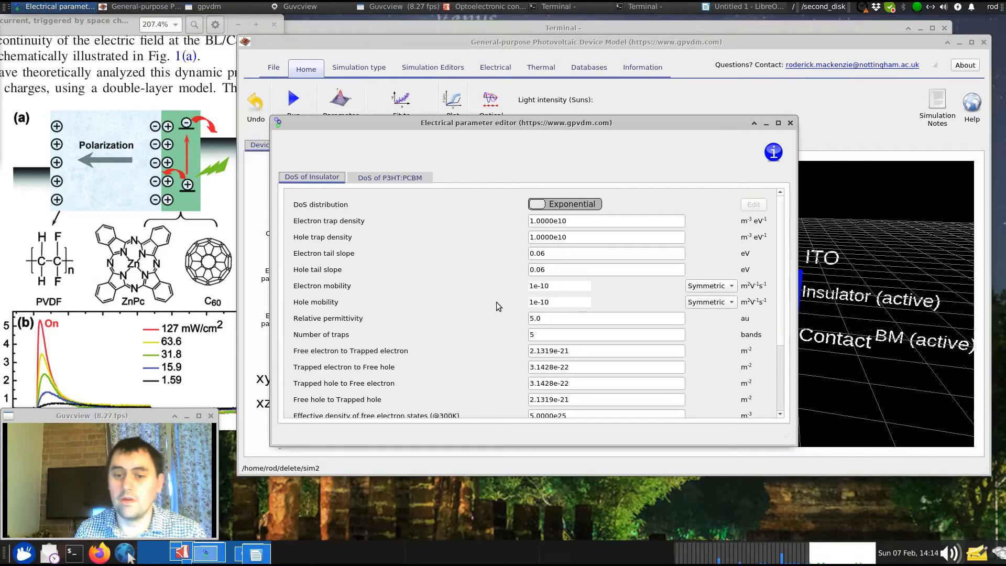
Set the P3HT:PCBM layer's number of traps to 5, matching the Insulator.
left_click_drag(554, 335, 494, 333)
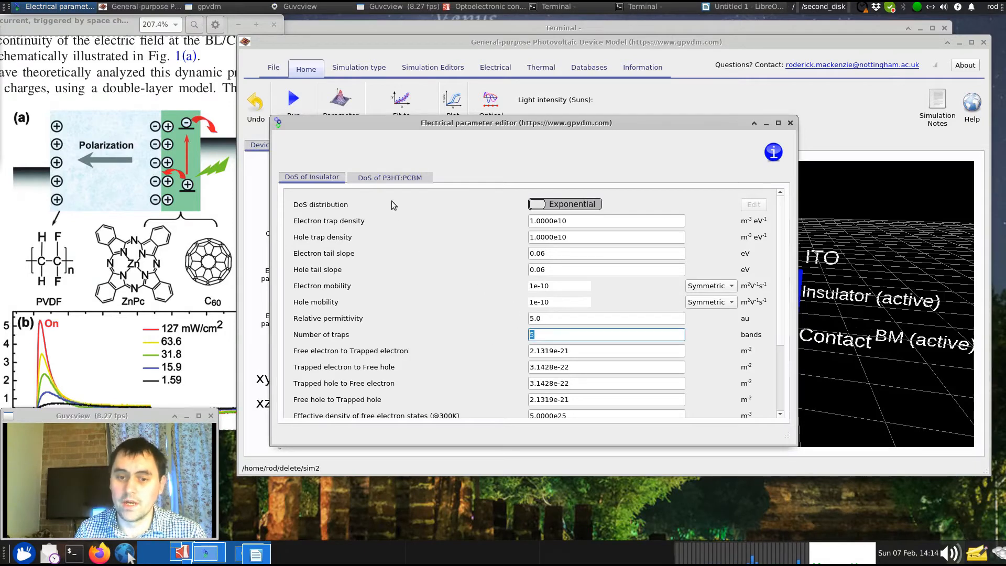
left_click(393, 178)
left_click(564, 335)
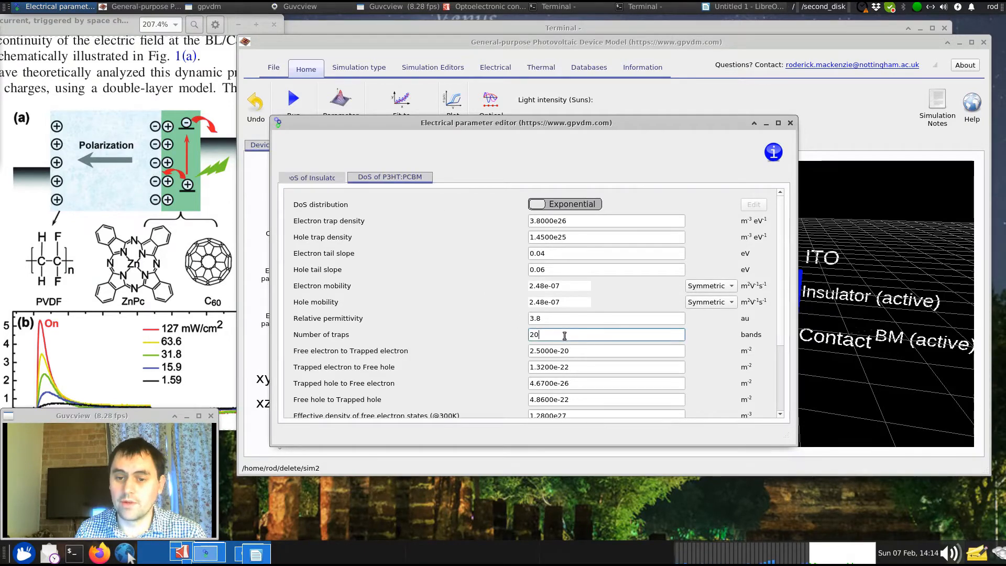
left_click(331, 178)
Set all four of the Insulator's free-to-trapped and trapped-to-free carrier cross sections to 1e-22.
scroll(483, 298, "down", 3)
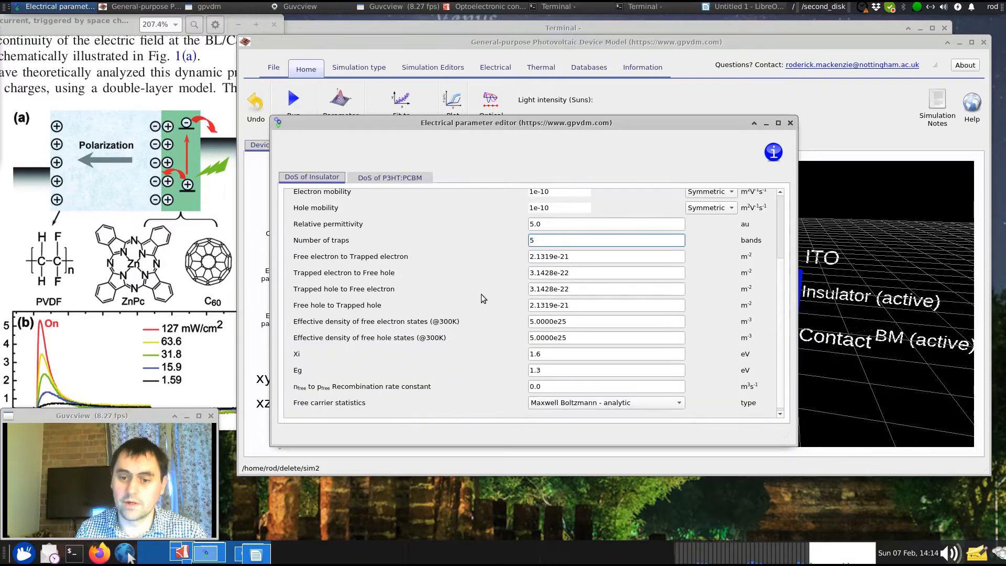
triple_click(586, 257)
type("1e-20")
key("ctrl+a")
left_click(594, 259)
key("ctrl+a")
key("ctrl+c")
triple_click(582, 275)
key("ctrl+v")
triple_click(585, 289)
key("ctrl+v")
triple_click(586, 307)
key("ctrl+v")
Copy 1e-22 into all four free-to-trapped and trapped-to-free carrier cross sections of the P3HT:PCBM layer.
left_click(398, 178)
scroll(585, 301, "down", 2)
triple_click(589, 292)
key("Tab")
triple_click(589, 292)
key("ctrl+v")
triple_click(586, 304)
key("ctrl+v")
triple_click(583, 320)
key("ctrl+v")
triple_click(583, 336)
key("ctrl+v")
Set the P3HT:PCBM layer's electron and hole mobilities to 1e-5 and close the electrical parameter editor.
scroll(484, 286, "up", 2)
triple_click(566, 287)
type("1e-5")
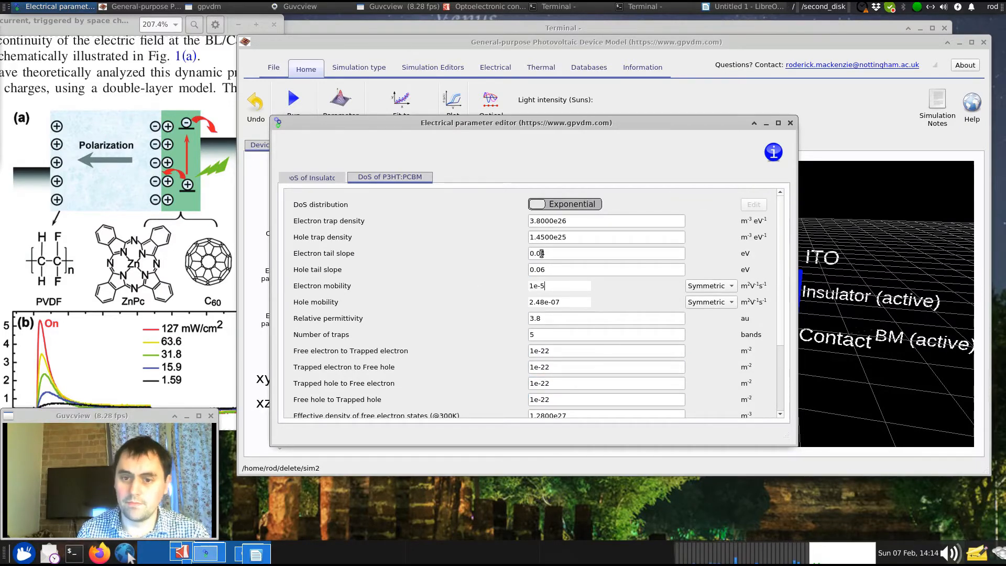
triple_click(576, 302)
type("1e-5")
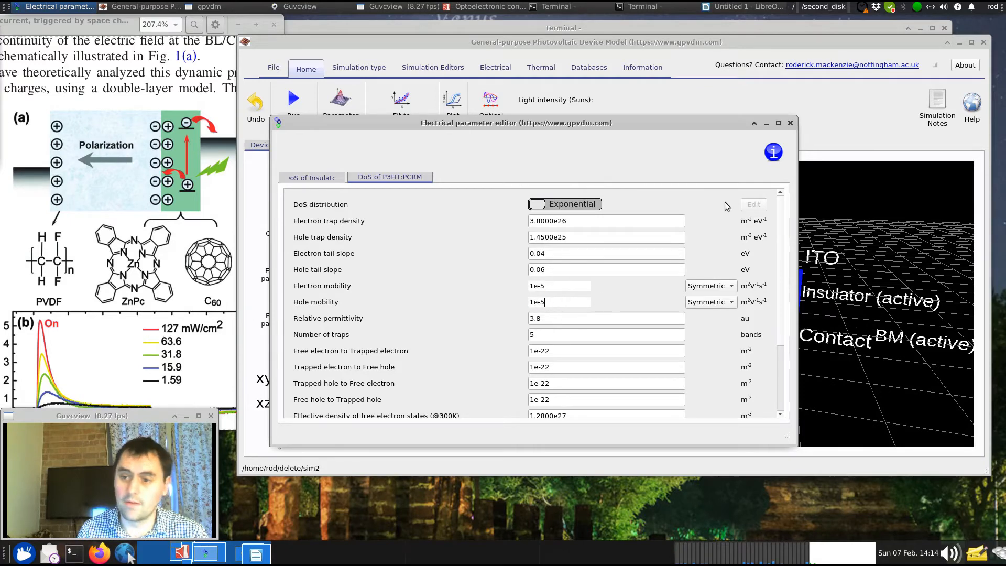
left_click_drag(690, 121, 669, 151)
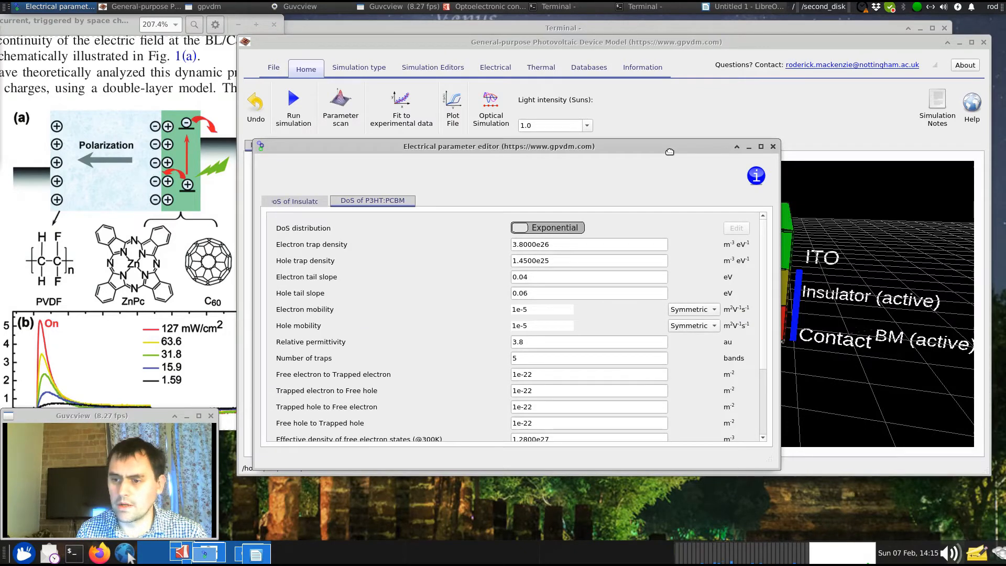
left_click(773, 147)
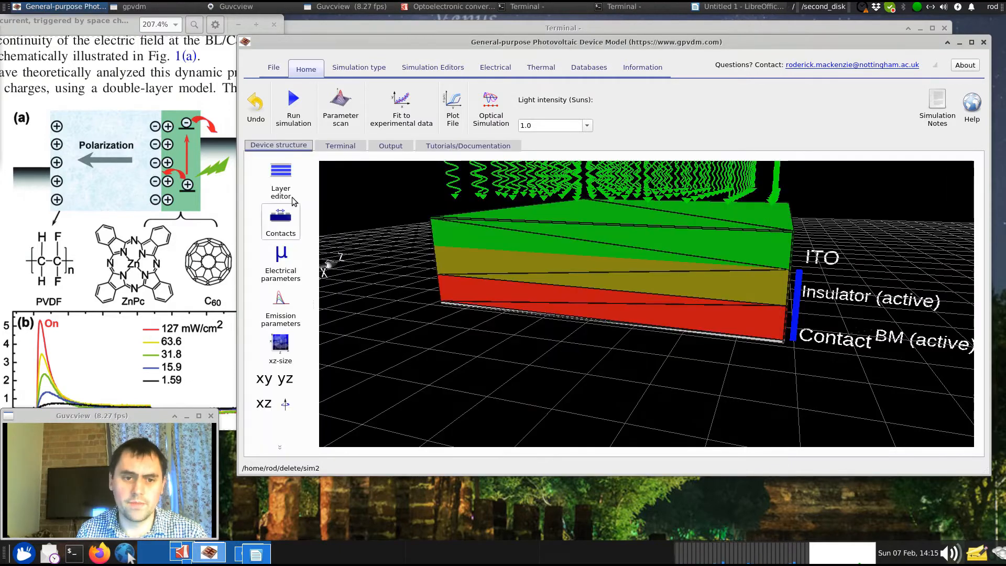
Rename the P3HT:PCBM layer to Active in the layer editor and close the editor.
left_click(291, 197)
double_click(464, 370)
type("Active")
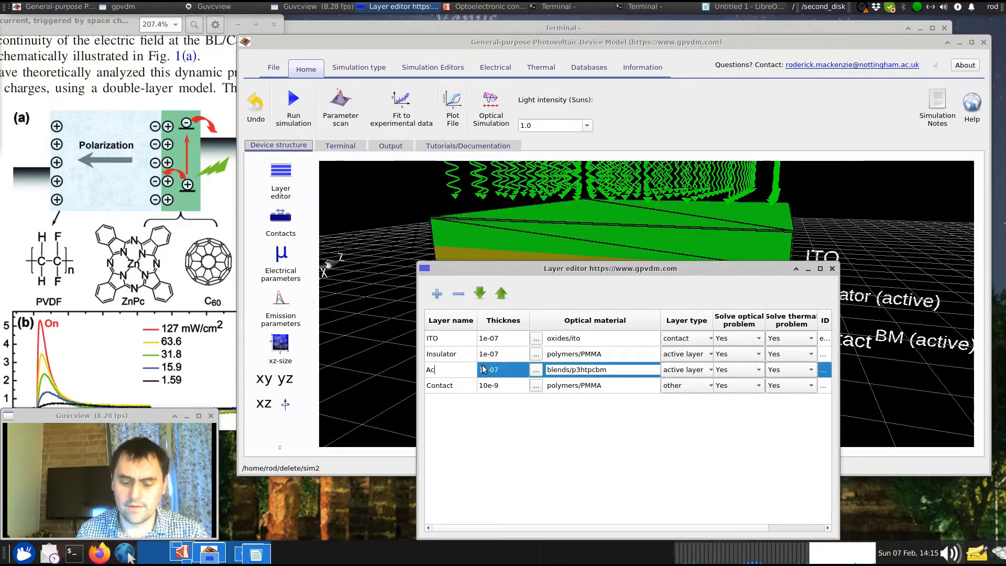
key("Return")
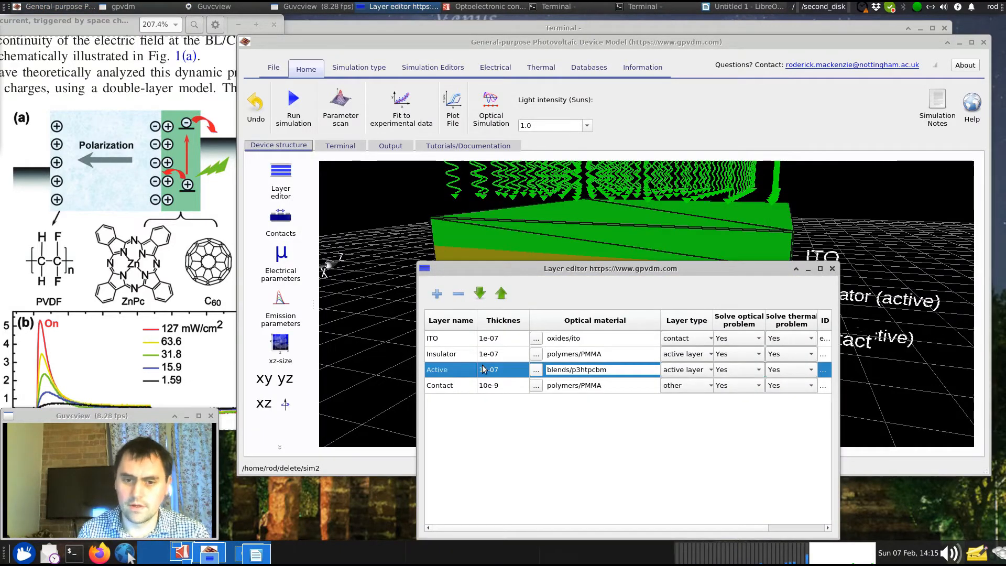
left_click(832, 268)
Reopen the electrical parameter editor and set the Insulator's Xi to 3.0 eV and Eg to 1.0 eV.
left_click(280, 262)
left_click_drag(522, 213, 300, 142)
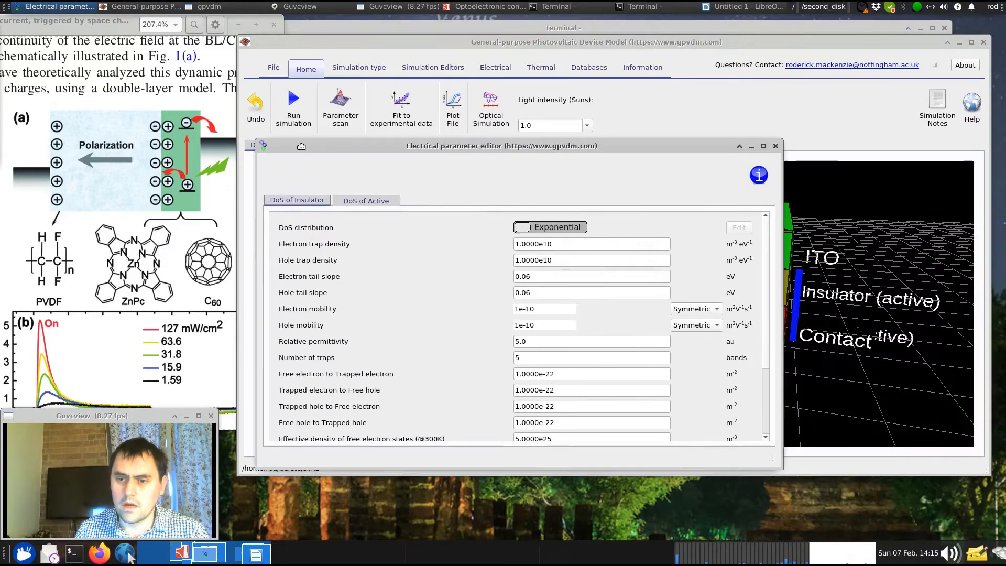
scroll(421, 262, "down", 3)
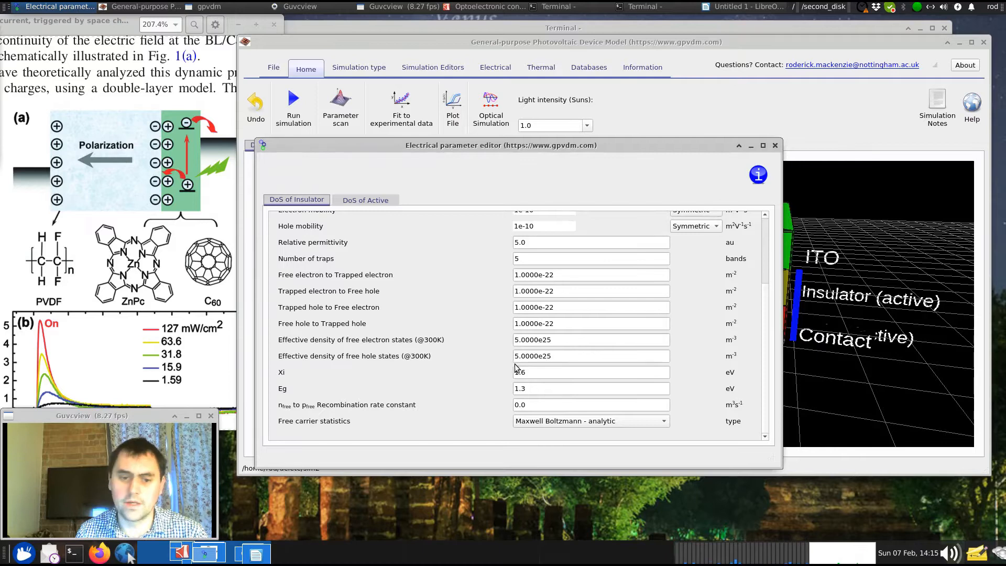
left_click_drag(541, 373, 487, 375)
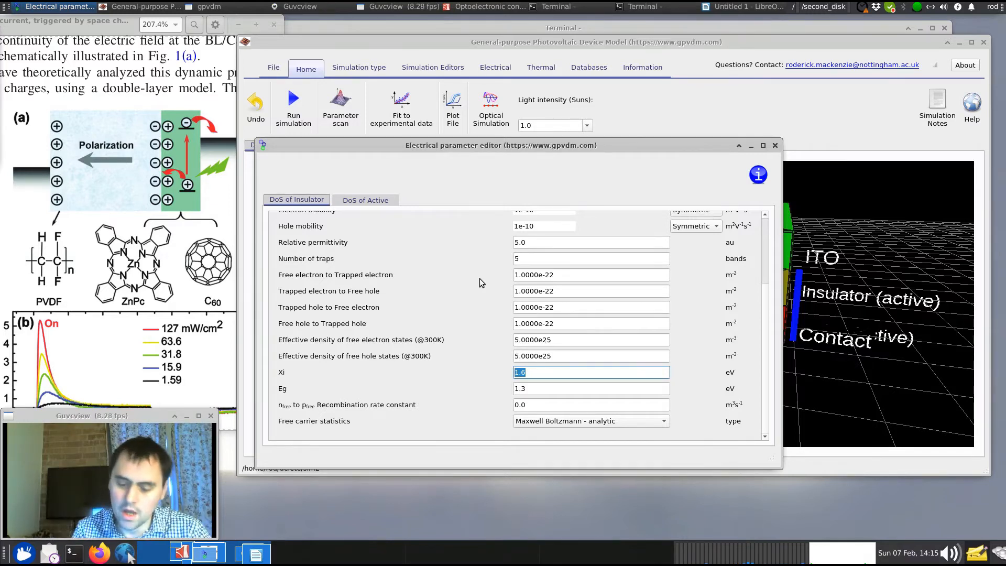
type("3.0")
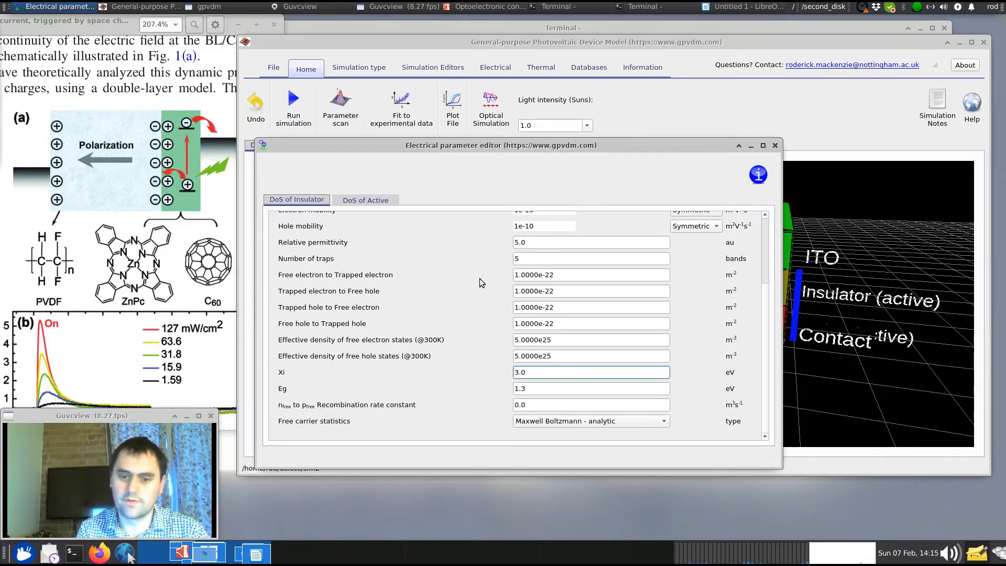
left_click(571, 389)
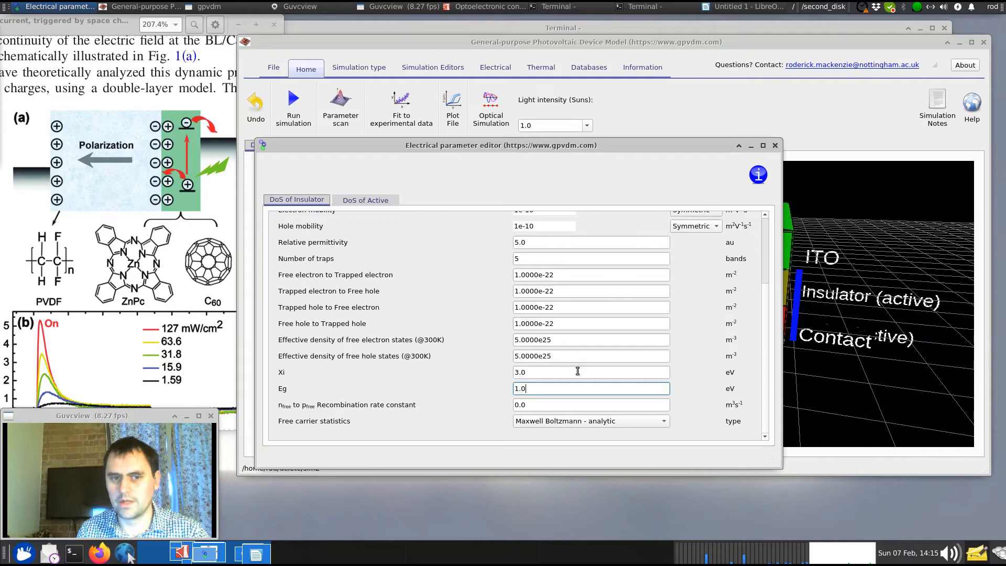
Give the Active layer the Insulator's Xi of 3.0 eV and Eg of 1.0 eV.
left_click(577, 371)
double_click(577, 371)
left_click(367, 201)
scroll(550, 393, "down", 4)
double_click(586, 372)
left_click(560, 391)
key("BackSpace")
type("0")
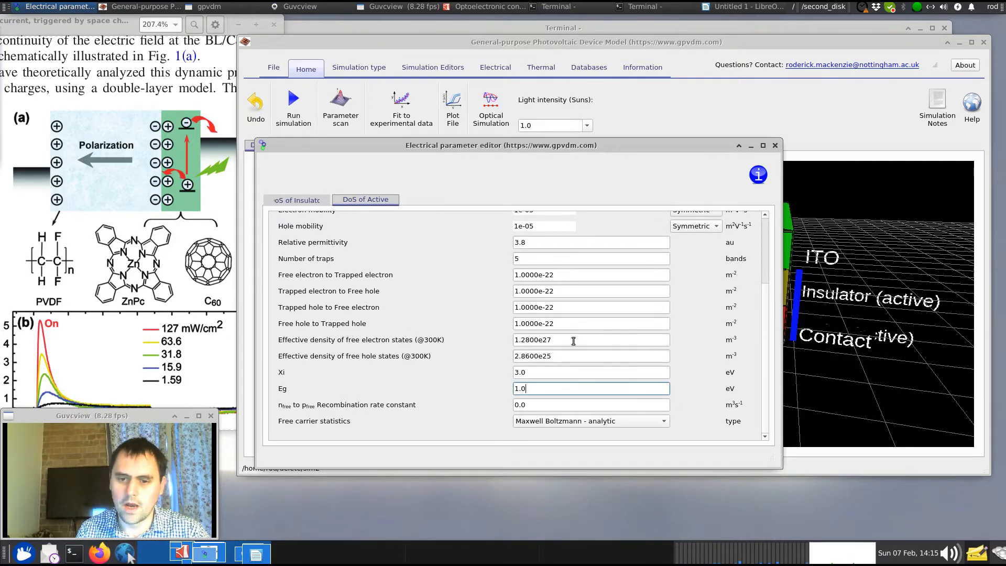
Copy the Insulator's effective density of states, 5.0000e25, to the Active layer's free electron and free hole states.
left_click(287, 201)
double_click(569, 341)
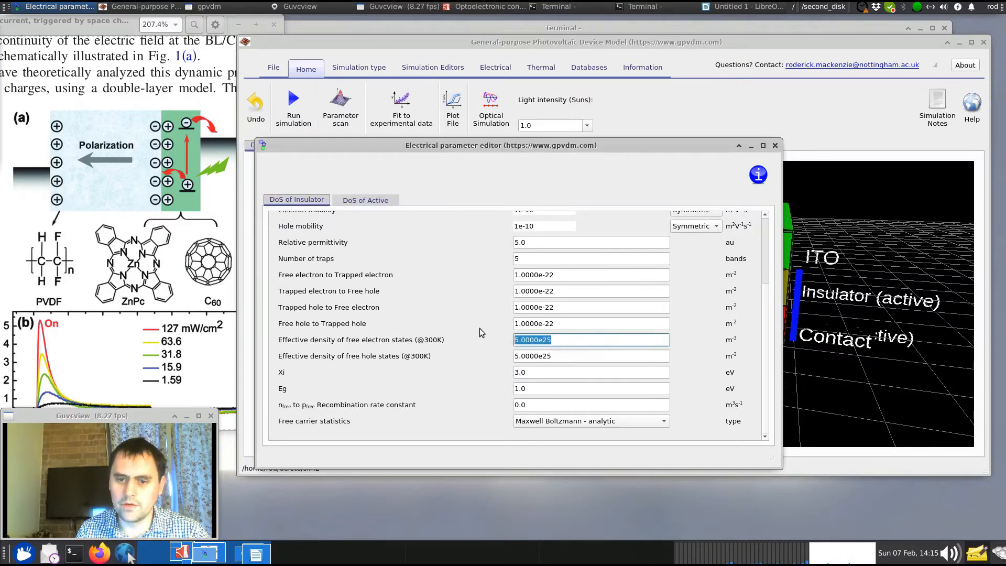
left_click(367, 200)
left_click(552, 329)
double_click(568, 340)
key("ctrl+v")
double_click(565, 356)
key("ctrl+v")
Set the Active layer's electron and hole trap densities to 1e24.
scroll(482, 357, "up", 3)
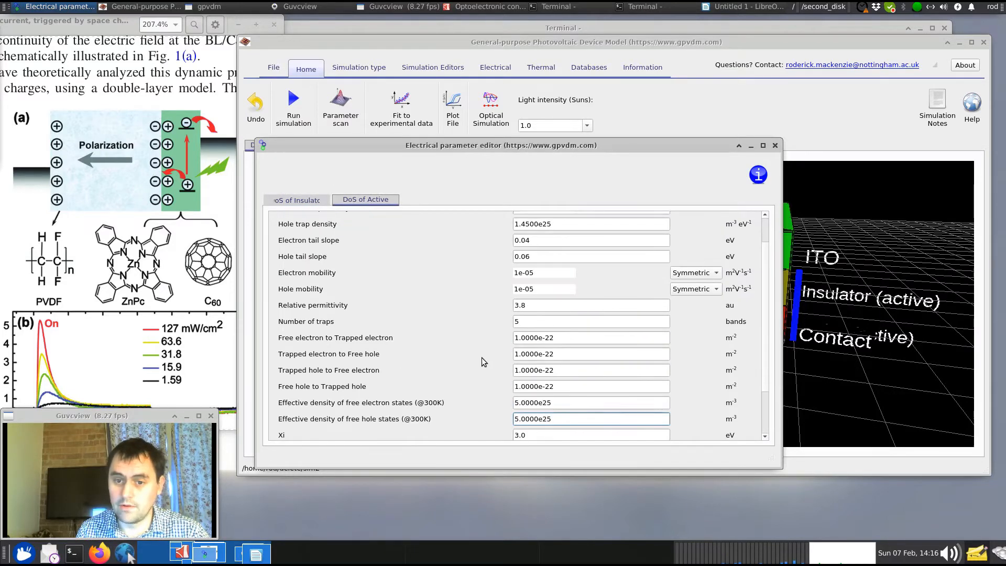
left_click(566, 244)
key("BackSpace")
type("4")
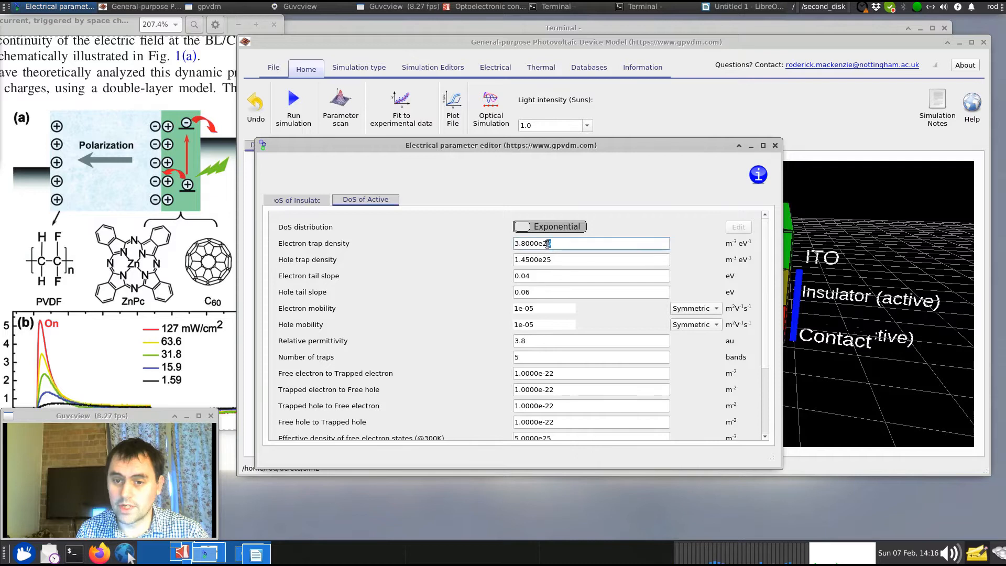
left_click(553, 261)
key("BackSpace")
type("4")
left_click_drag(539, 244, 498, 259)
type("11")
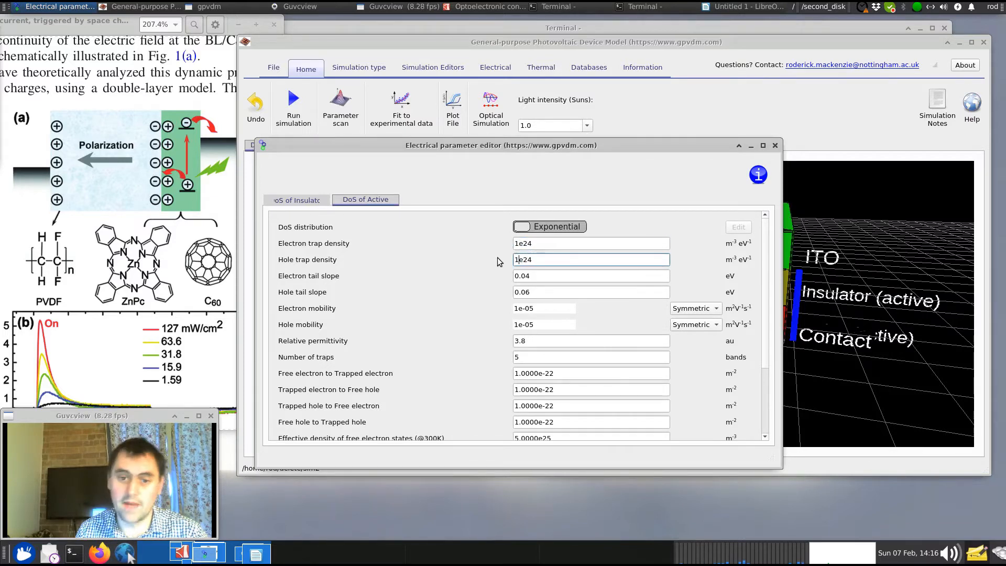
Set the Active layer's electron tail slope to 0.06 eV to match its hole tail slope.
double_click(533, 293)
left_click(551, 278)
key("BackSpace")
type("6")
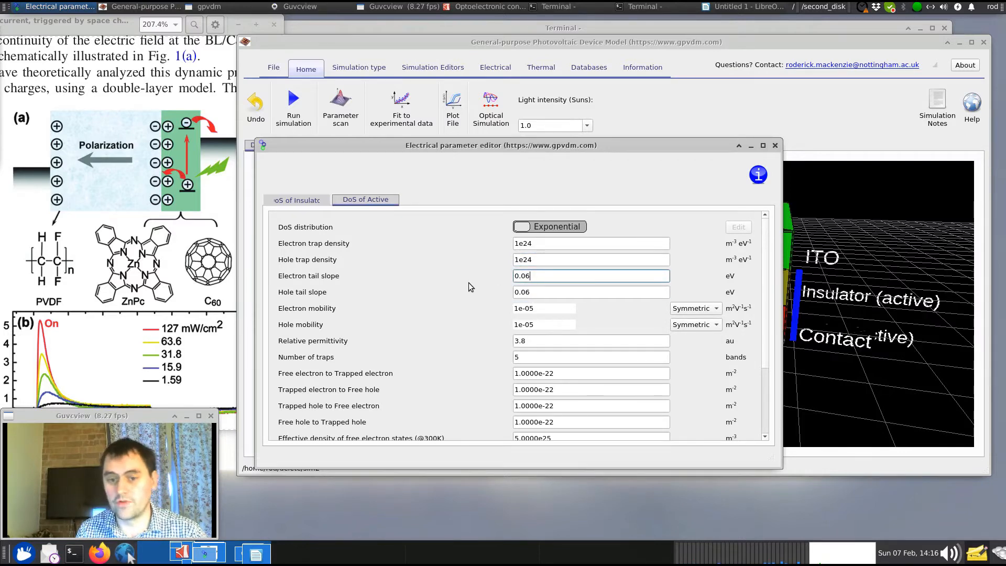
Review the electrical parameters of the Active and Insulator layers alongside the device diagram in the paper.
scroll(467, 281, "down", 3)
left_click(322, 202)
scroll(424, 286, "up", 3)
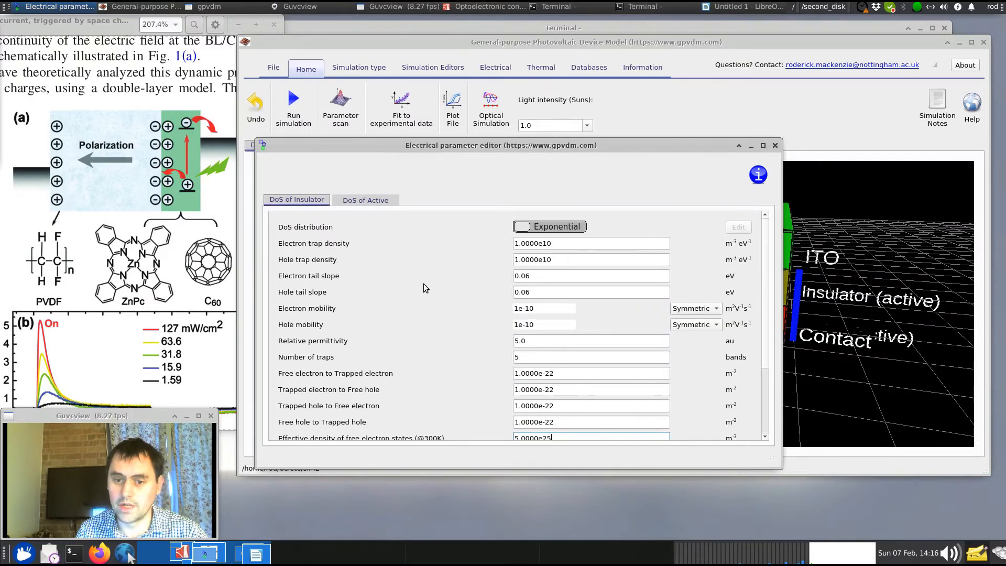
scroll(423, 284, "down", 3)
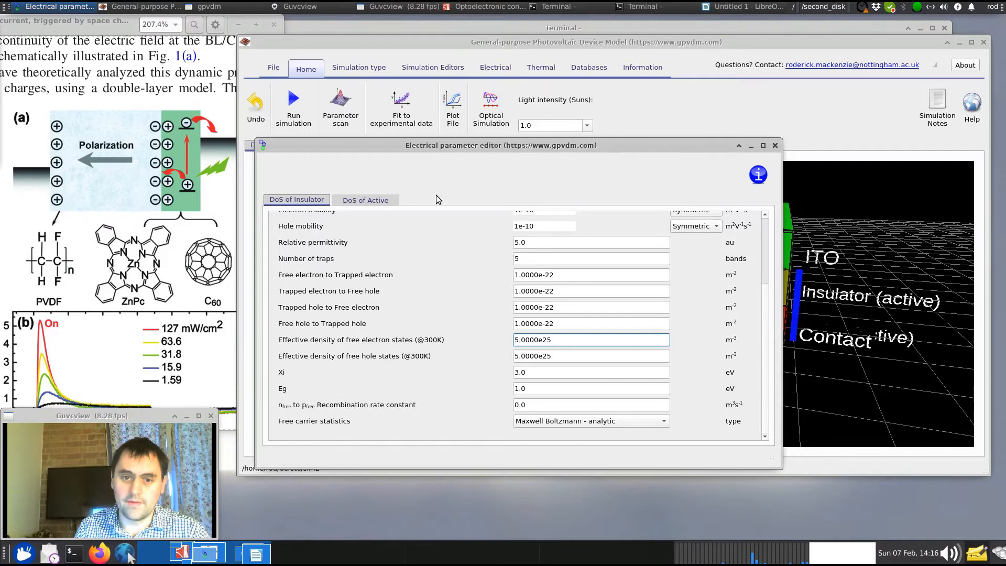
left_click_drag(444, 151, 588, 119)
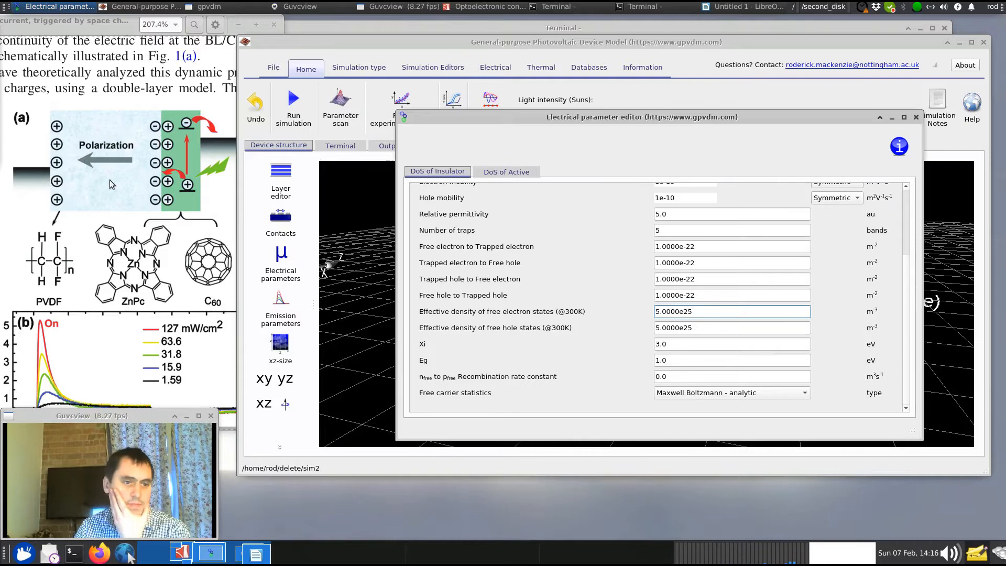
scroll(602, 273, "up", 3)
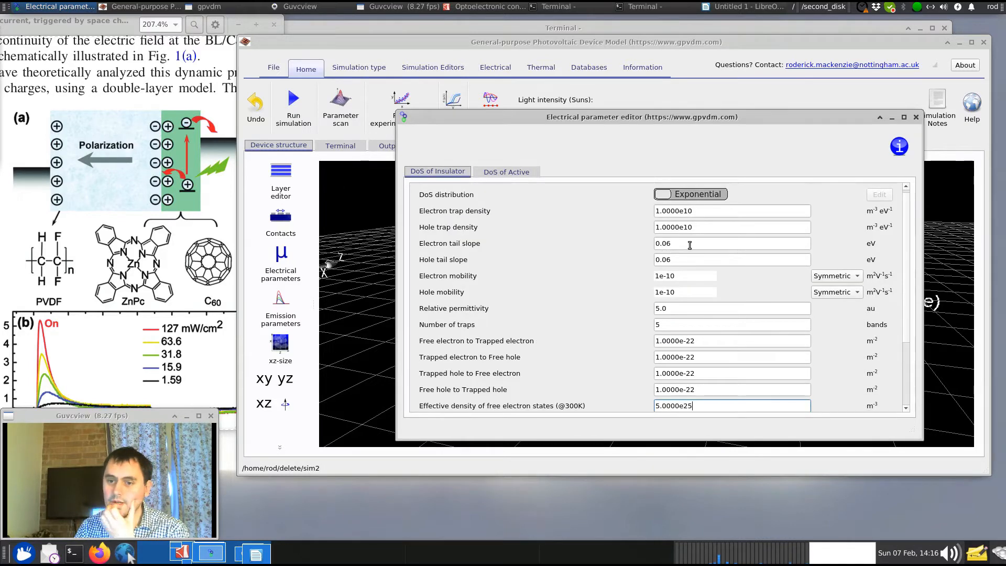
Compare the electron mobility of the Insulator layer with that of the Active layer.
left_click_drag(694, 273, 639, 274)
left_click(518, 177)
scroll(615, 278, "up", 3)
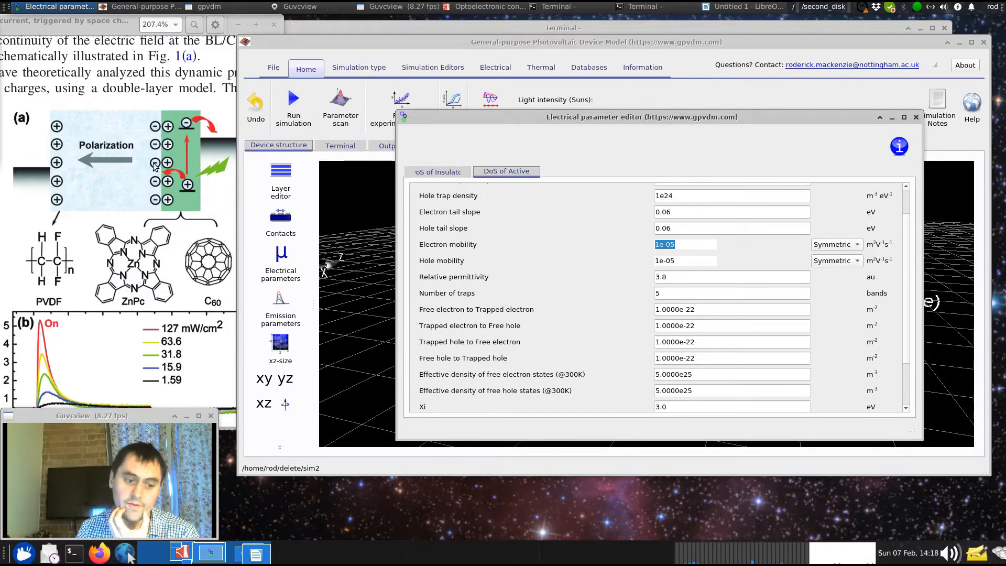
Open a new terminal over the simulation windows and start Octave in it.
left_click(72, 555)
left_click_drag(266, 227, 536, 97)
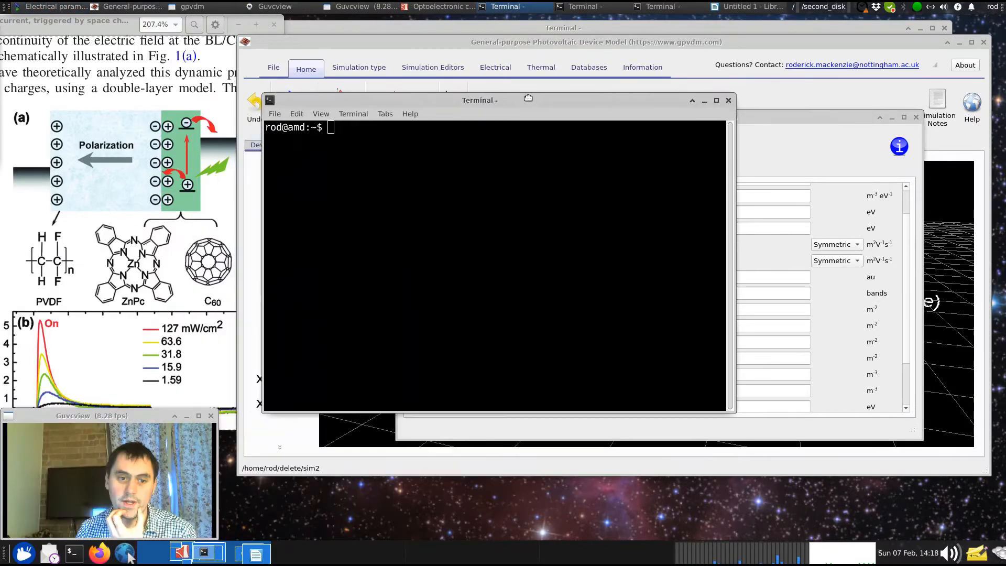
type("octave")
key("Return")
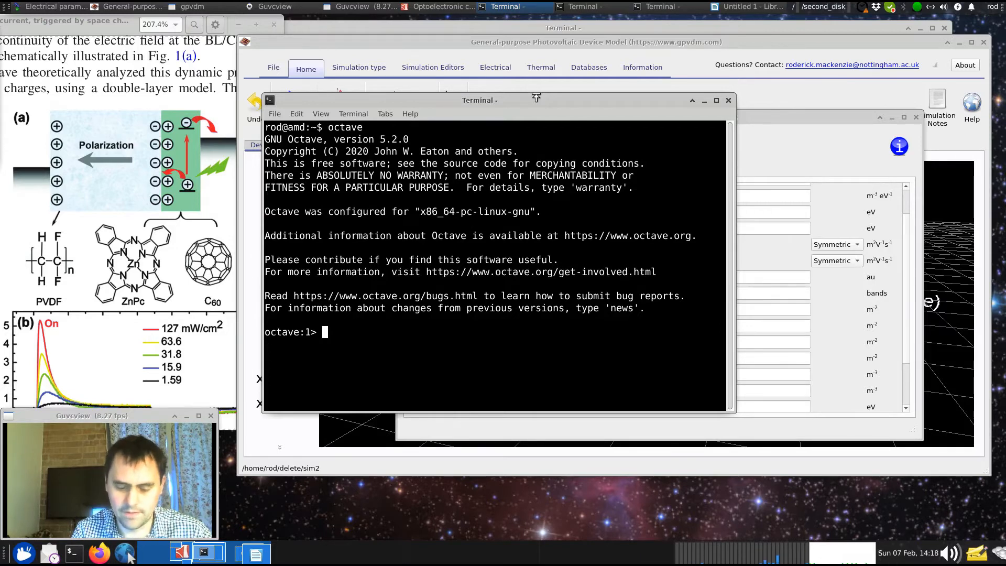
Evaluate the expression ((1e25+1e-25)-1e25)/1e-25 in Octave to demonstrate the limits of numerical precision.
type("()")
key("Left")
type("1e25")
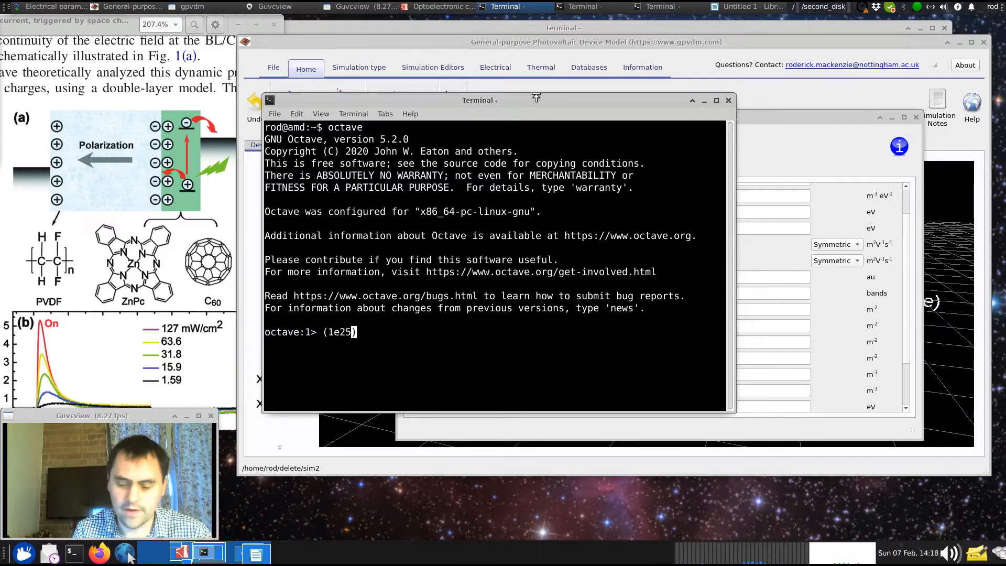
type("+1")
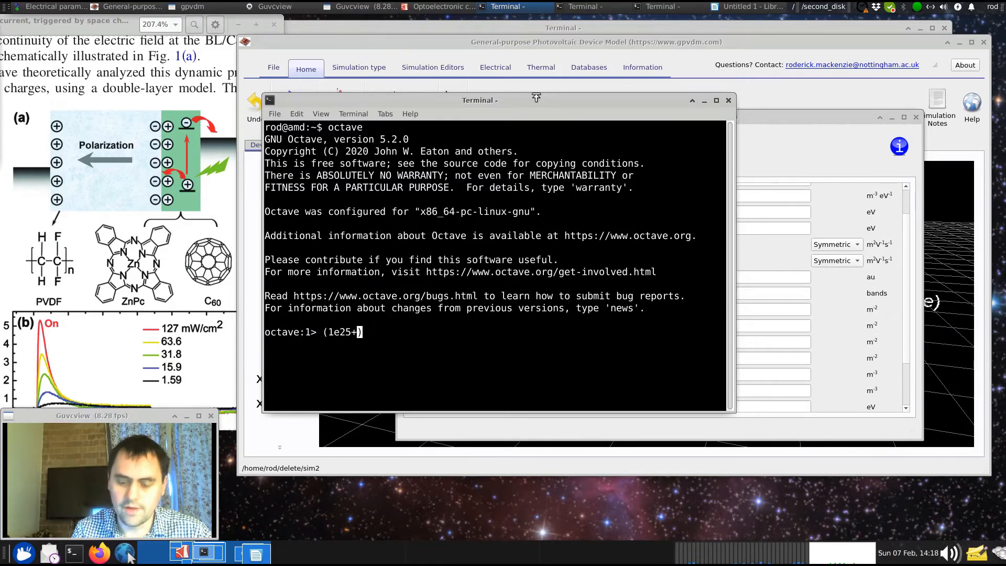
type("e-25")
key("Right")
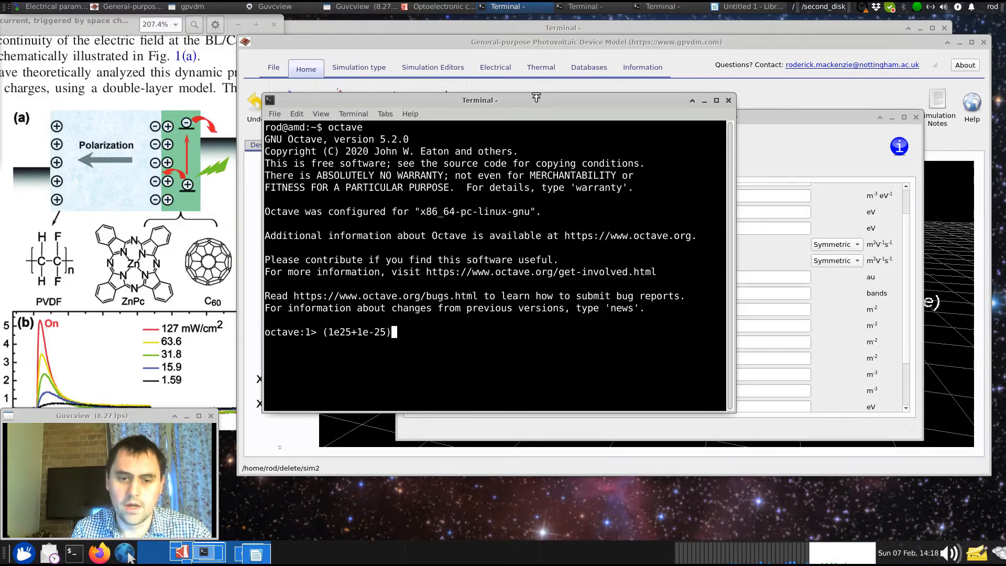
type("-1e25)")
key("Left")
key("Left")
key("Left")
key("Left")
key("Left")
key("Left")
key("Left")
key("Left")
key("Left")
key("Left")
key("Left")
key("Left")
key("Left")
key("Left")
key("Left")
key("Left")
key("Left")
key("Left")
type("(")
key("ctrl+Right")
key("ctrl+Right")
key("ctrl+Right")
key("ctrl+Right")
key("ctrl+Right")
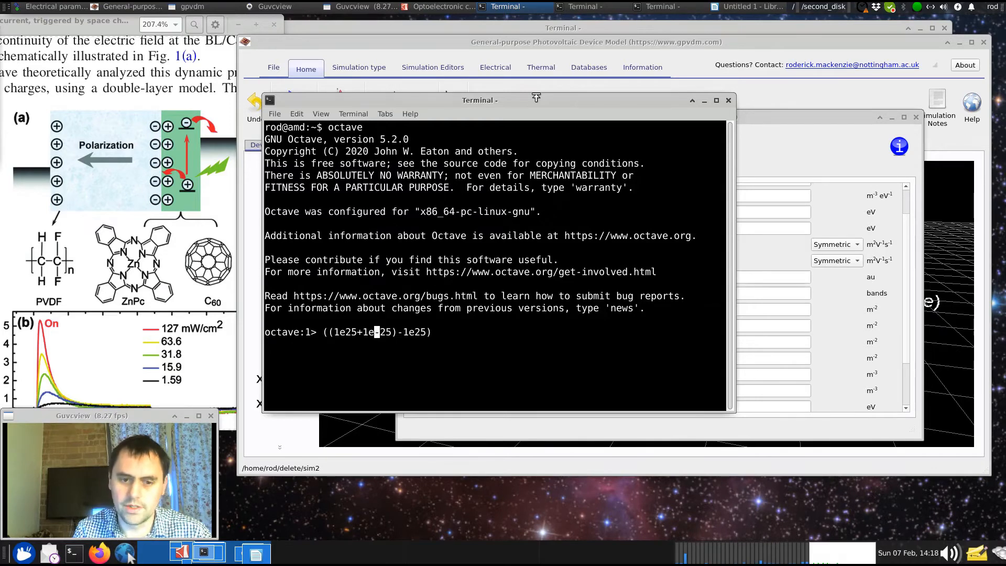
type("/1e")
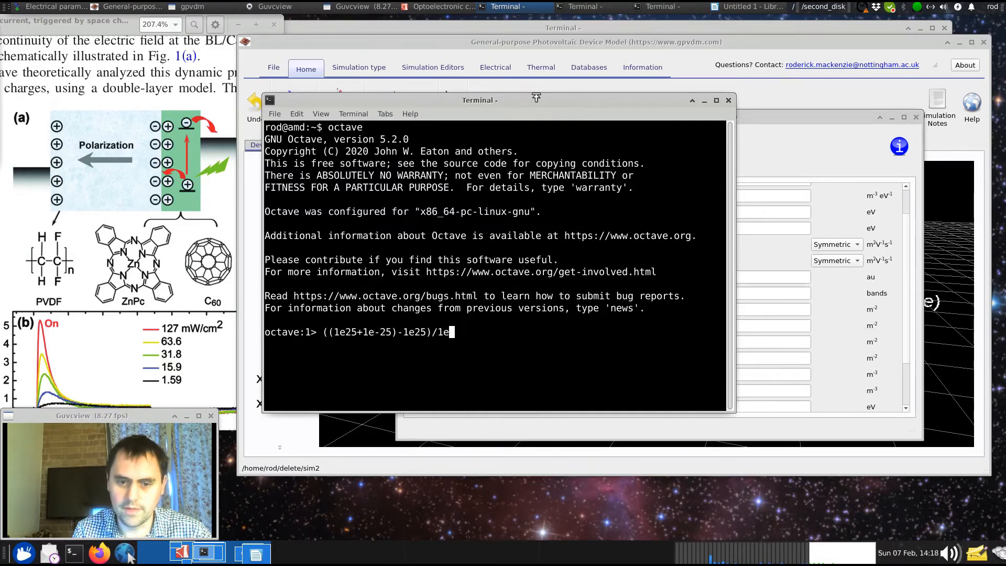
type("-25")
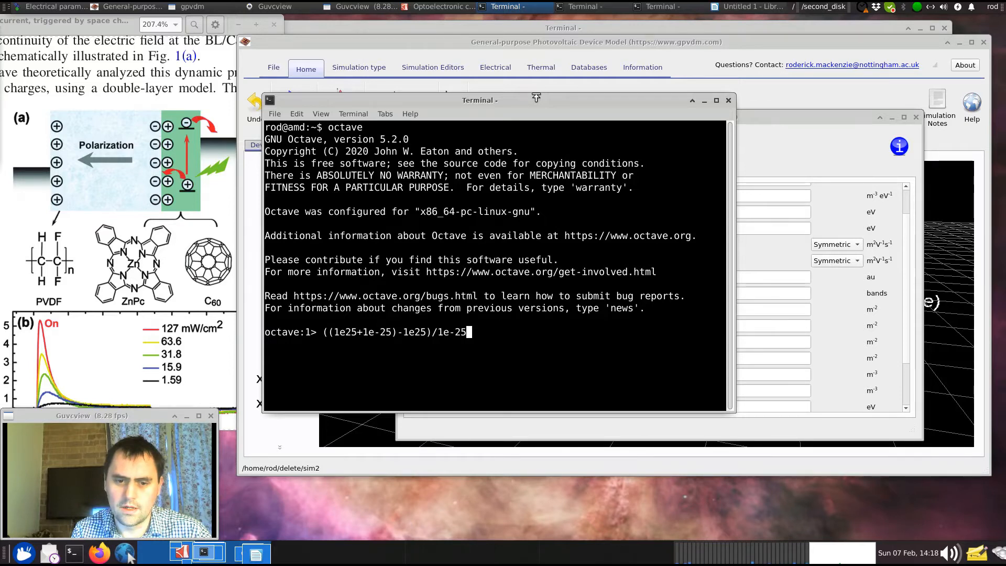
key("Return")
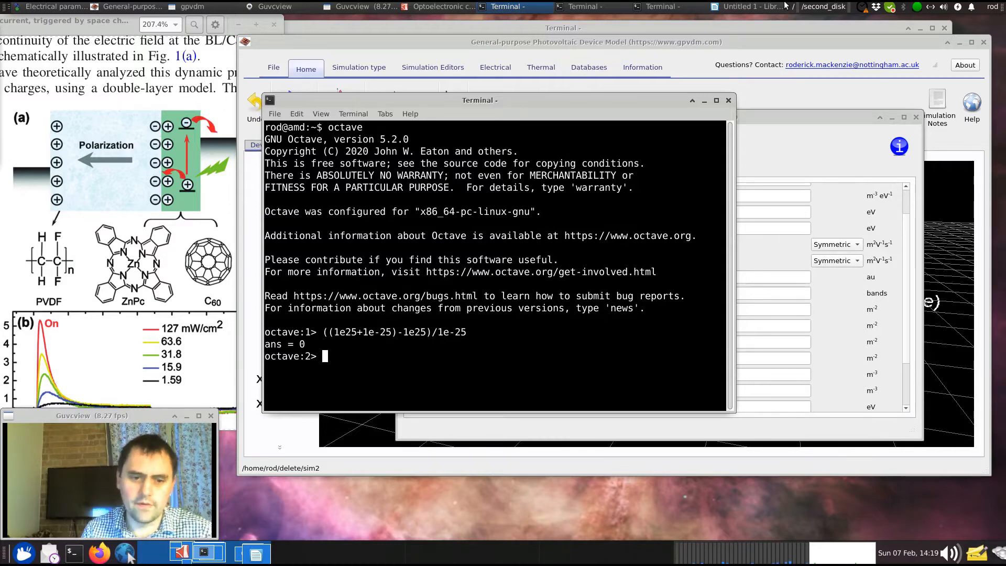
Highlight the 1e25 terms and the 1e-25 divisor in the first evaluated Octave expression.
double_click(341, 331)
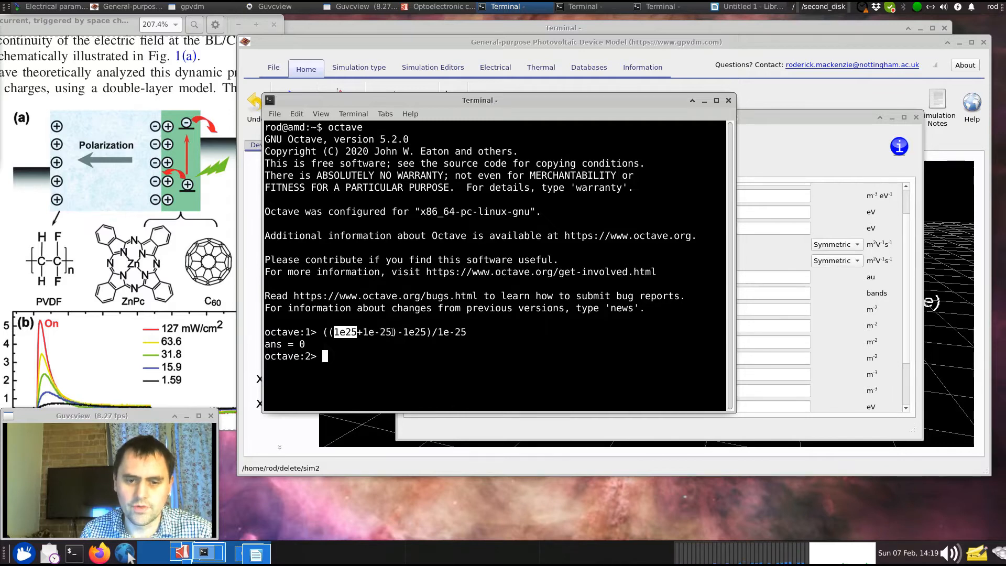
left_click_drag(398, 332, 427, 331)
left_click(427, 332)
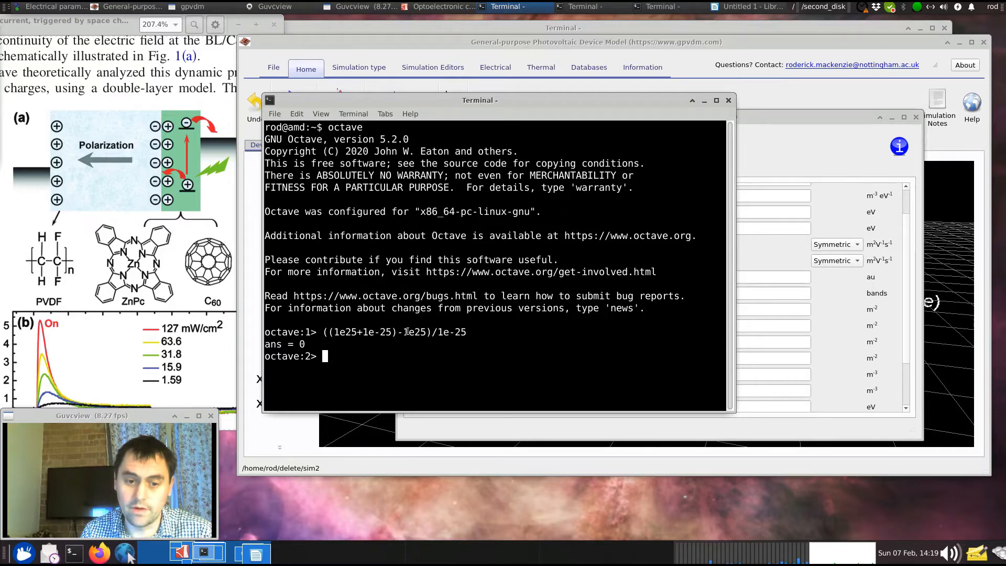
left_click_drag(362, 331, 465, 332)
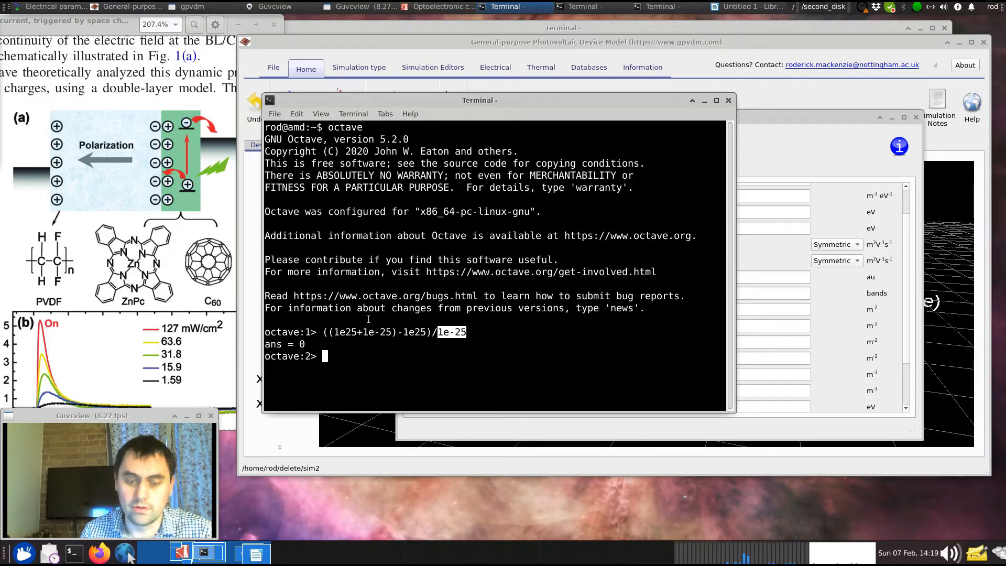
Evaluate the same expression again and highlight its large and small terms, their sum, the subtraction and the divisor in turn.
key("Up")
key("Return")
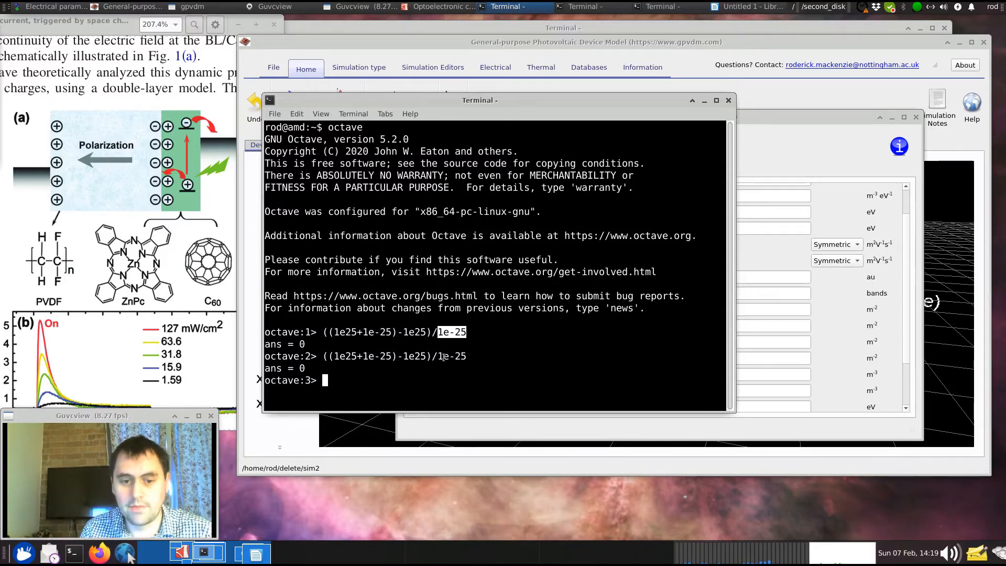
double_click(338, 356)
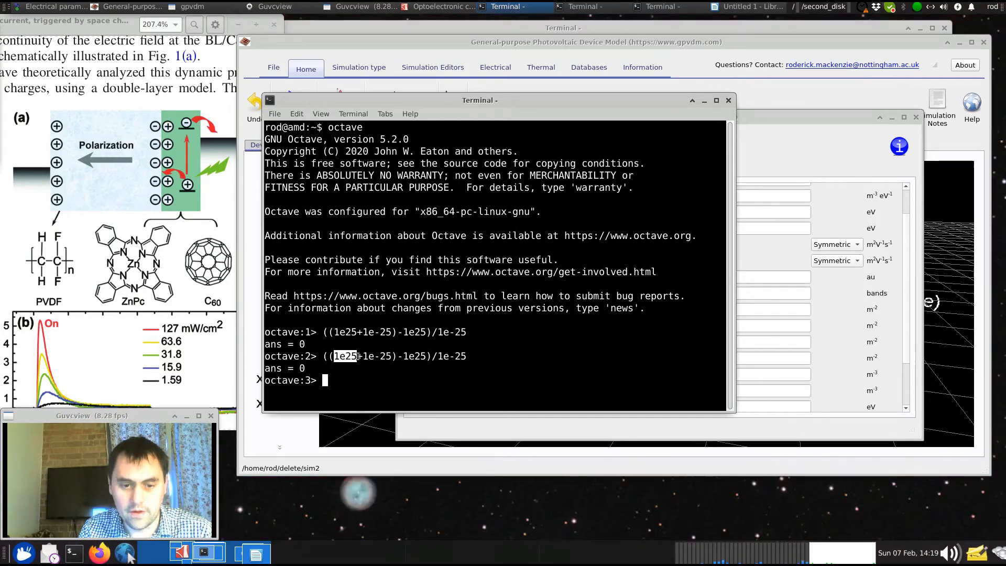
left_click_drag(361, 357, 391, 356)
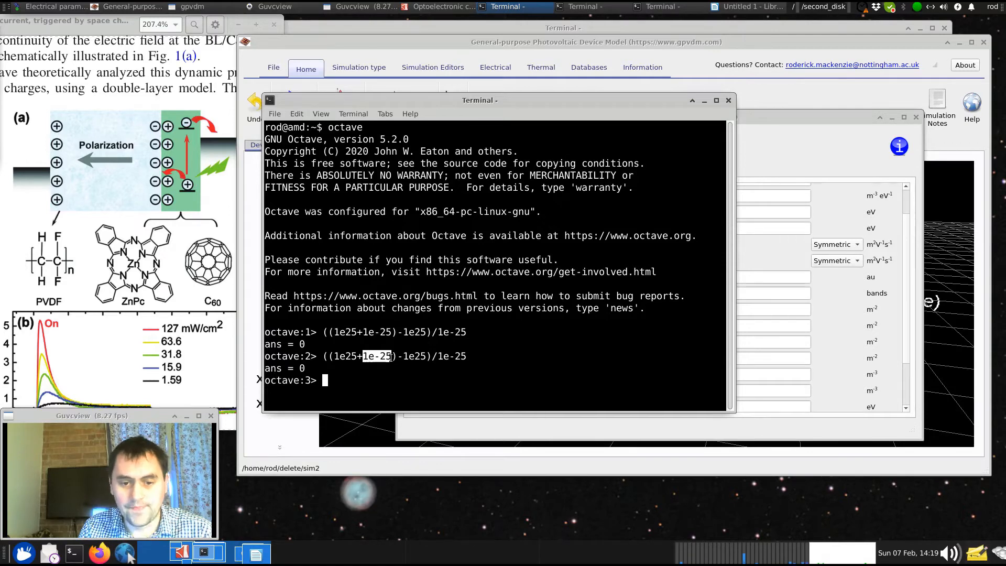
left_click(390, 357)
left_click_drag(390, 357, 333, 356)
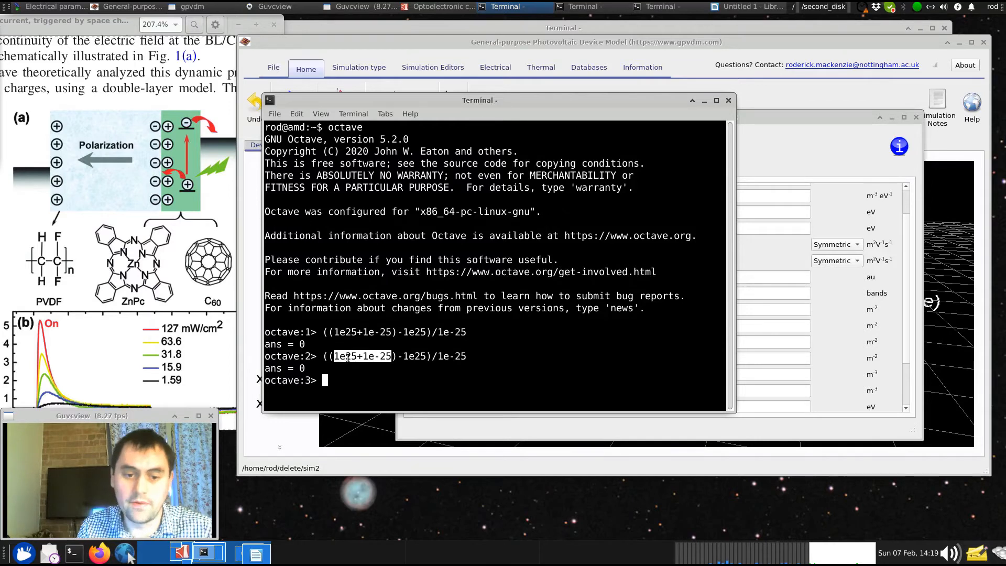
left_click(348, 357)
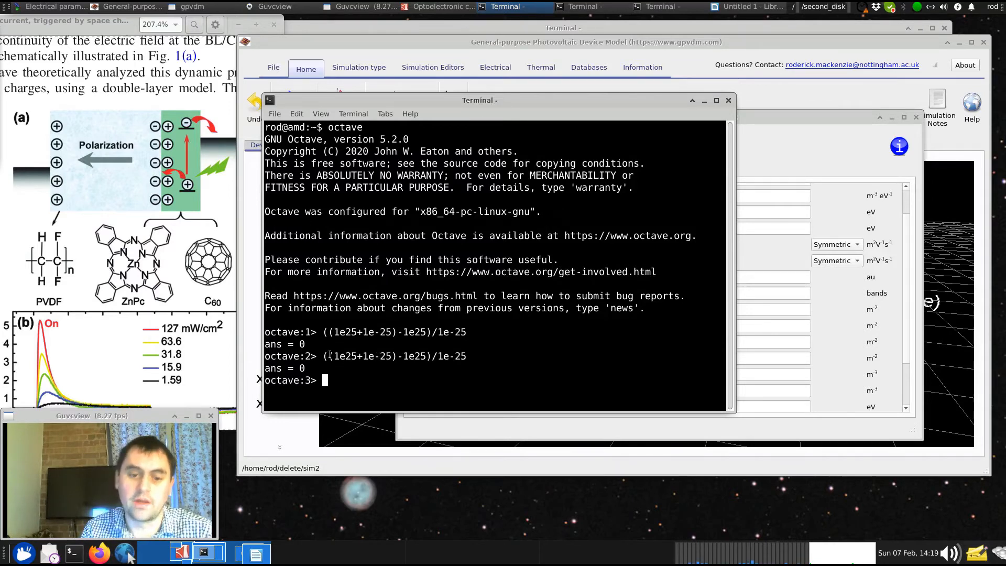
left_click_drag(333, 356, 393, 357)
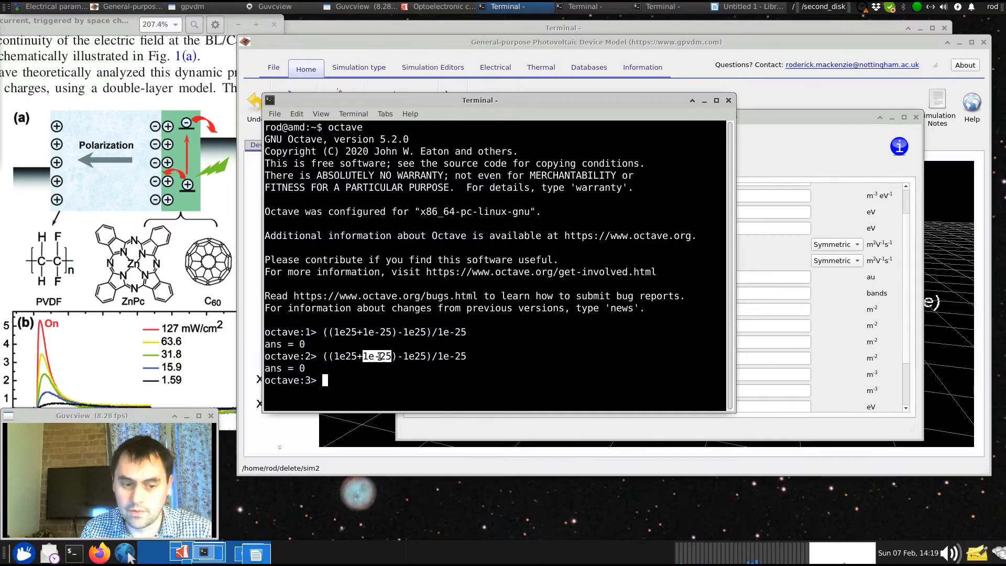
mouse_move(328, 356)
left_mouse_down()
mouse_move(425, 357)
mouse_move(330, 356)
left_mouse_up()
left_click(349, 356)
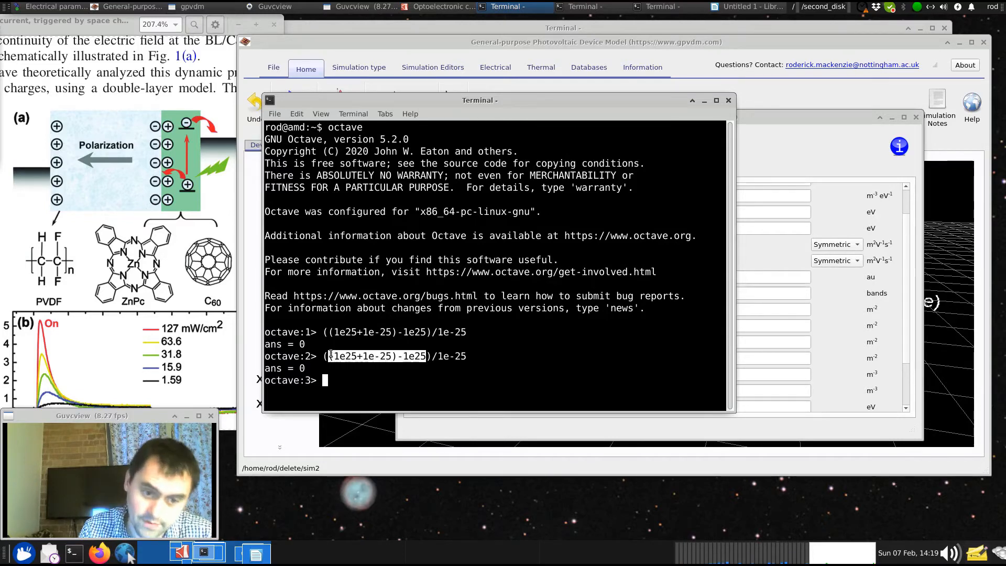
left_click(442, 357)
left_click_drag(442, 357, 465, 357)
left_click(466, 357)
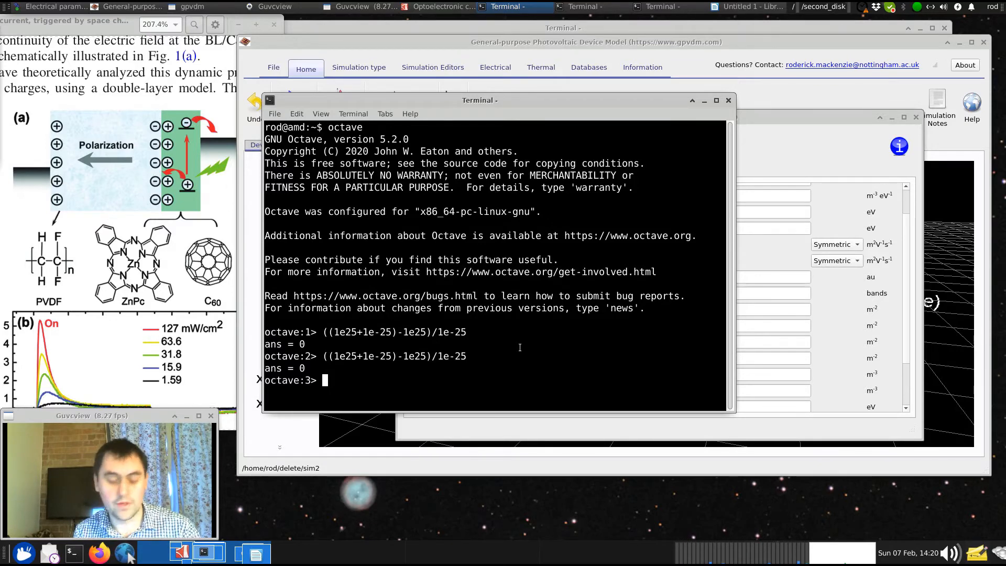
Bring the paper's device diagram forward, minimise the Octave terminal and place the electrical parameter editor beside the diagram.
left_click(170, 163)
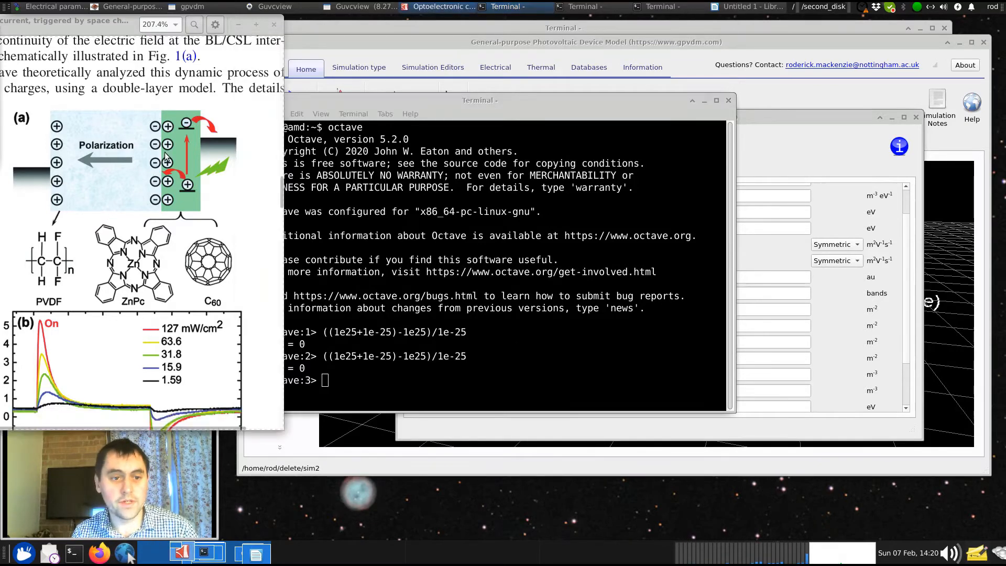
left_click(705, 101)
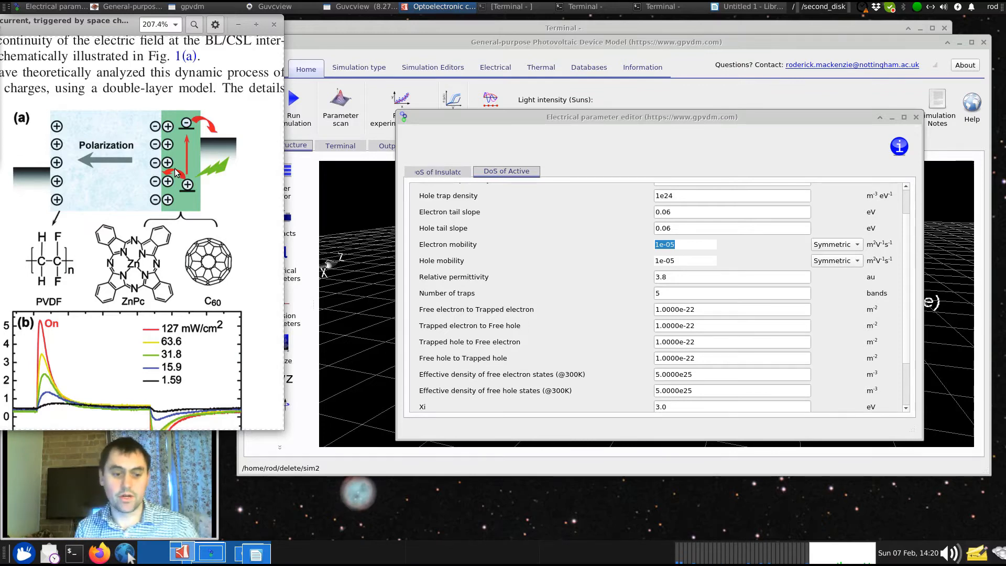
left_click_drag(463, 120, 444, 117)
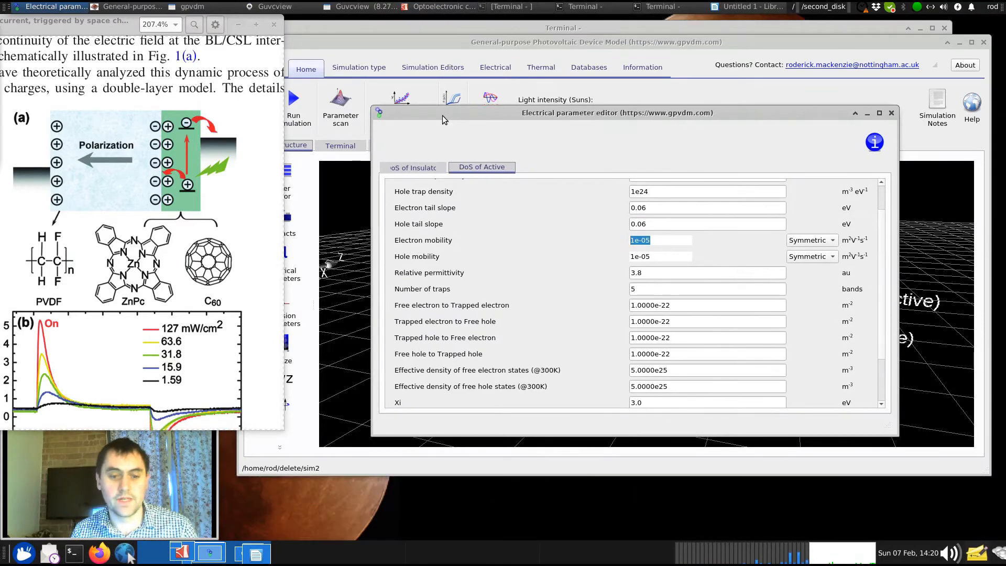
left_click_drag(442, 115, 420, 103)
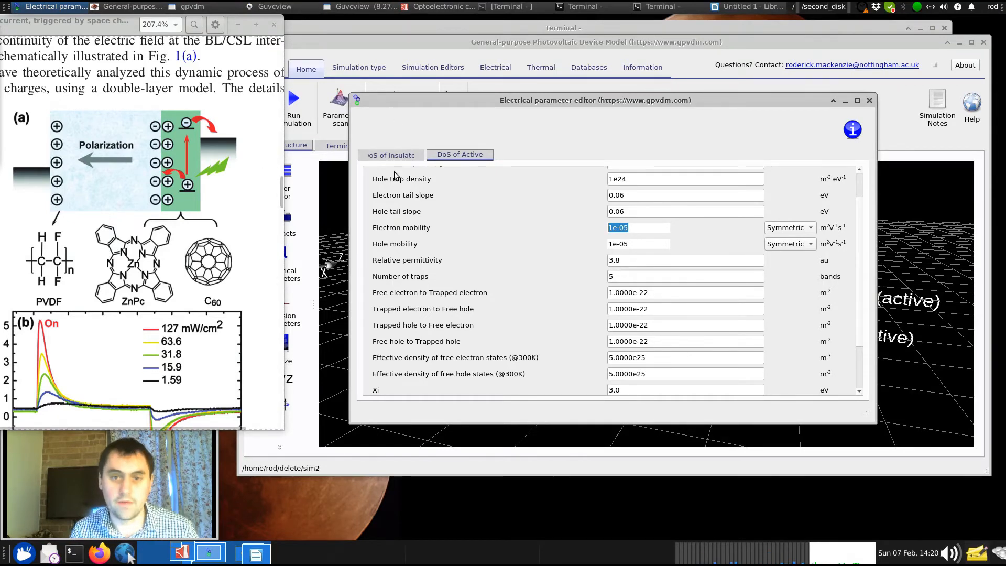
left_click_drag(417, 105, 371, 62)
Set the Insulator layer's Xi to 2.5 eV and its Eg to 2.0 eV.
scroll(509, 278, "down", 3)
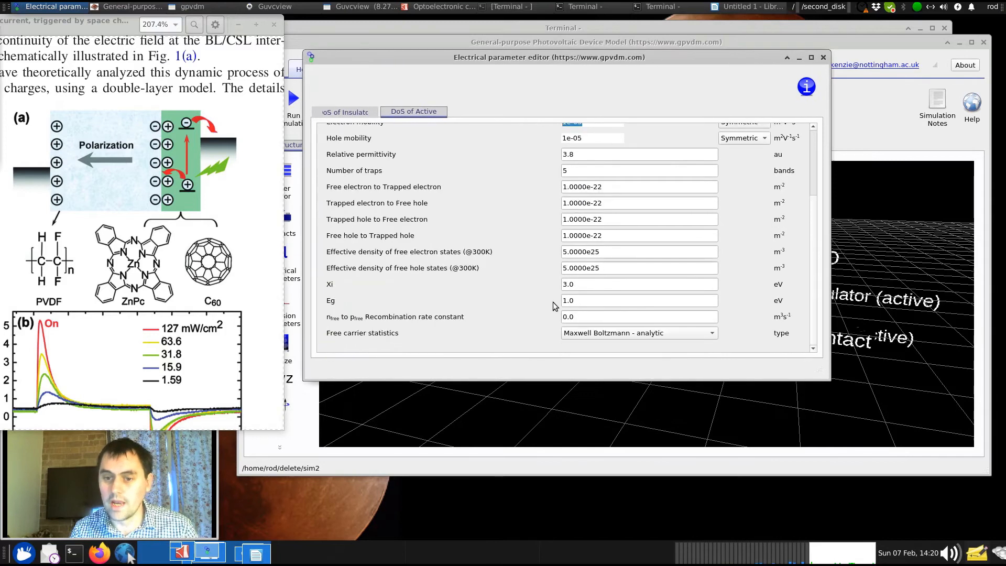
double_click(588, 288)
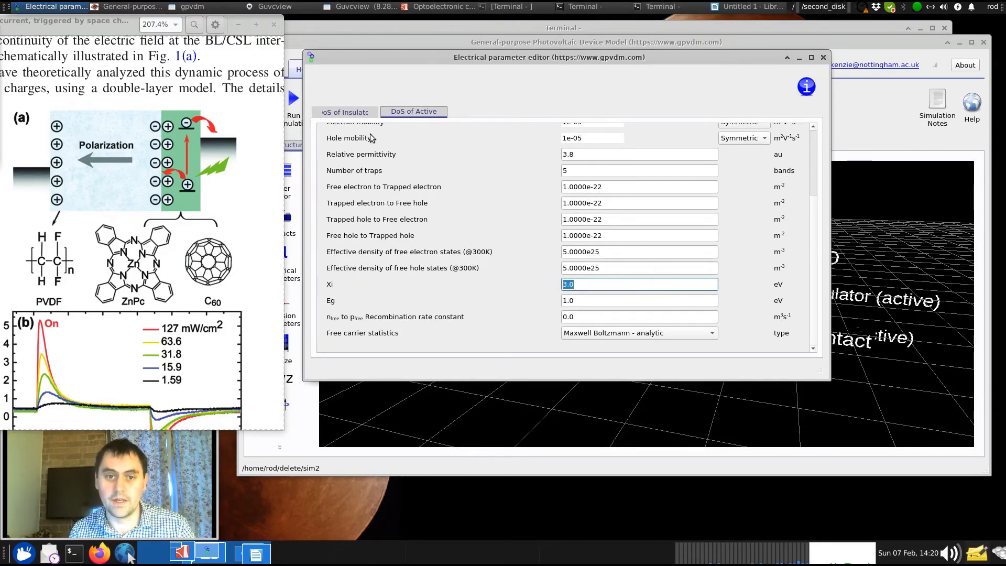
left_click(368, 112)
scroll(515, 306, "down", 5)
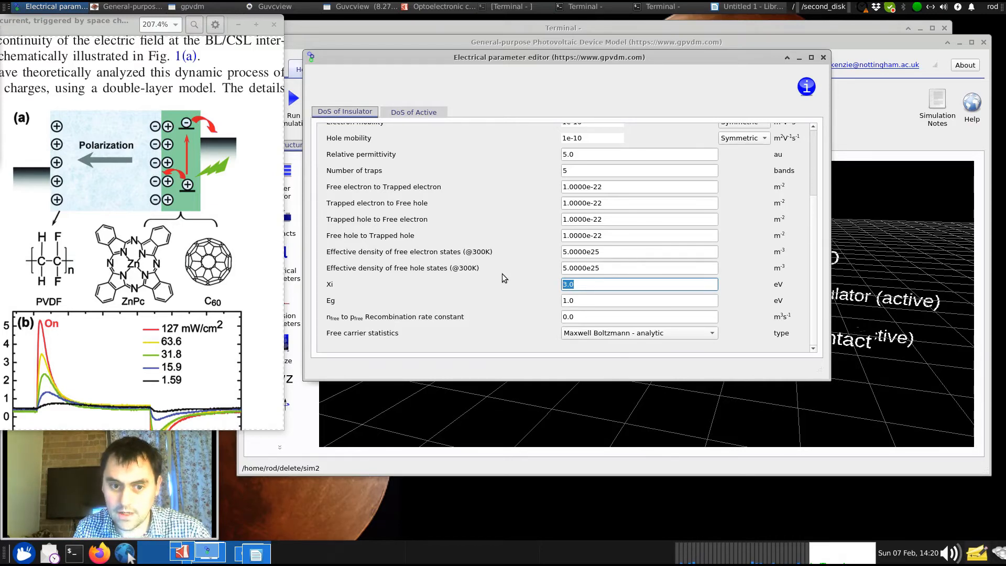
type("2.5")
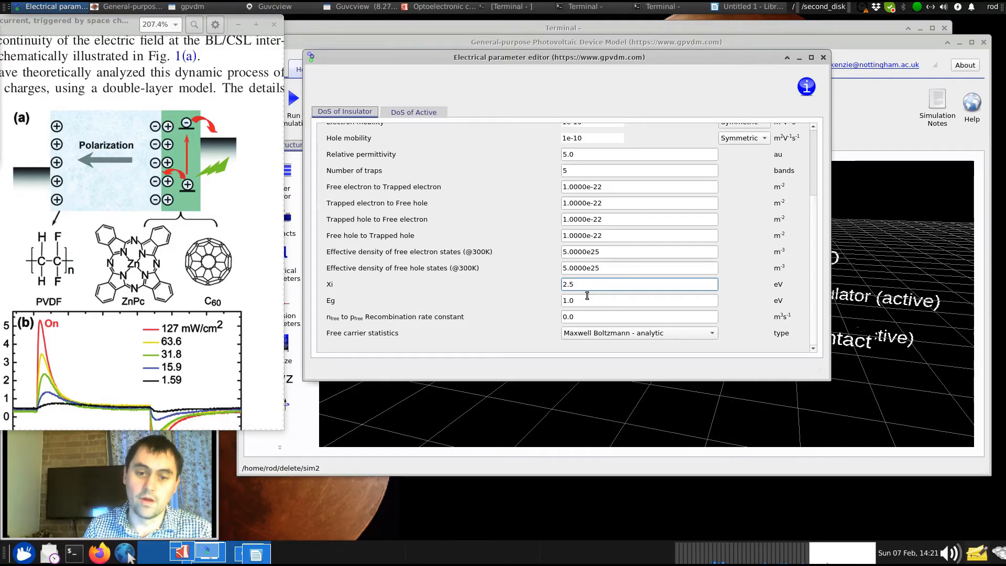
key("Tab")
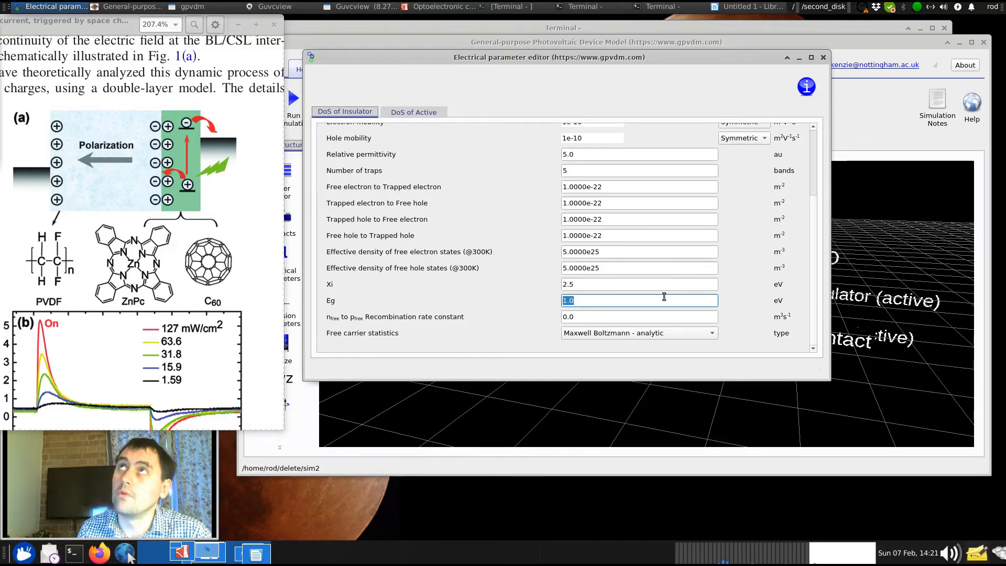
type("2.")
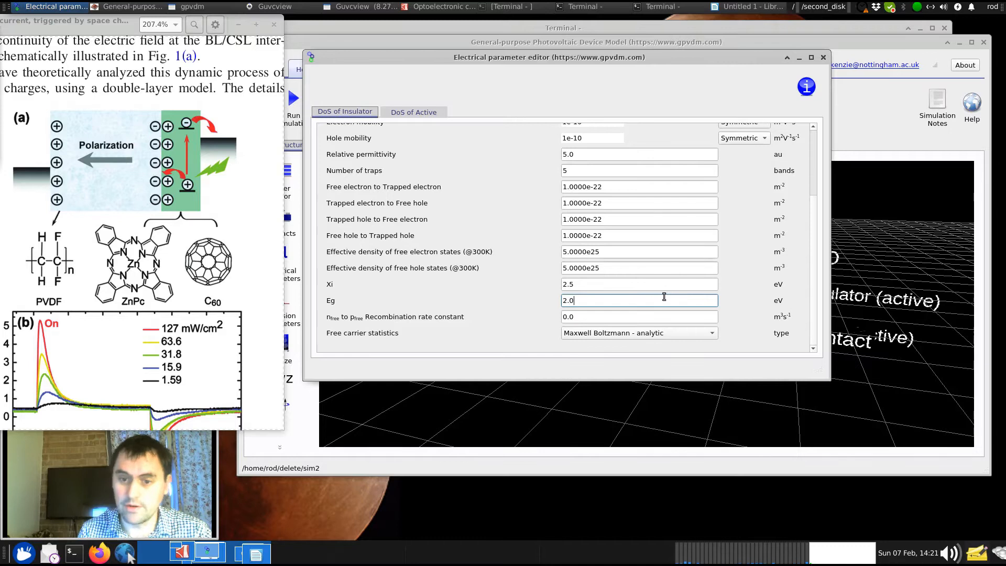
Switch to GIMP and create a new blank image of 1920 × 1080 px.
left_click(24, 553)
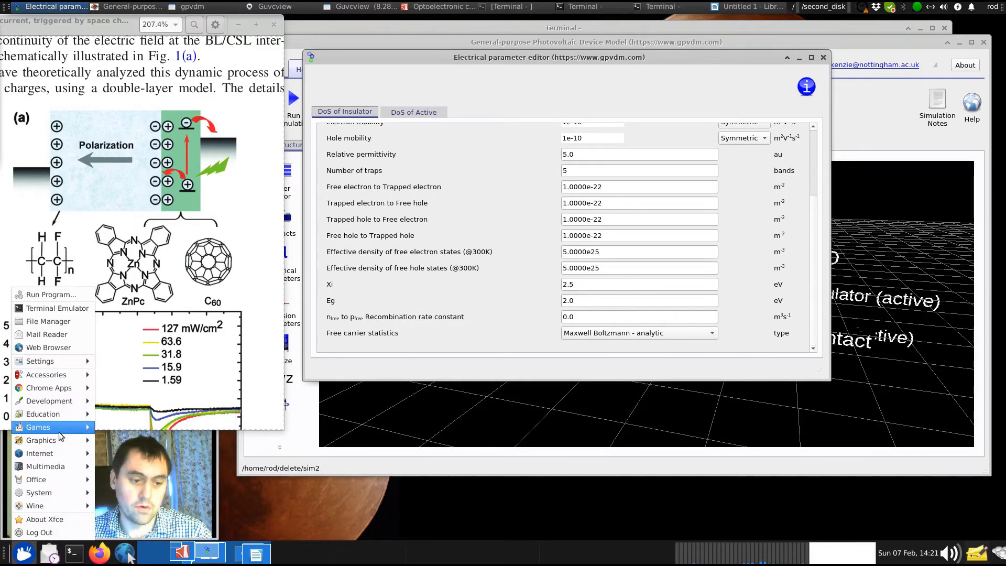
mouse_move(57, 441)
left_click(164, 440)
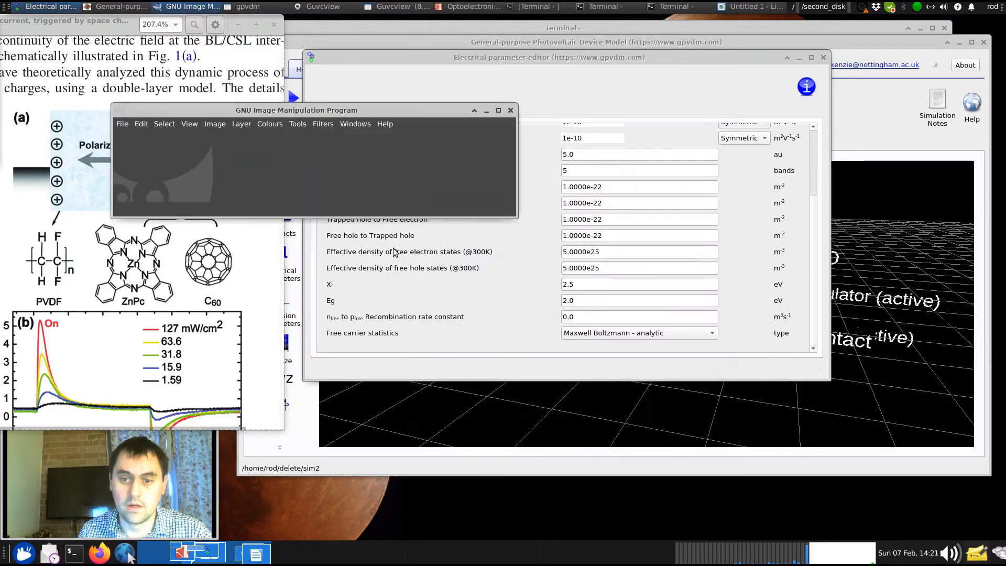
left_click(123, 124)
left_click(134, 137)
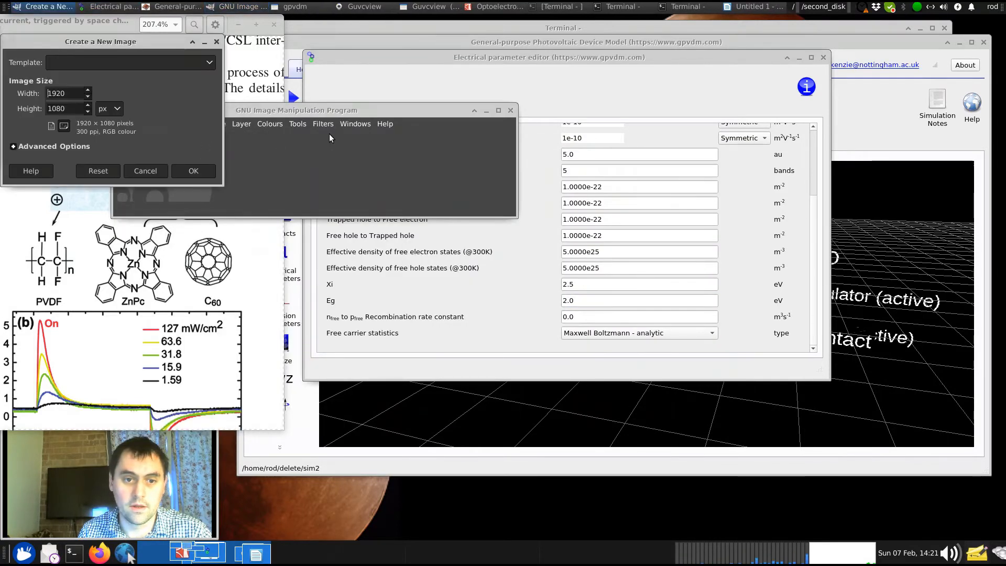
left_click(193, 171)
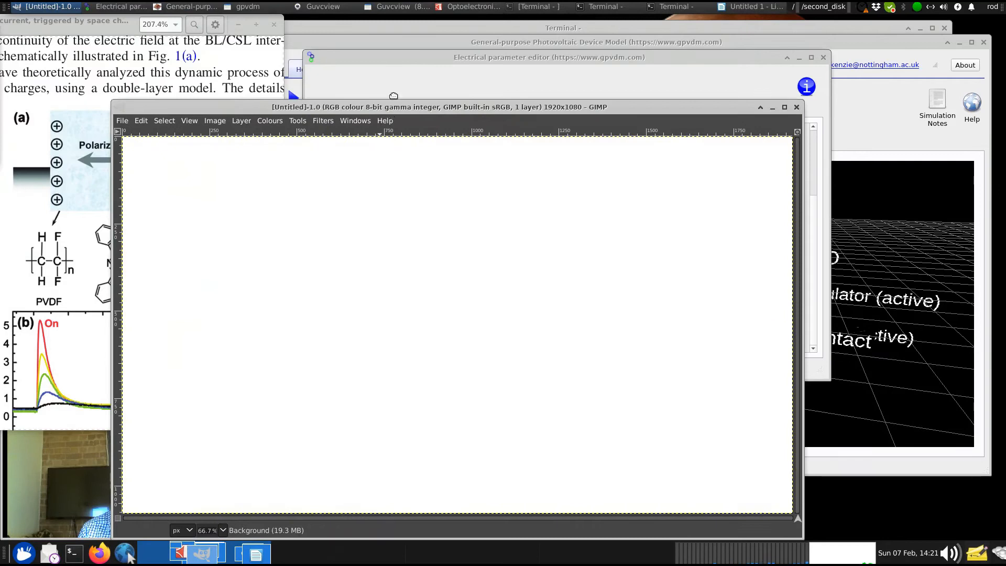
Sketch a pair of short energy-level lines labelled I beside a pair of longer lines at similar heights labelled A.
left_click_drag(291, 224, 489, 219)
left_click_drag(298, 268, 458, 263)
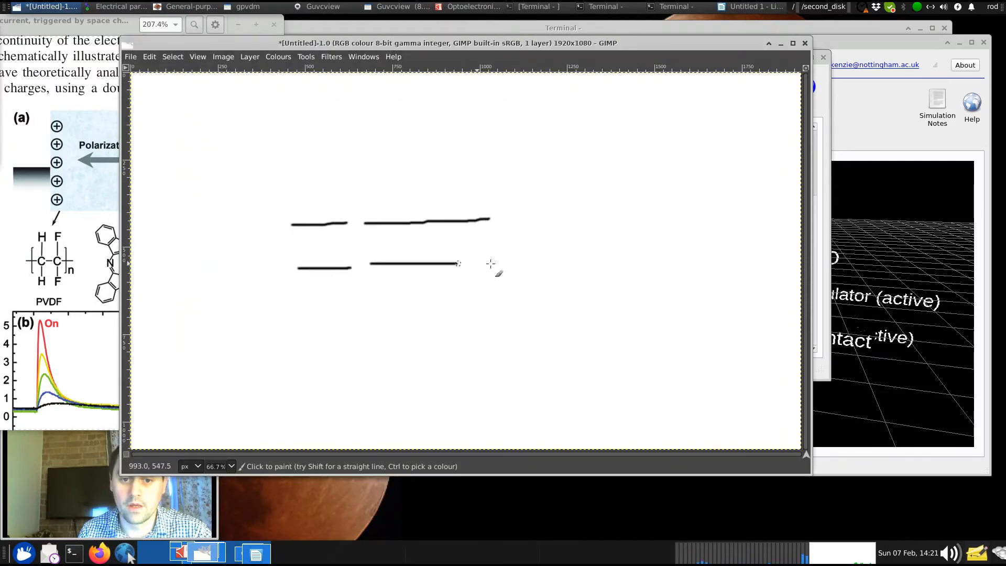
mouse_move(307, 167)
left_mouse_down()
mouse_move(303, 197)
mouse_move(321, 169)
left_mouse_up()
left_click_drag(293, 199, 320, 198)
left_click_drag(411, 206, 433, 190)
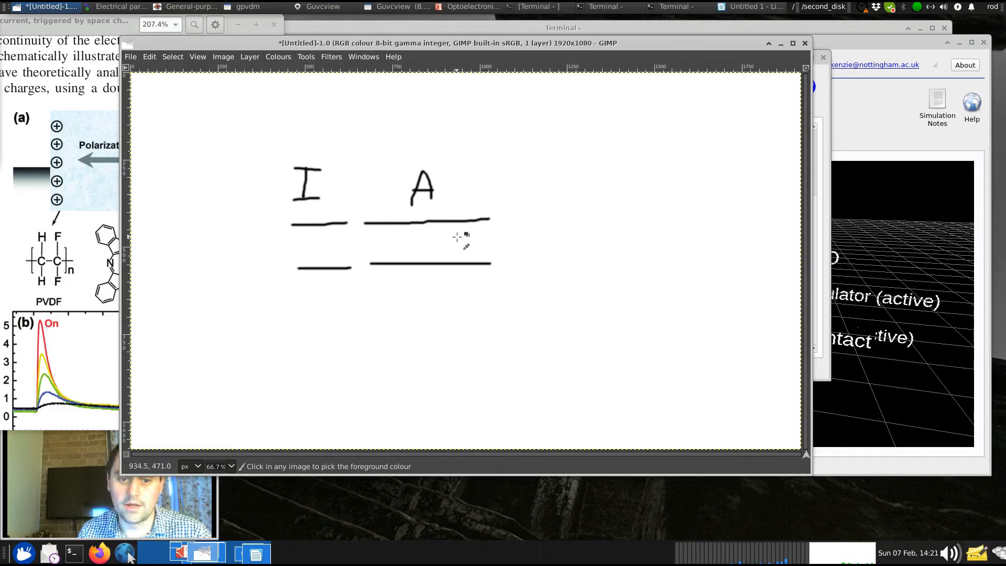
Undo the sketched level lines and their I and A labels.
key("ctrl+z")
key("ctrl+z")
key("ctrl+z")
key("ctrl+z")
key("ctrl+z")
key("ctrl+z")
key("ctrl+z")
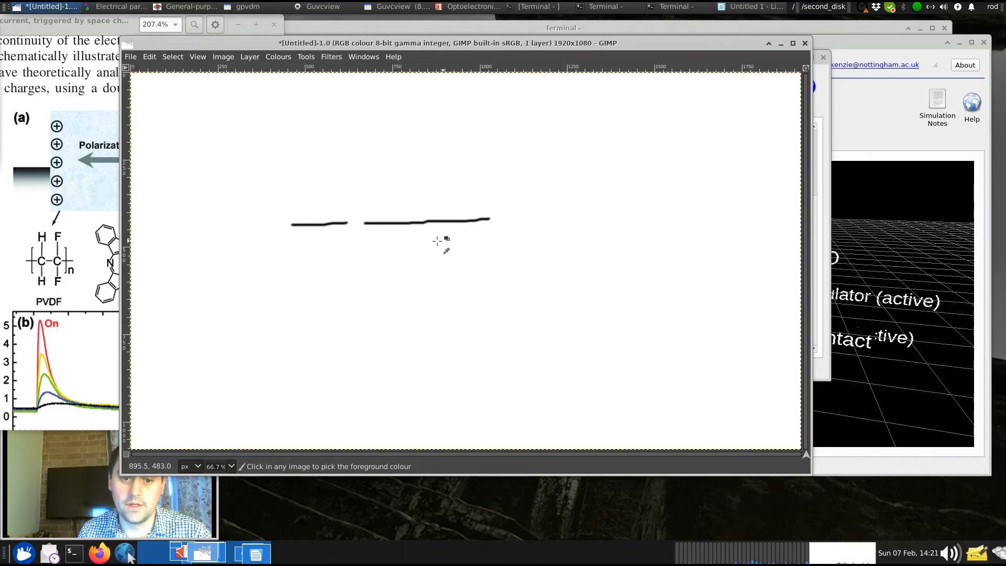
Sketch a widely spaced short pair of levels beside a closely spaced longer pair, and annotate the step between their upper levels.
left_click_drag(302, 113, 340, 111)
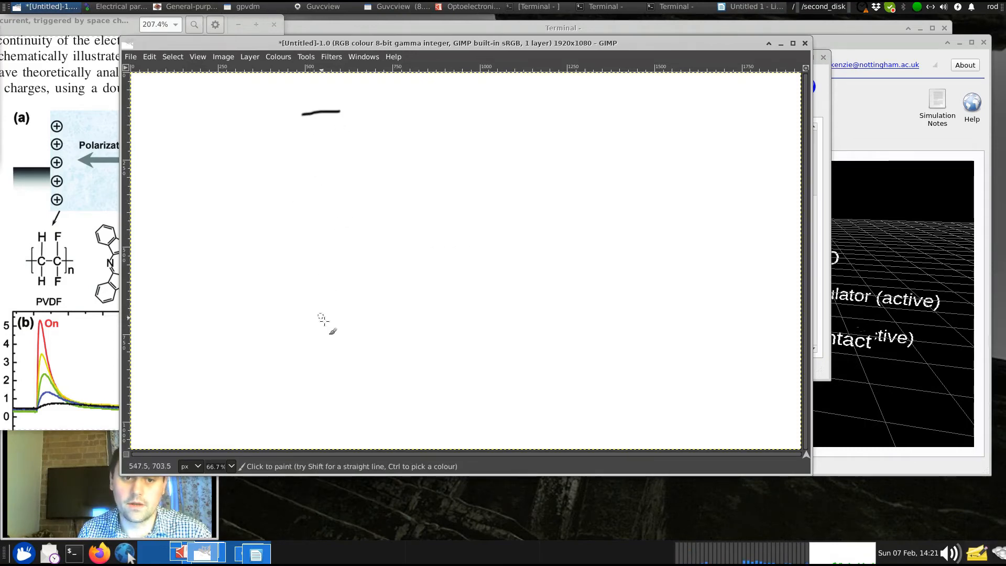
left_click_drag(315, 386, 340, 385)
left_click_drag(366, 234, 452, 229)
left_click_drag(366, 264, 462, 263)
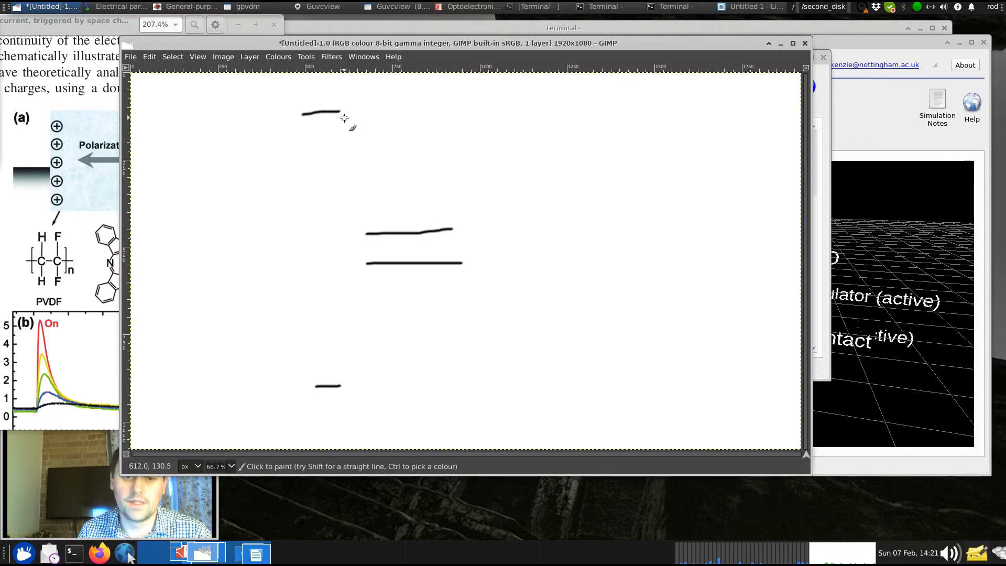
left_click_drag(346, 115, 349, 210)
mouse_move(376, 143)
left_mouse_down()
mouse_move(374, 165)
mouse_move(397, 149)
mouse_move(419, 163)
left_mouse_up()
mouse_move(425, 146)
left_mouse_down()
mouse_move(430, 162)
mouse_move(440, 142)
left_mouse_up()
Undo the widely spaced level sketch together with its step annotation.
key("ctrl+z")
key("ctrl+z")
key("ctrl+z")
key("ctrl+z")
key("ctrl+z")
key("ctrl+z")
key("ctrl+z")
key("ctrl+z")
key("ctrl+z")
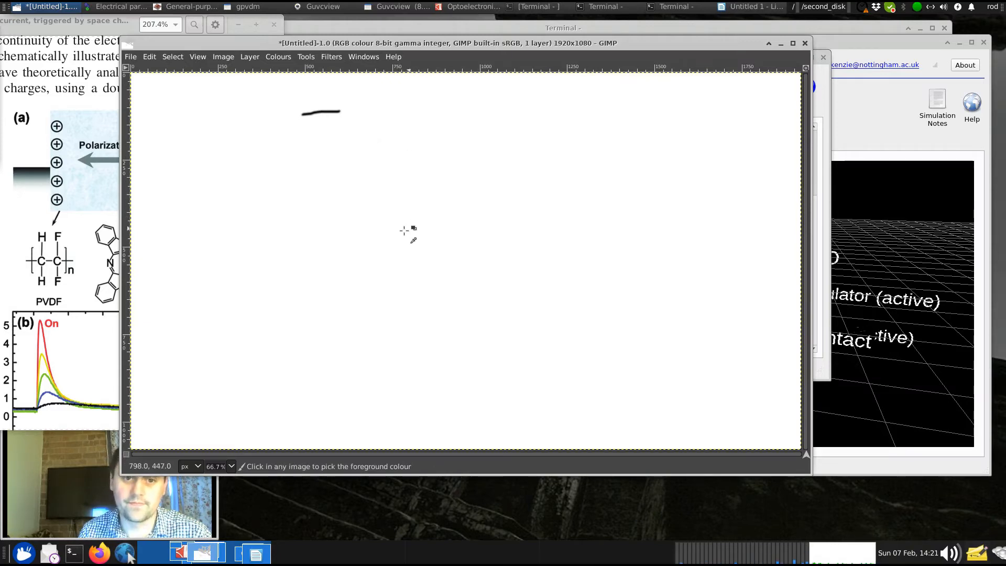
Sketch short insulator levels just outside the active layer's upper and lower levels, and label the upper step 0.5 eV.
left_click_drag(334, 195, 342, 195)
left_click_drag(346, 235, 415, 235)
left_click_drag(356, 274, 413, 273)
left_click_drag(321, 311, 348, 310)
left_click_drag(350, 197, 349, 222)
mouse_move(371, 203)
left_mouse_down()
mouse_move(370, 213)
mouse_move(371, 204)
mouse_move(392, 214)
mouse_move(400, 199)
mouse_move(421, 213)
left_mouse_up()
left_click(379, 211)
mouse_move(423, 193)
left_mouse_down()
mouse_move(431, 214)
mouse_move(437, 195)
left_mouse_up()
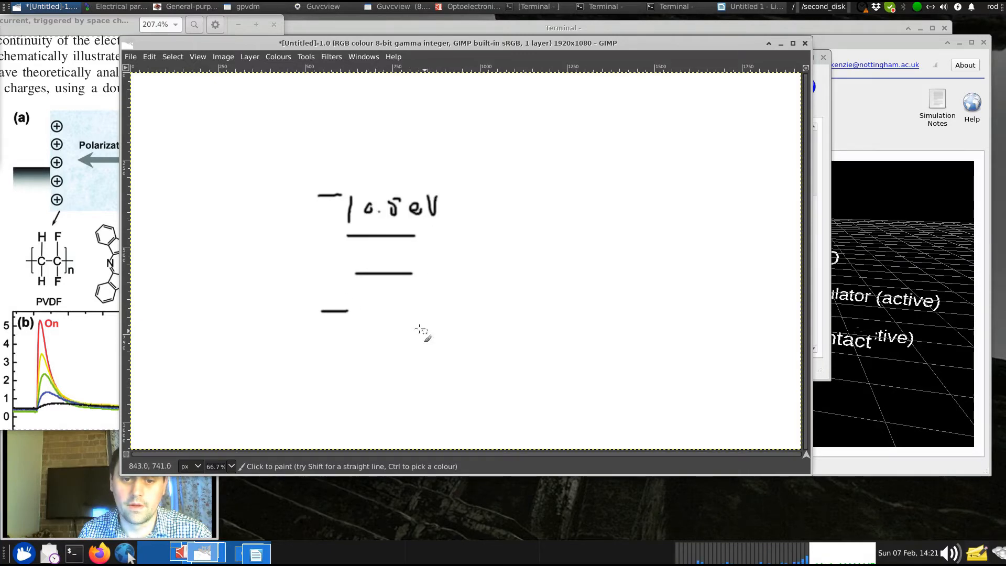
Return to gpvdm from the sketch, closing the electrical parameter editor and opening the contacts editor.
left_click(781, 43)
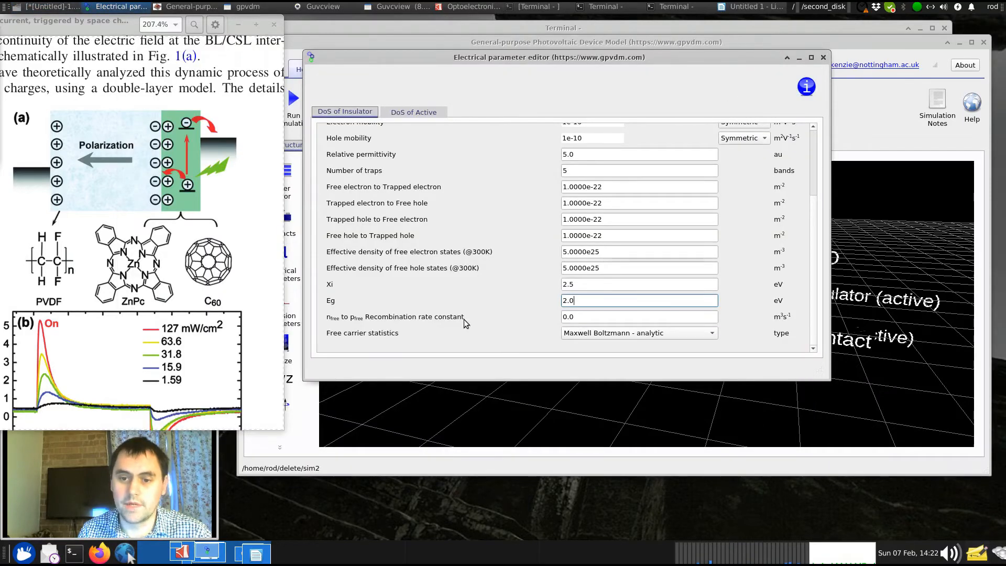
left_click(823, 57)
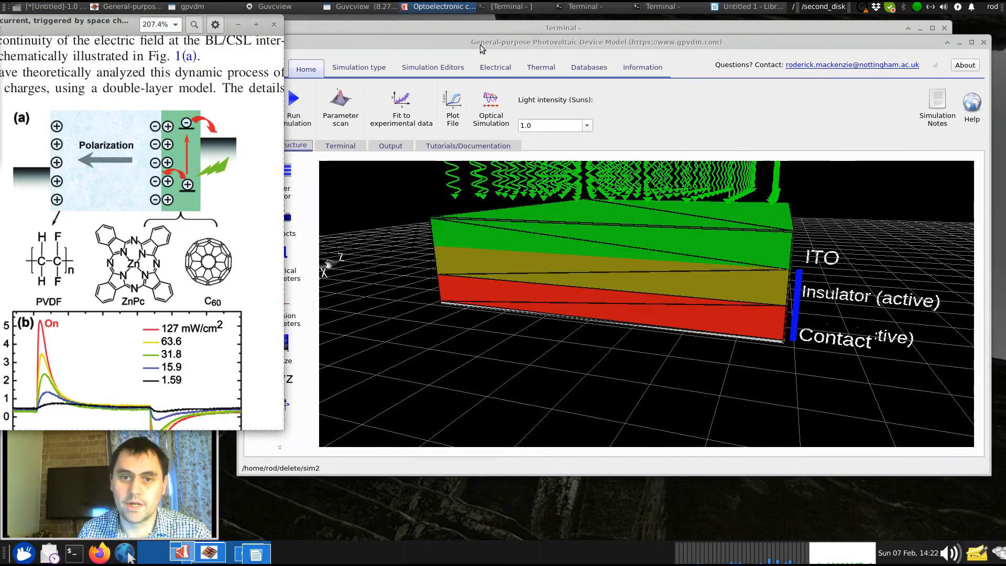
left_click(482, 48)
left_click(280, 223)
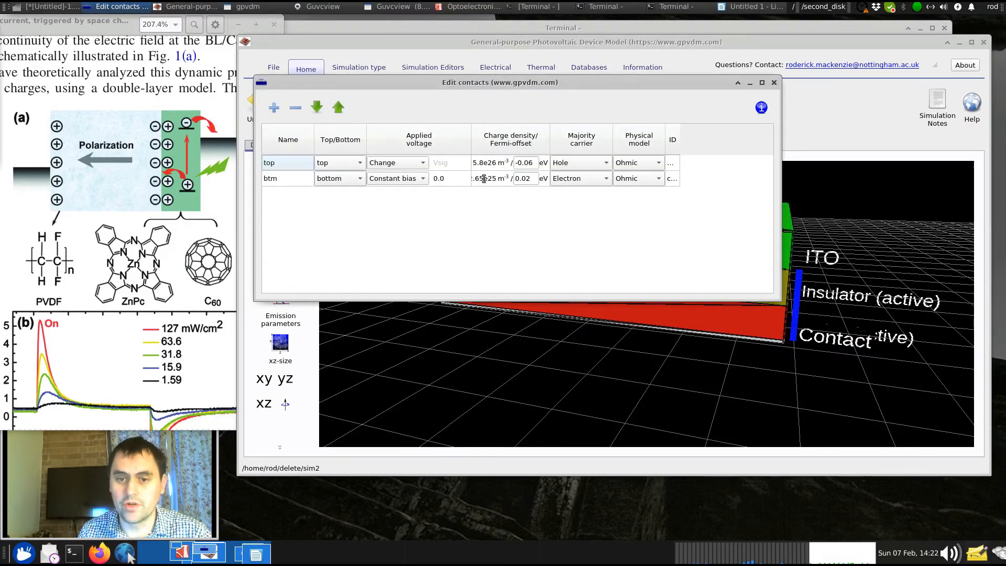
Set the charge density of both the btm and top contacts to 1e25 m⁻³ and close the contacts editor.
double_click(550, 140)
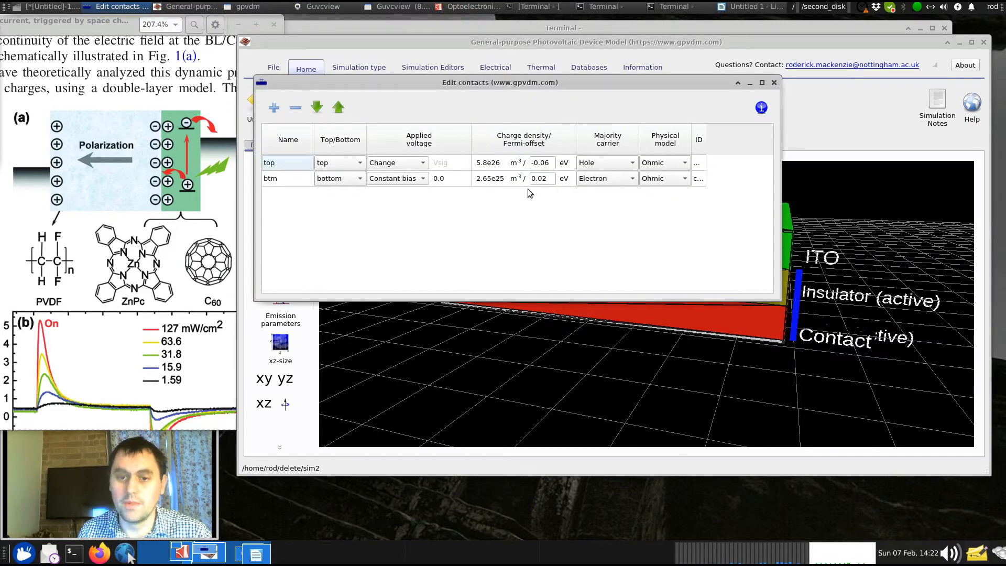
double_click(490, 179)
type("1e25")
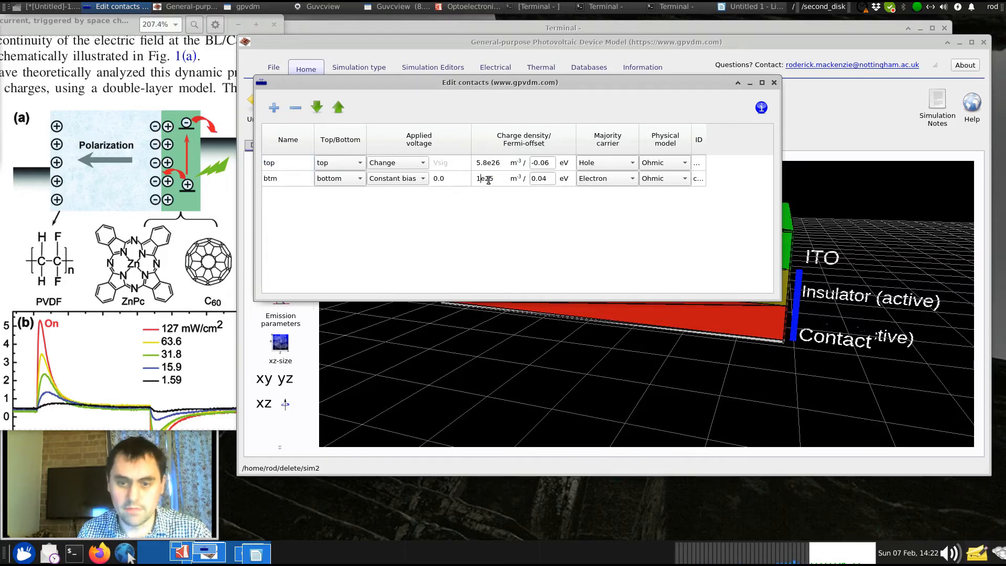
double_click(493, 163)
type("1e25")
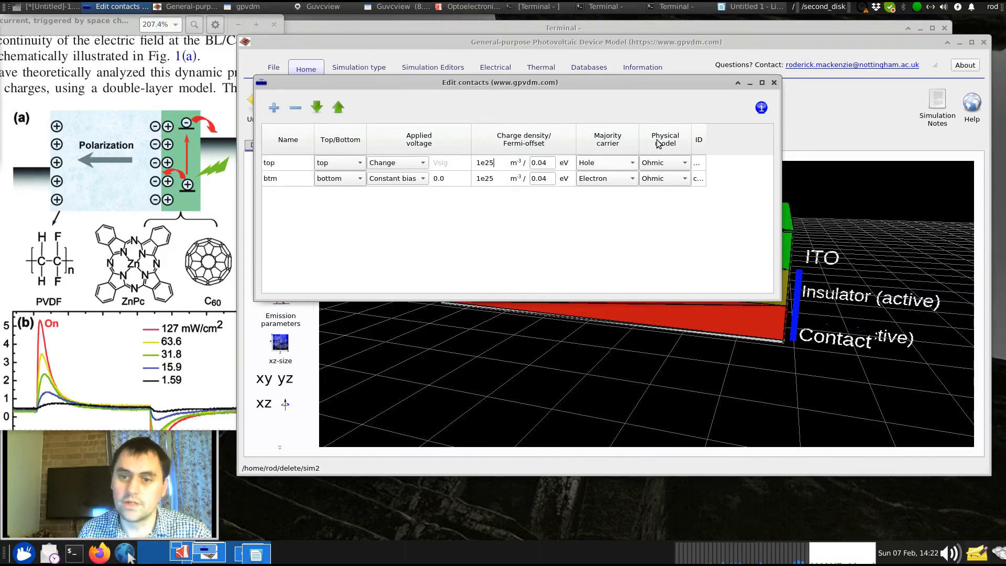
left_click(773, 82)
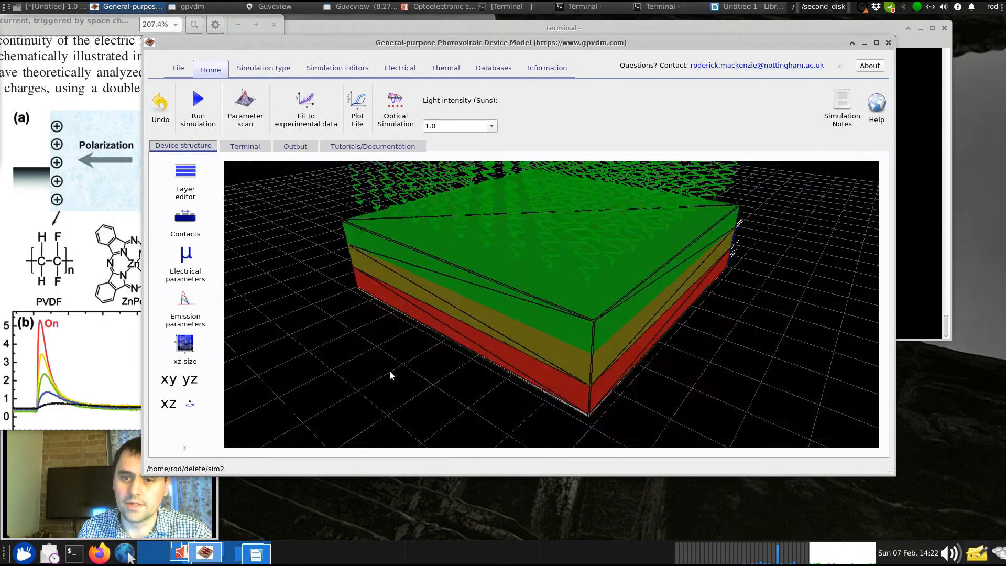
Decline the full optical run and configure the optical simulation so that light enters the device from the bottom.
left_click(397, 123)
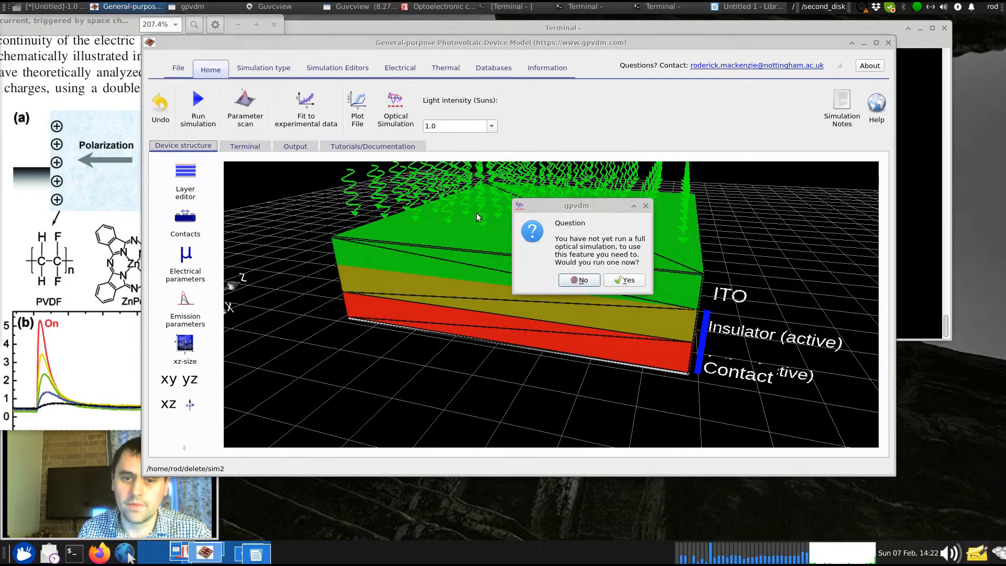
left_click(579, 281)
left_click(542, 170)
left_click(566, 274)
left_click(565, 288)
left_click(662, 164)
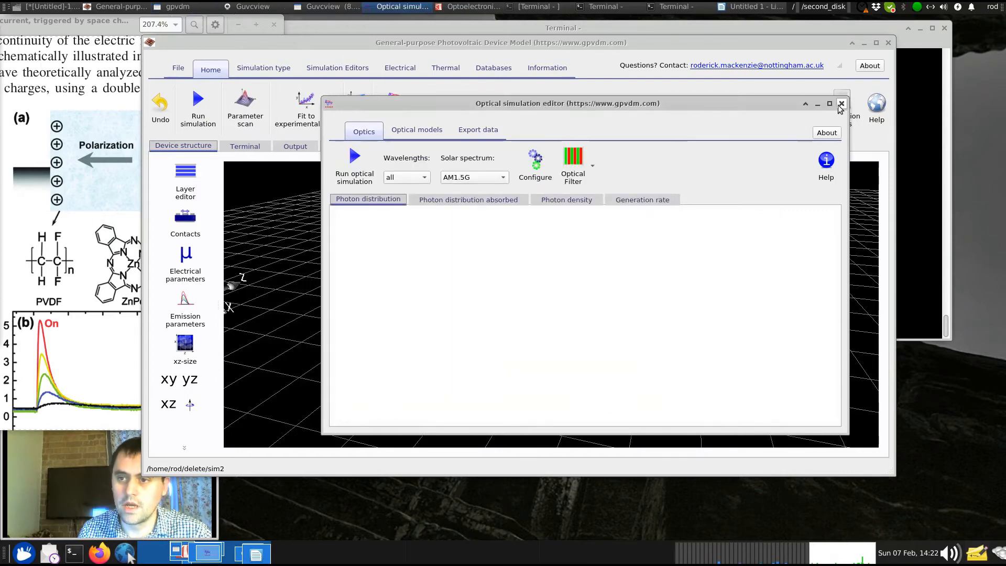
left_click(841, 103)
Run the simulation, then plot jv.dat from the output files to inspect the current density against applied voltage.
left_click(199, 107)
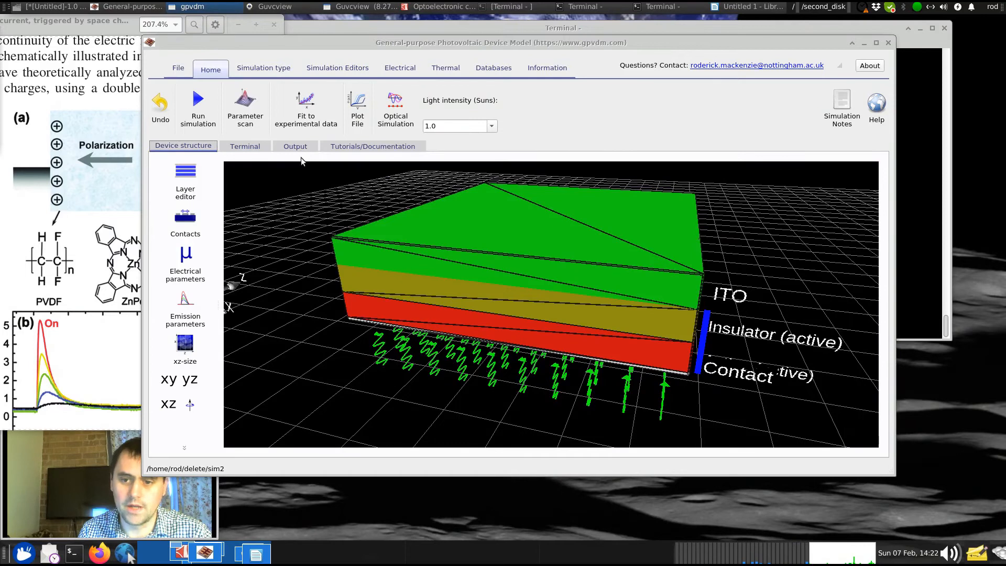
left_click(300, 147)
double_click(443, 181)
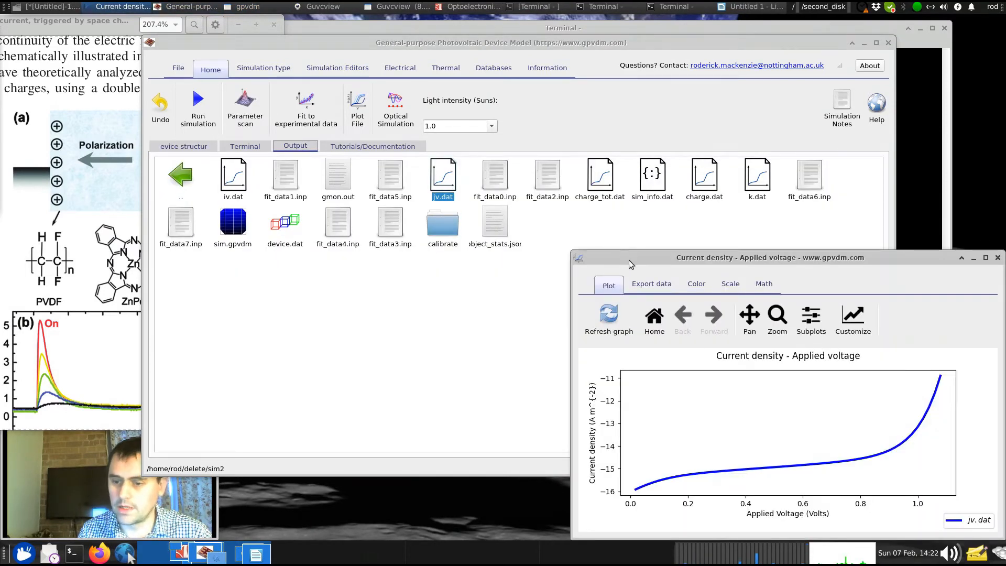
left_click_drag(631, 259, 587, 125)
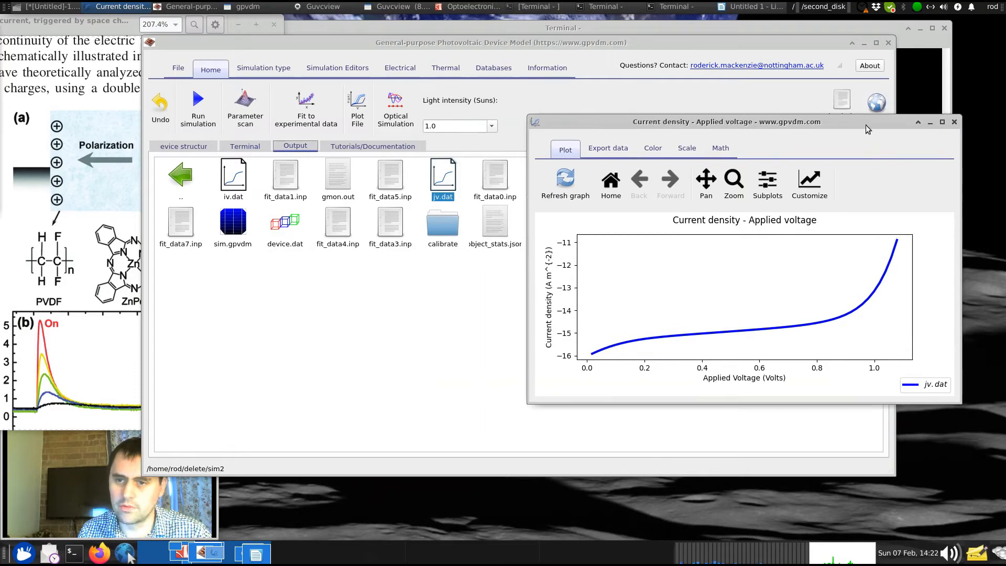
left_click(953, 122)
Review the electrical parameters of the Insulator and Active layers, including their Xi, Eg and trap densities.
left_click(259, 148)
left_click(199, 146)
left_click(194, 256)
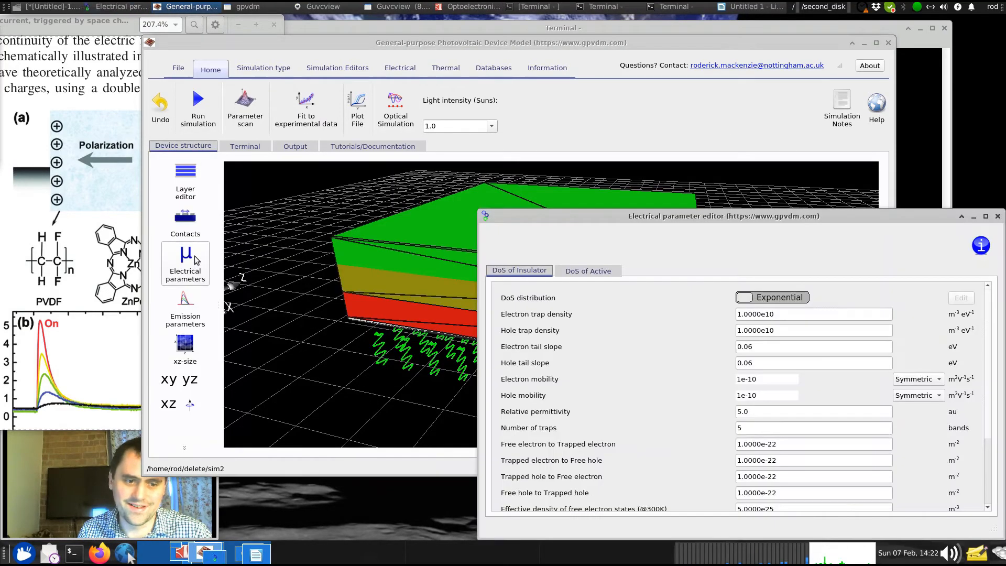
scroll(527, 231, "down", 3)
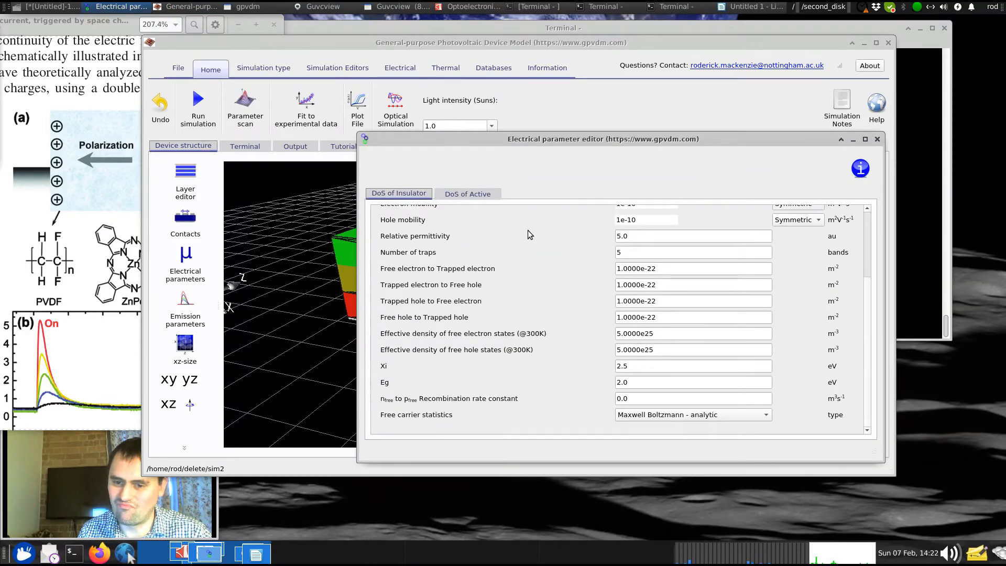
left_click(477, 195)
scroll(544, 269, "down", 3)
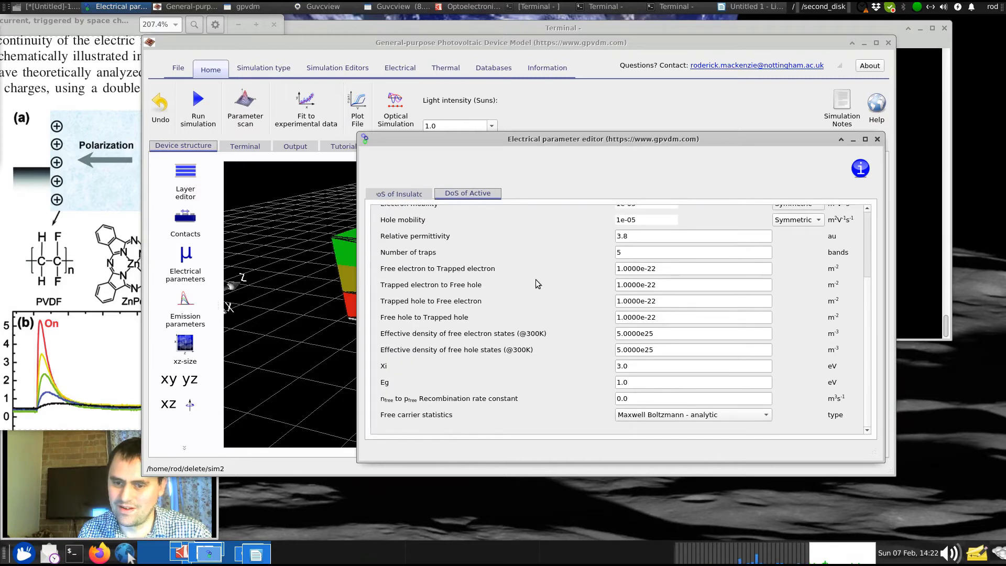
scroll(535, 279, "up", 3)
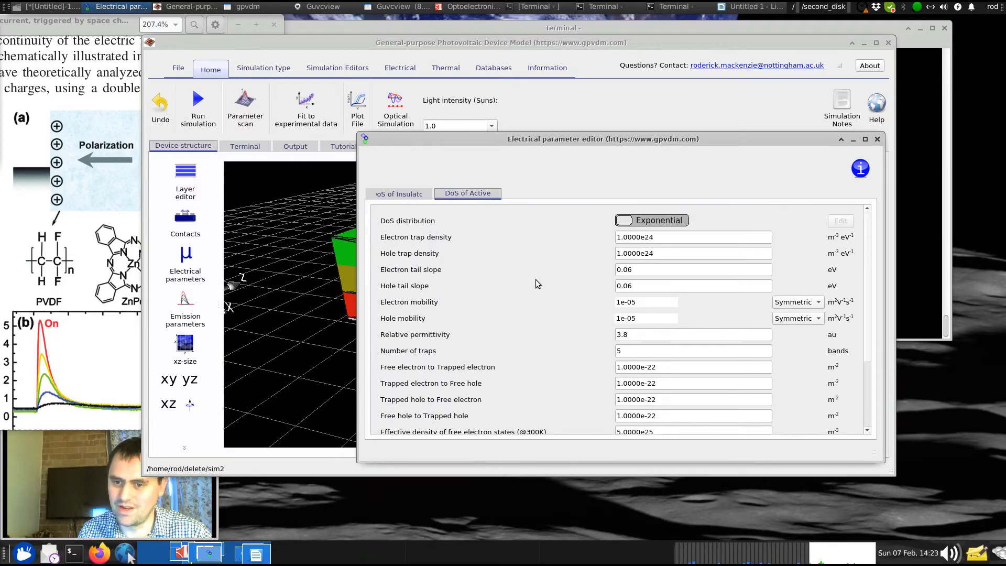
left_click(877, 139)
Reopen the jv.dat plot from the output files and place it clear of the paper.
left_click(295, 148)
double_click(441, 179)
left_click_drag(645, 257, 480, 145)
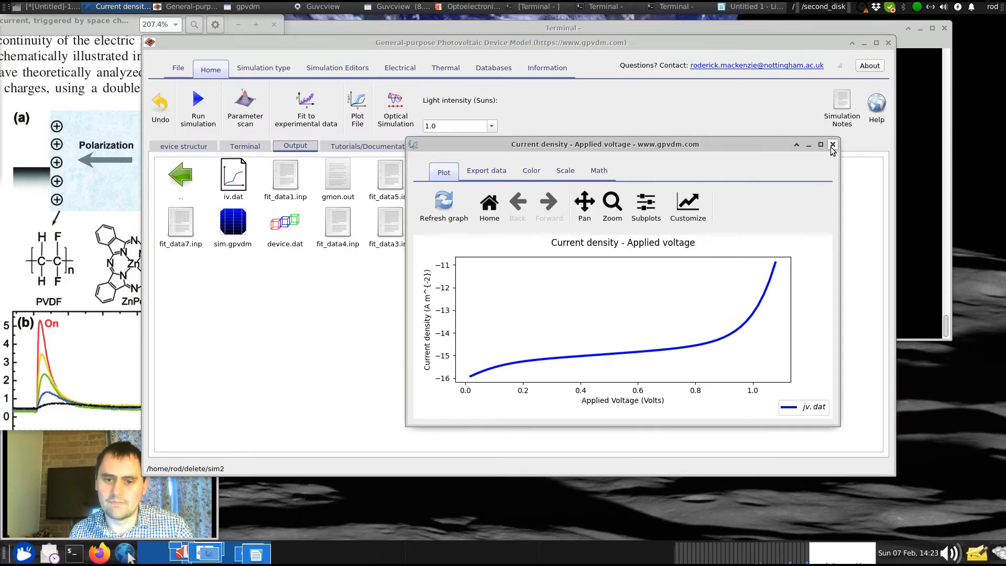
Enlarge the paper's window to show graph (b) down to its time axis, and close the current density plot.
left_click(80, 343)
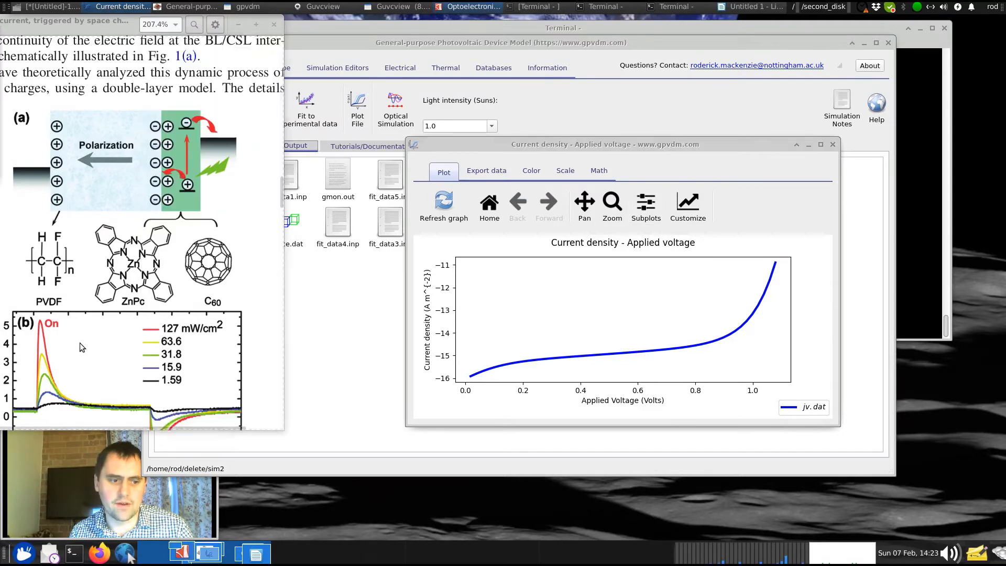
left_click_drag(204, 429, 218, 508)
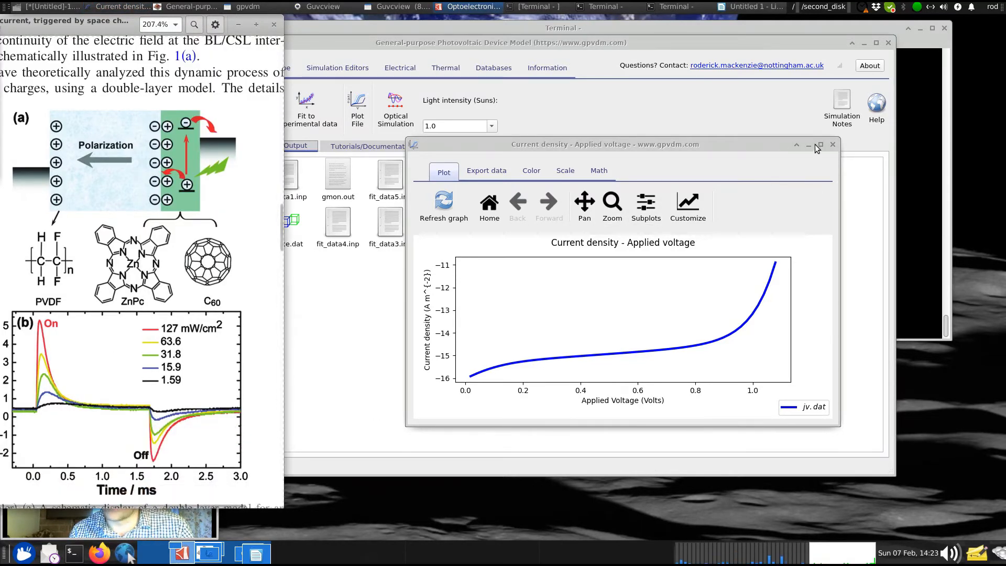
left_click(833, 144)
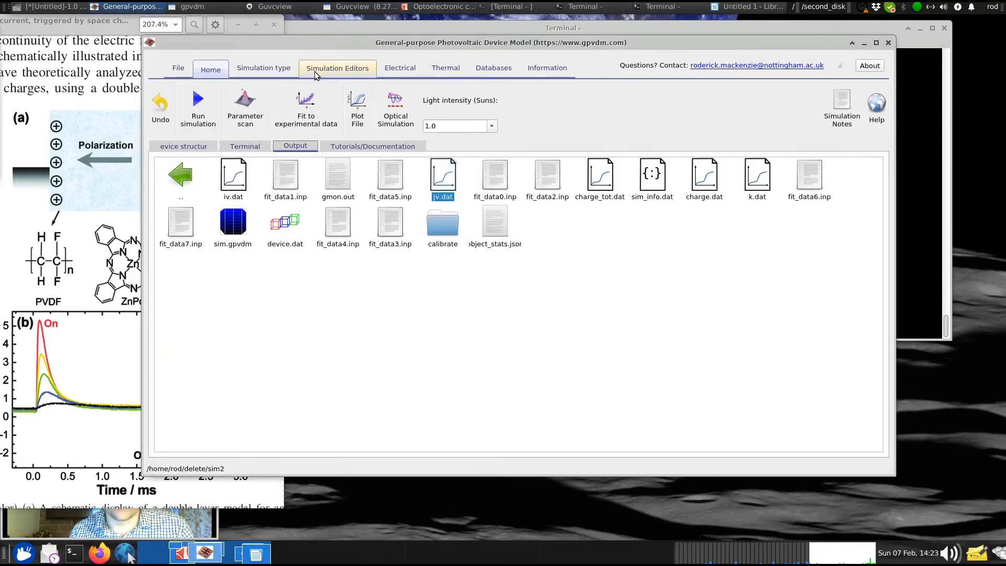
Open the time domain simulation editor and position its window beside the paper's figure.
left_click(263, 69)
left_click(317, 70)
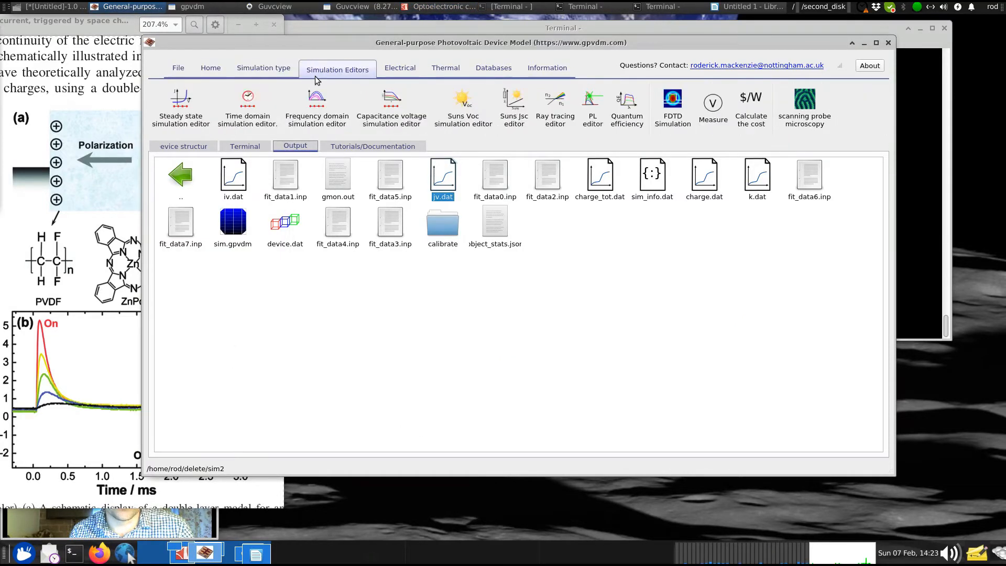
left_click(250, 106)
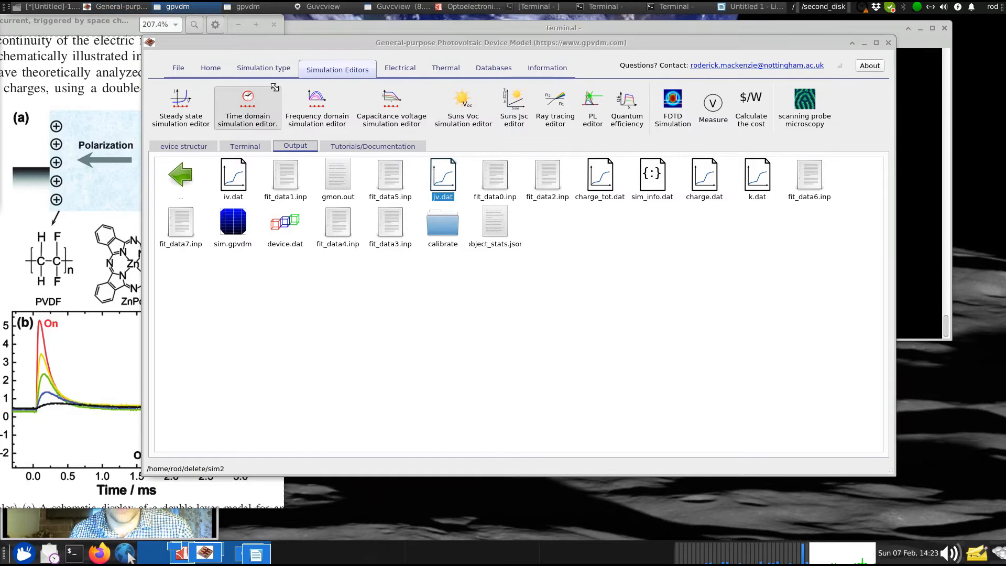
left_click_drag(325, 45, 370, 42)
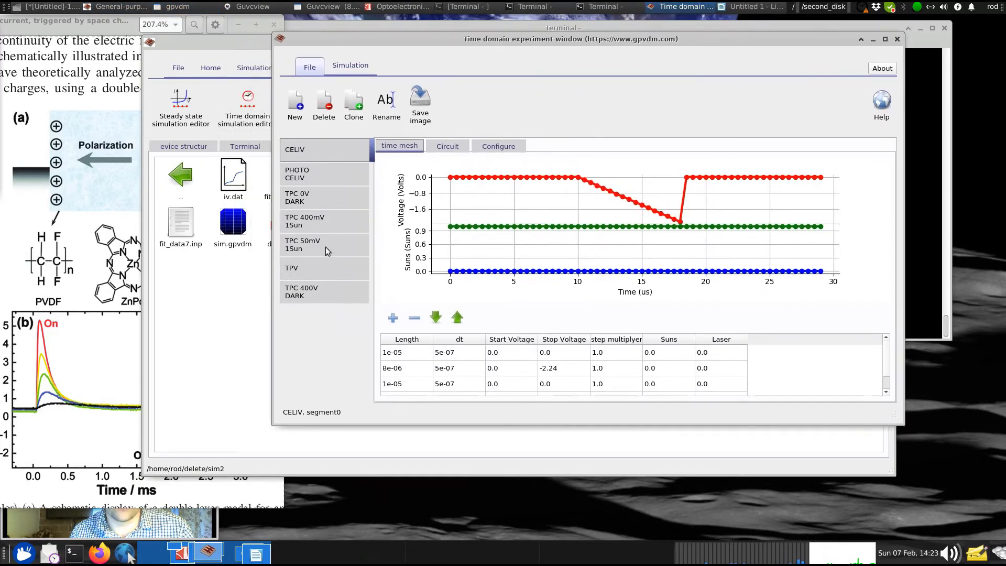
Bring the Guvcview webcam window forward and keep it always on top of the other windows.
left_click(195, 492)
left_click(175, 523)
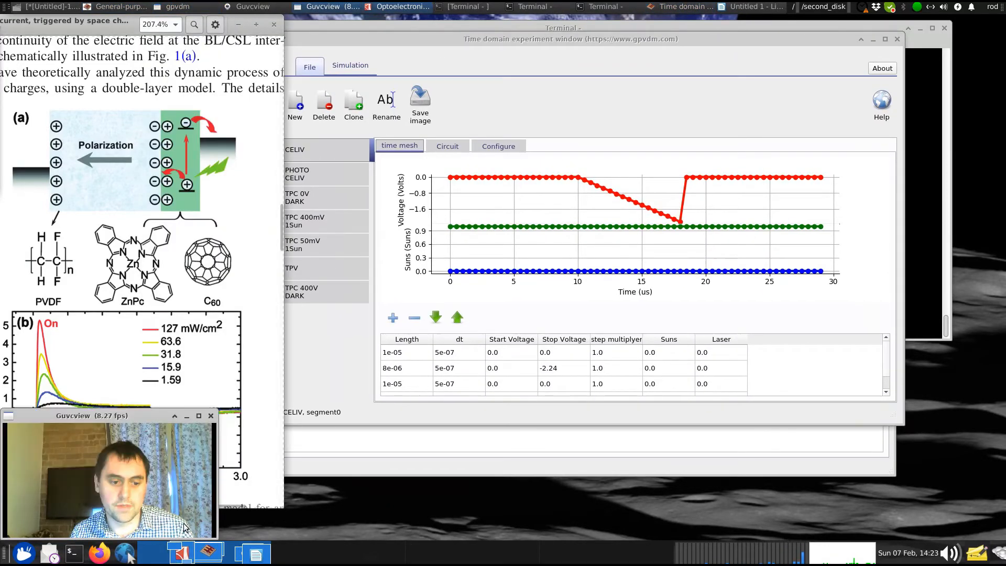
right_click(147, 414)
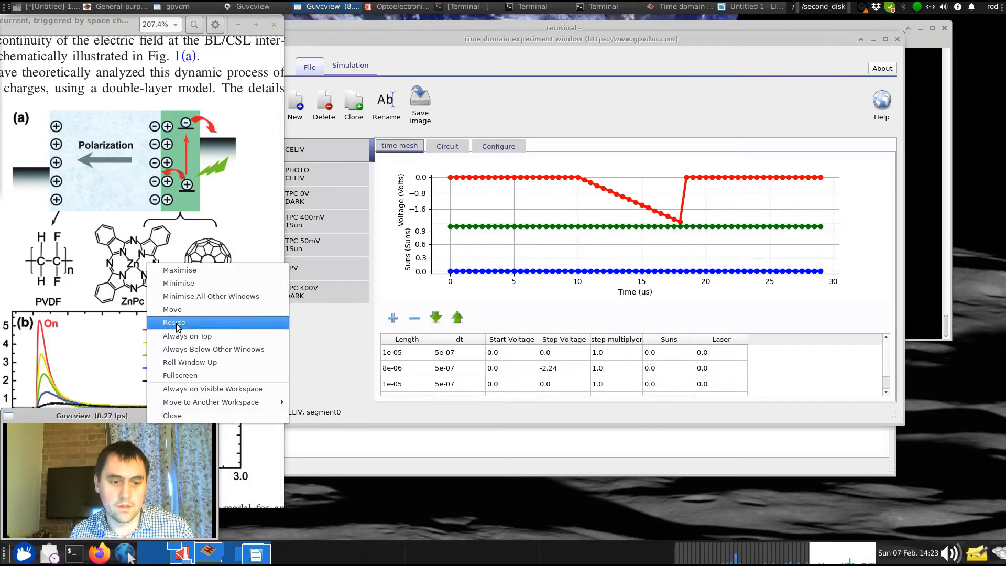
left_click(209, 336)
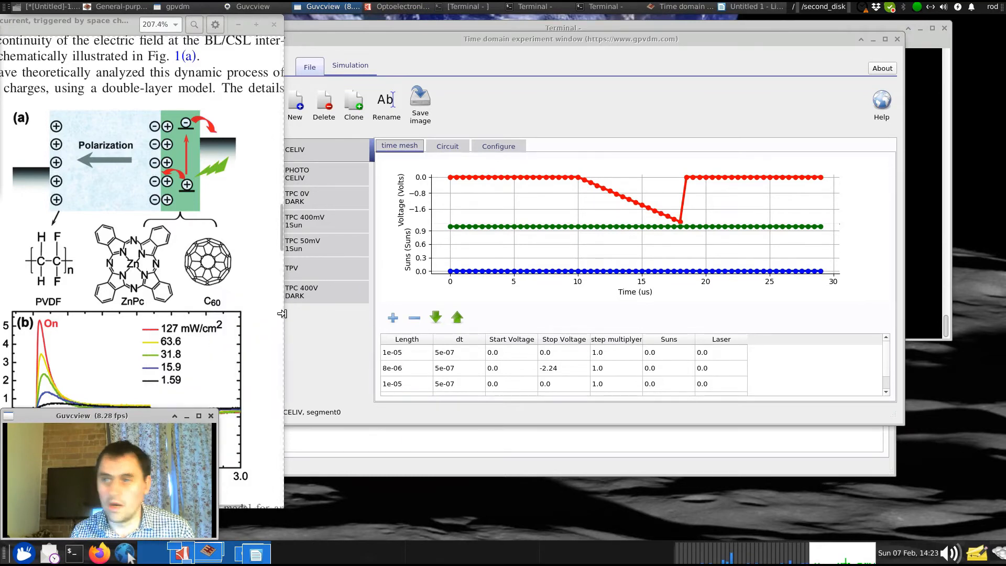
Reposition the time domain experiment window and select the TPC 50mV 1Sun experiment.
left_click_drag(397, 70, 351, 65)
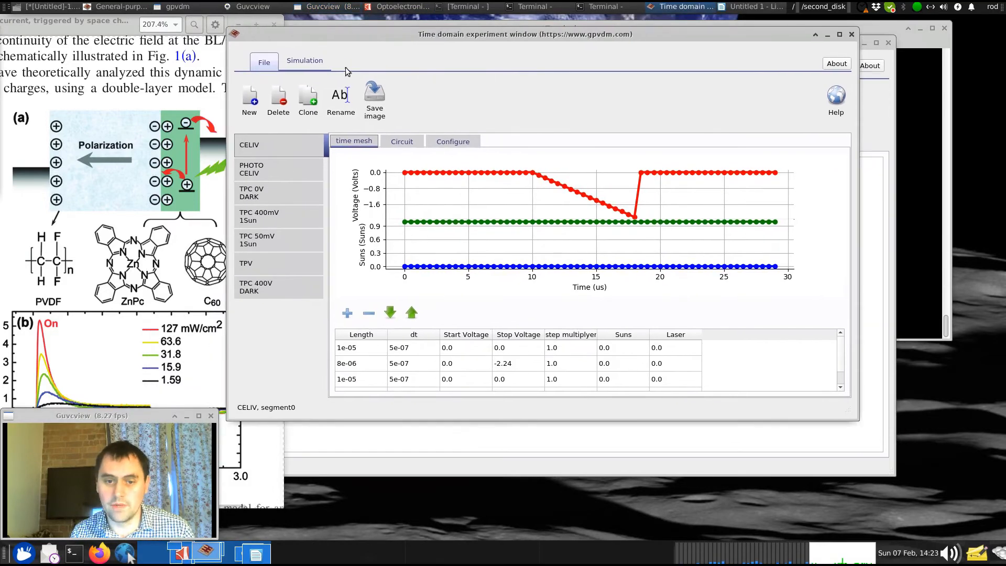
left_click(279, 242)
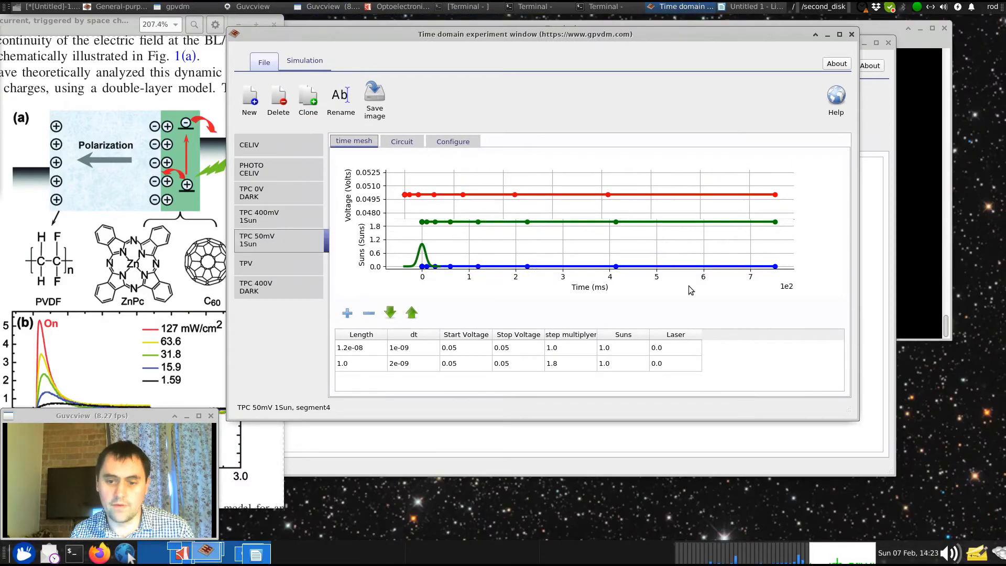
Enlarge the time domain experiment window, move it aside, and set the main simulation window's light intensity to 0.0 Suns.
left_click_drag(848, 415, 919, 463)
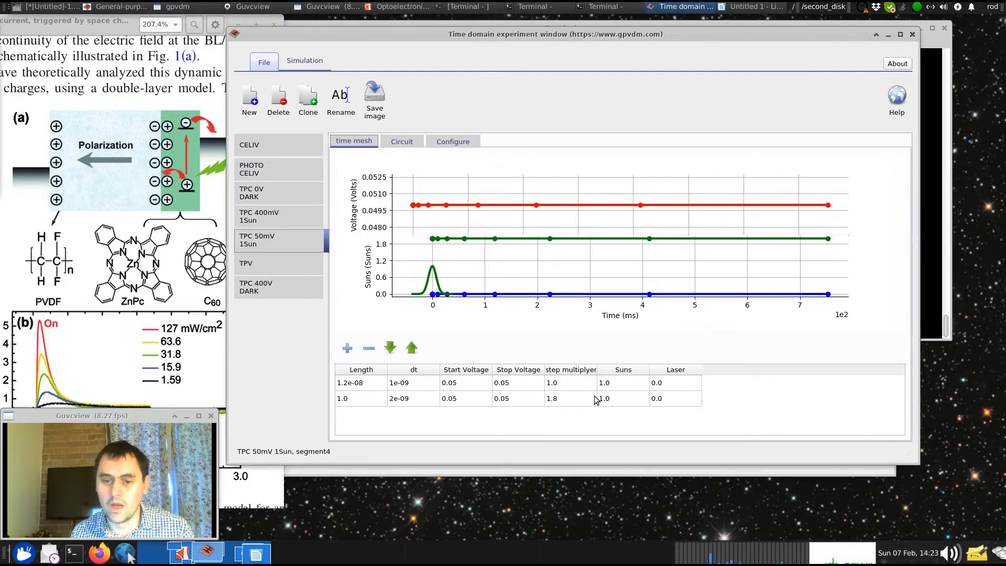
left_click_drag(358, 31, 356, 132)
left_click(377, 46)
left_click(264, 67)
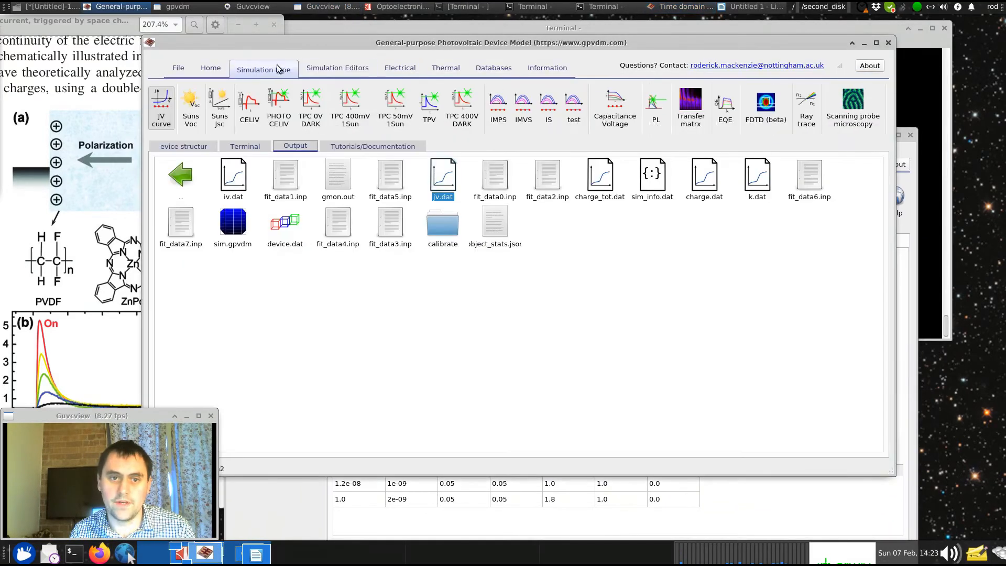
left_click(211, 67)
left_click(491, 127)
left_click(484, 137)
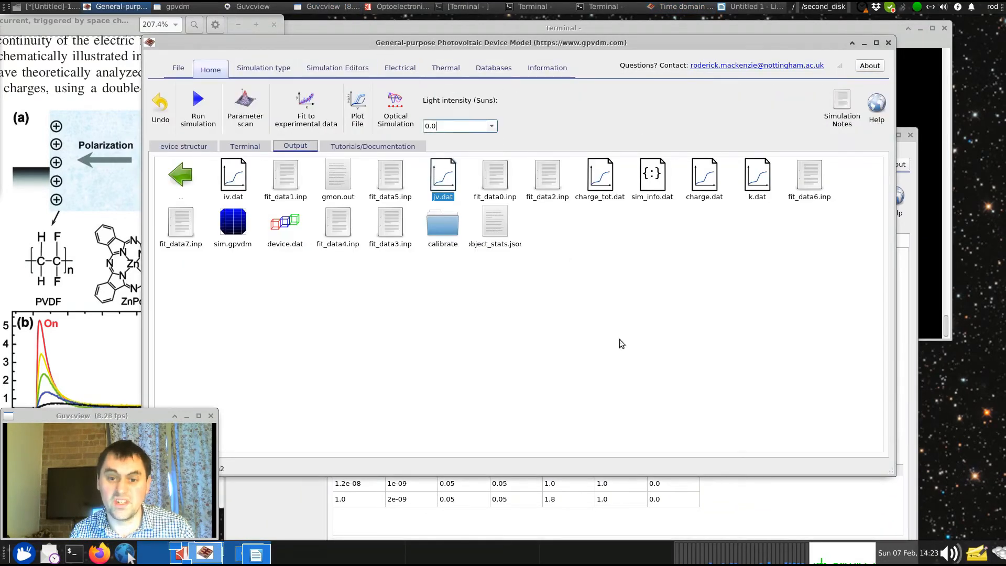
Bring the time domain experiment window forward, then check the paper's graph (b), moving the webcam window off its time axis.
left_click(717, 498)
left_click_drag(586, 129, 567, 39)
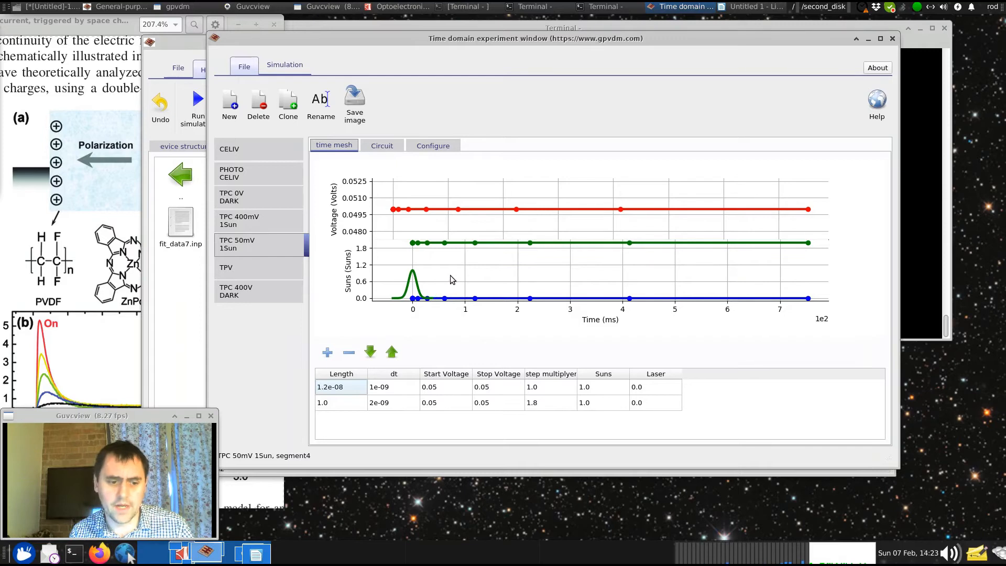
left_click(105, 333)
left_click_drag(137, 415, 143, 502)
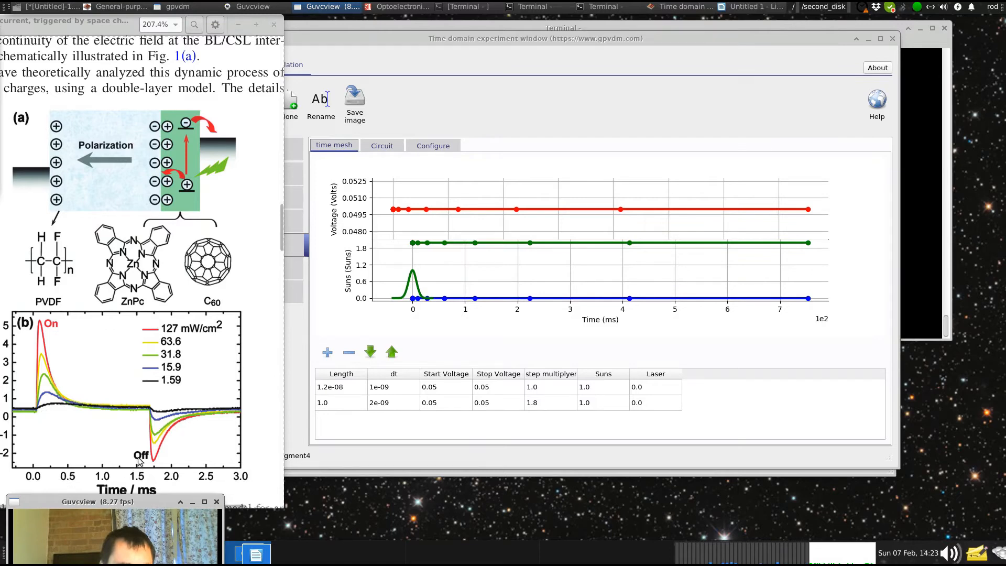
left_click_drag(125, 501, 127, 324)
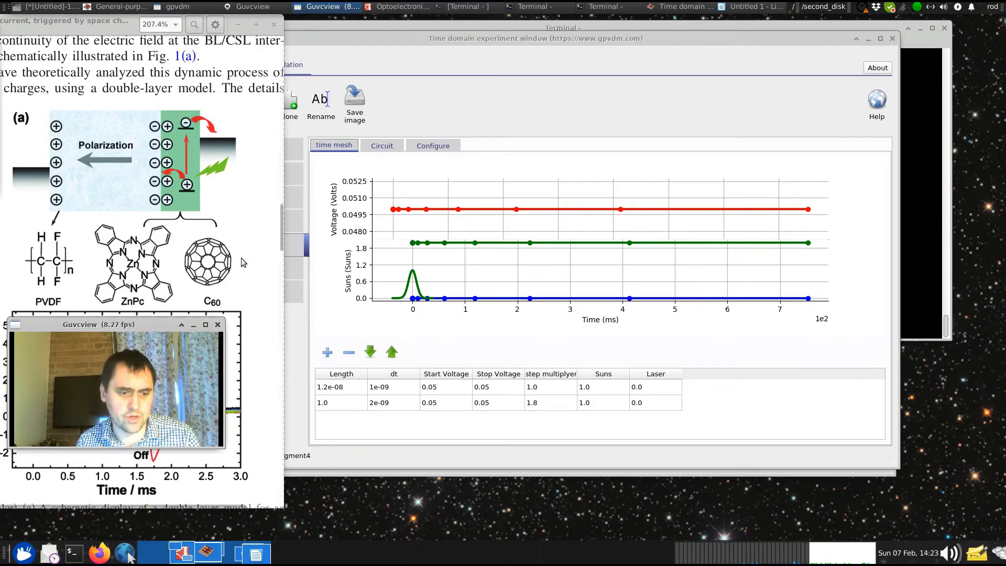
Turn off the laser pulse with a start time of -1 and set the simulation start time to 0.
left_click(342, 62)
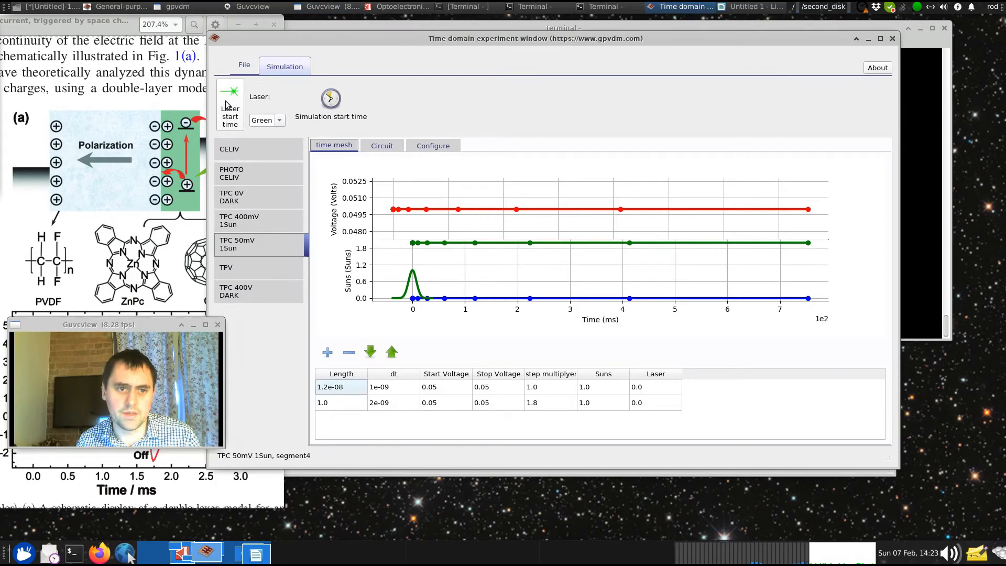
left_click(242, 95)
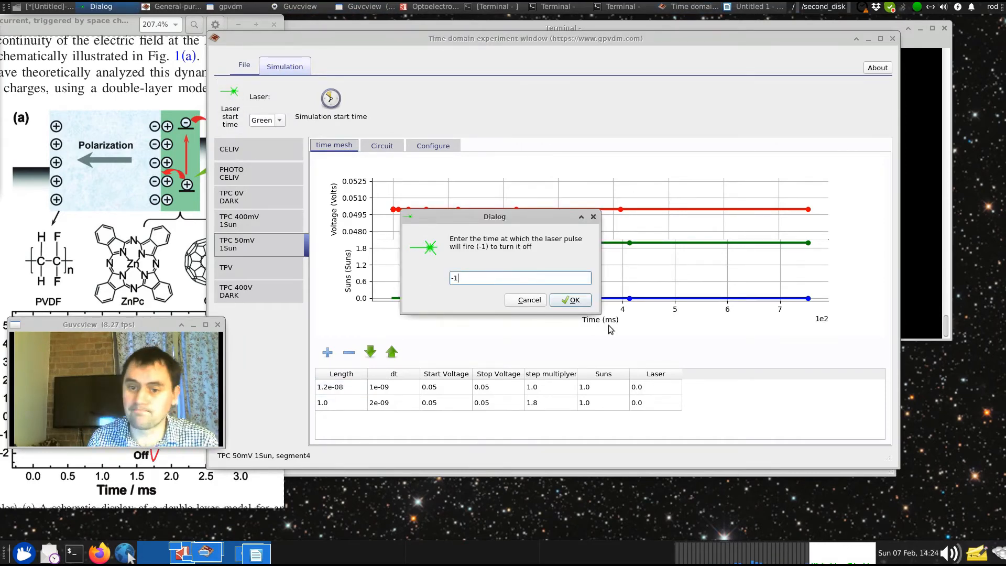
left_click(565, 302)
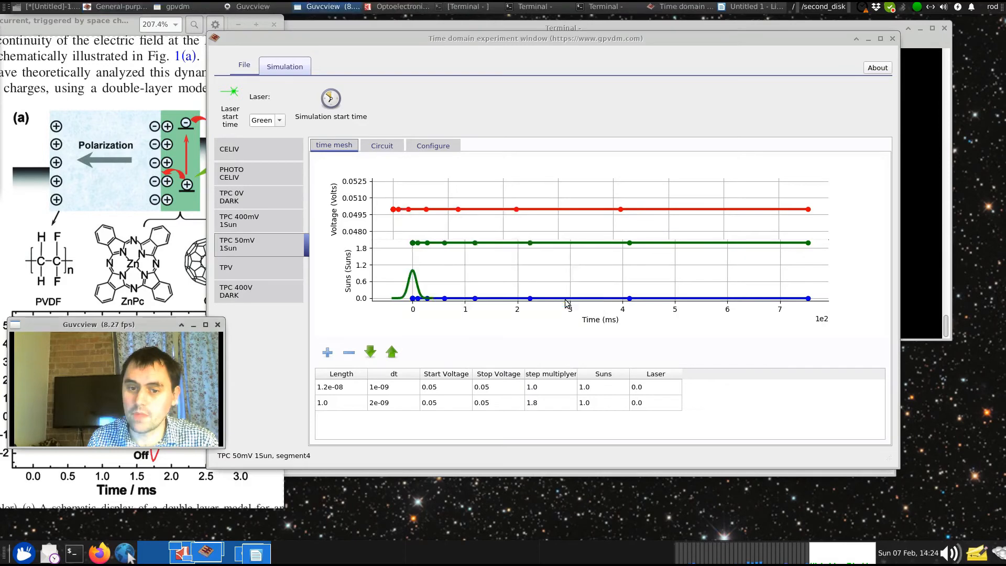
left_click(343, 111)
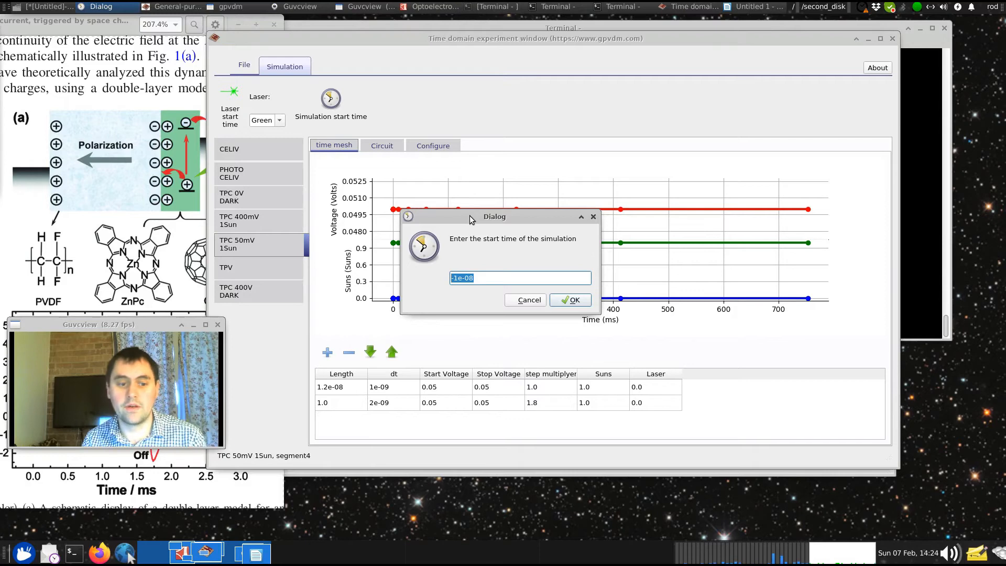
type("0")
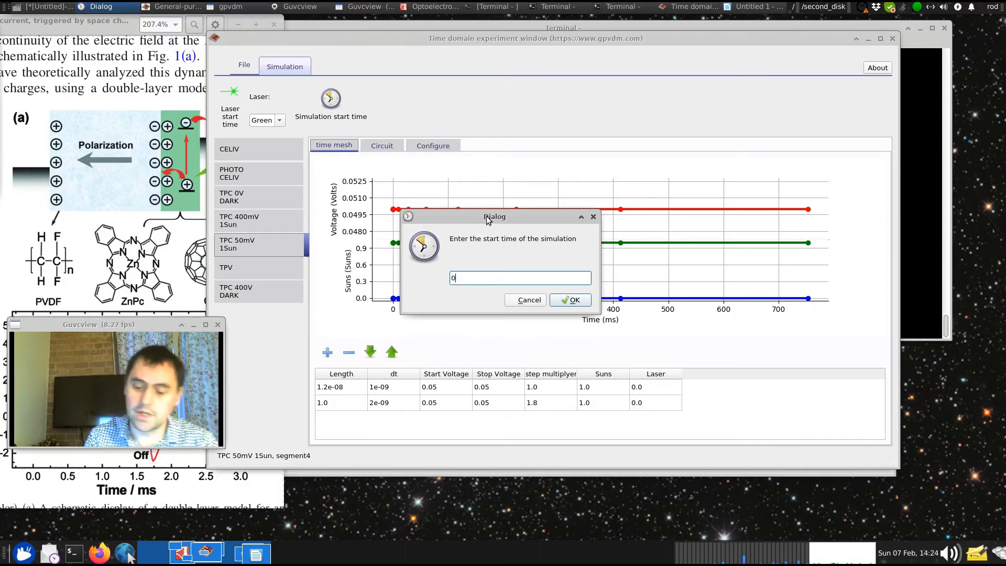
left_click(581, 301)
Move the webcam window clear of the paper's graph (b) and reposition the time domain experiment window beside the graph.
left_click_drag(113, 335, 885, 409)
left_click(50, 417)
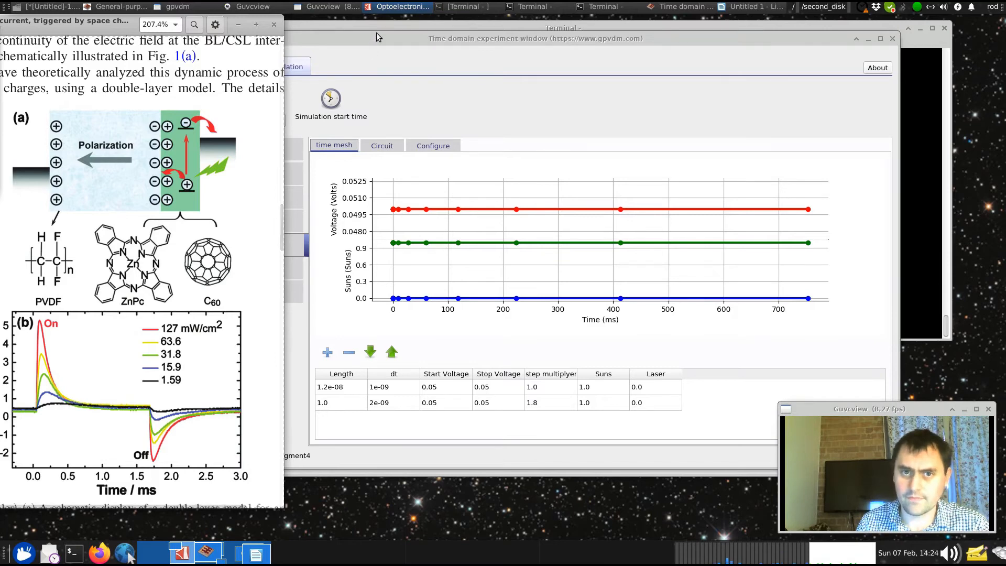
left_click_drag(374, 35, 309, 19)
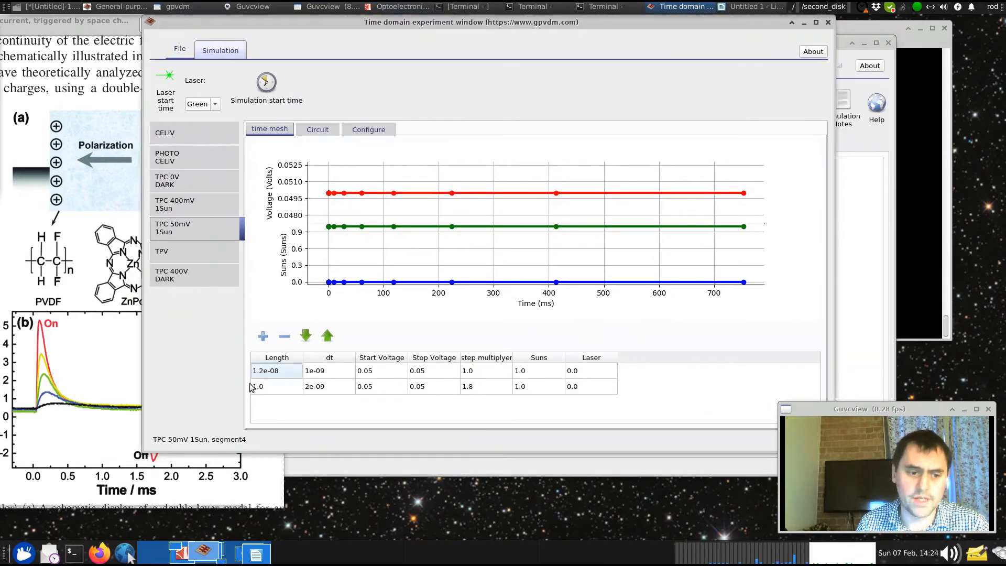
Add three segments to the time mesh table and make the window taller to fit them.
left_click(277, 385)
left_click(263, 336)
left_click(263, 335)
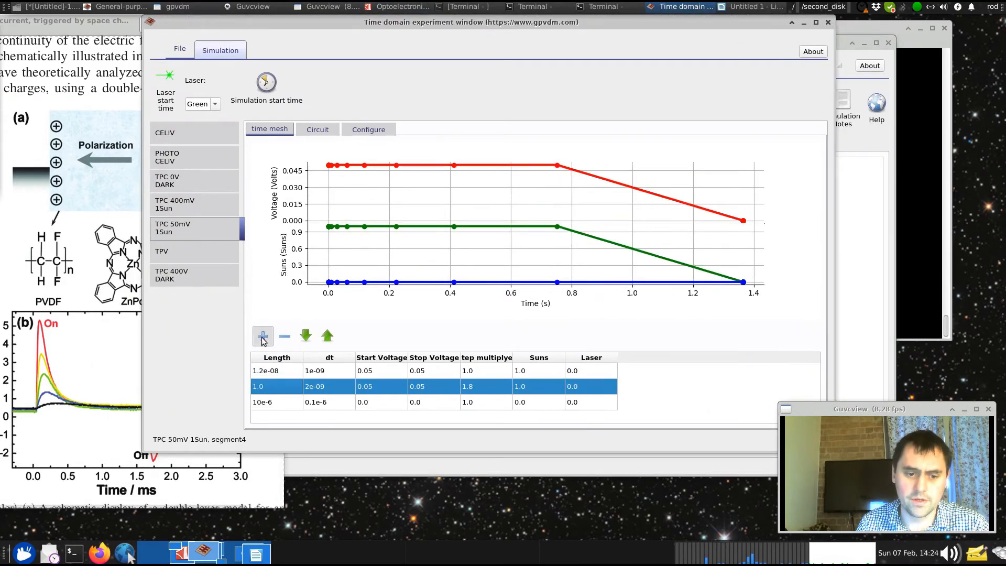
left_click_drag(398, 459, 400, 528)
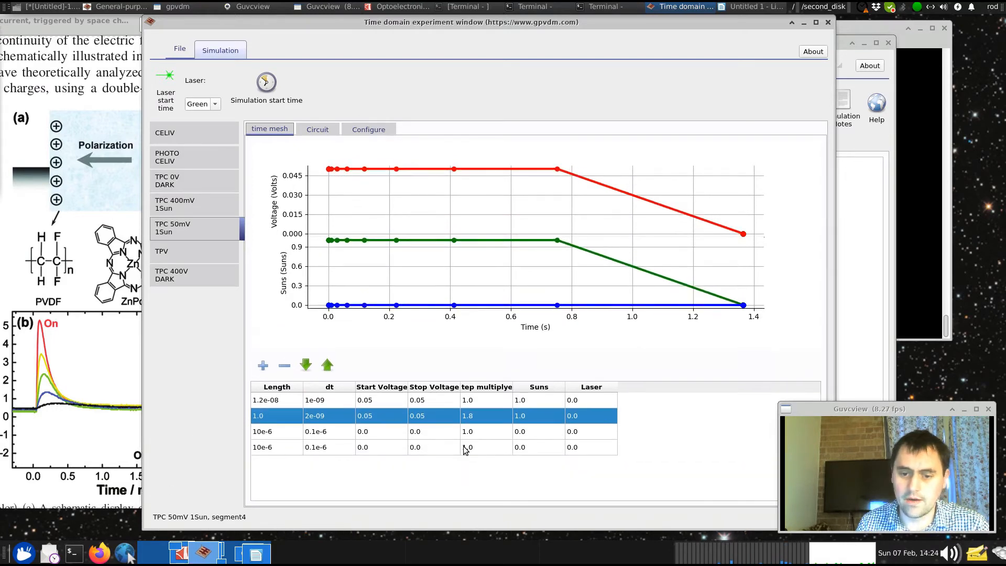
left_click(293, 447)
left_click(263, 365)
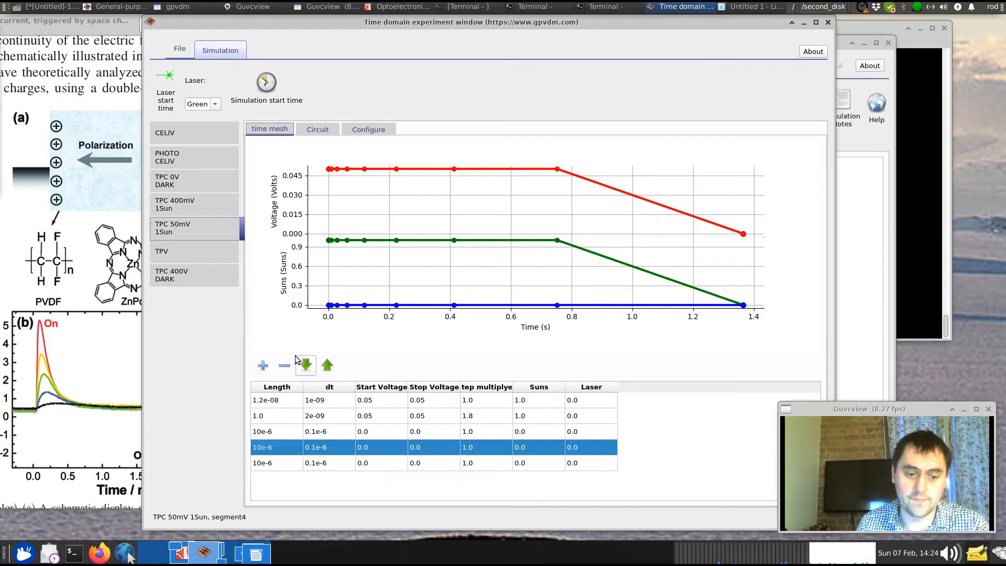
Examine the light on and off timing in the paper's graph (b), shifting the time domain window as needed.
left_click_drag(257, 34, 332, 34)
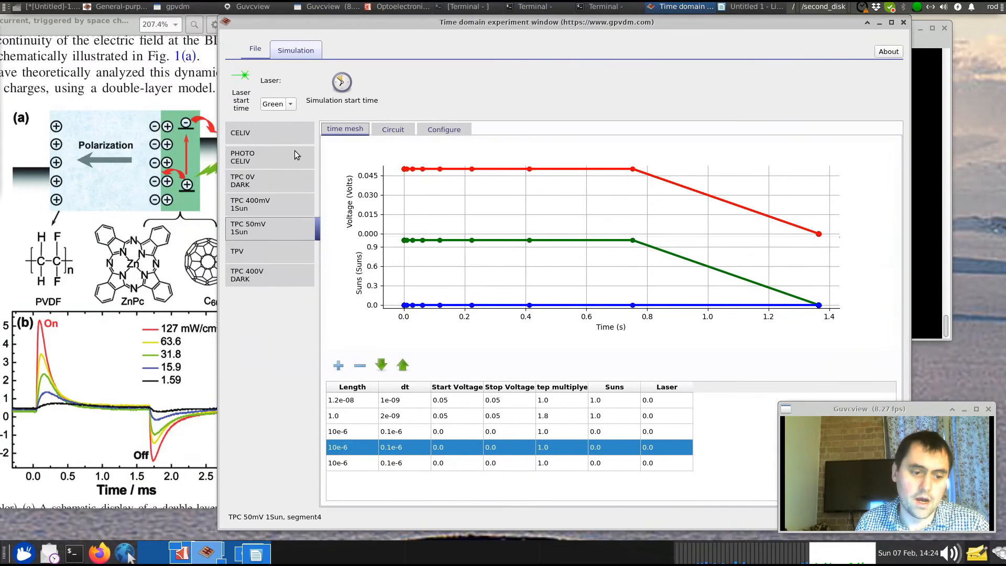
left_click(249, 507)
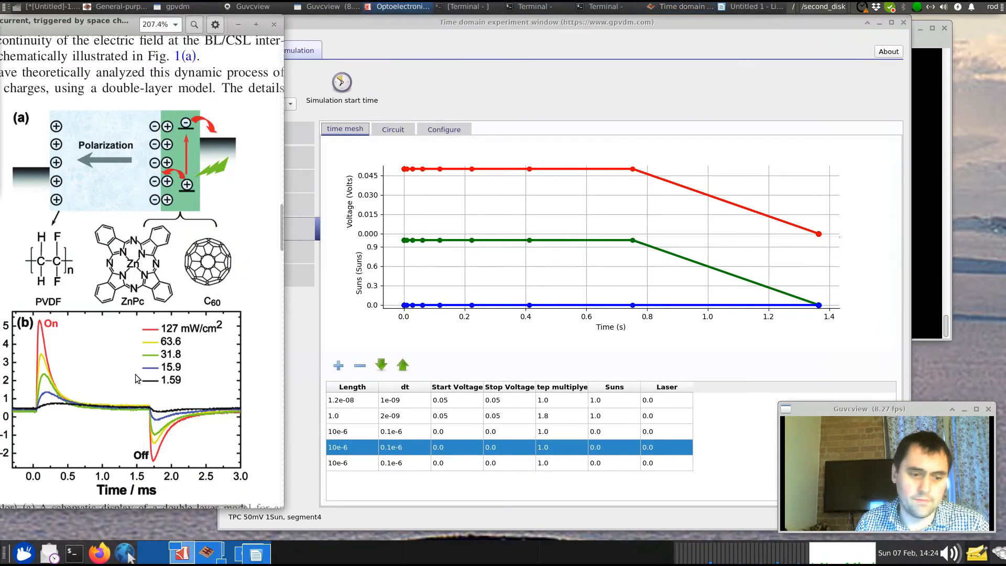
left_click_drag(384, 23, 341, 24)
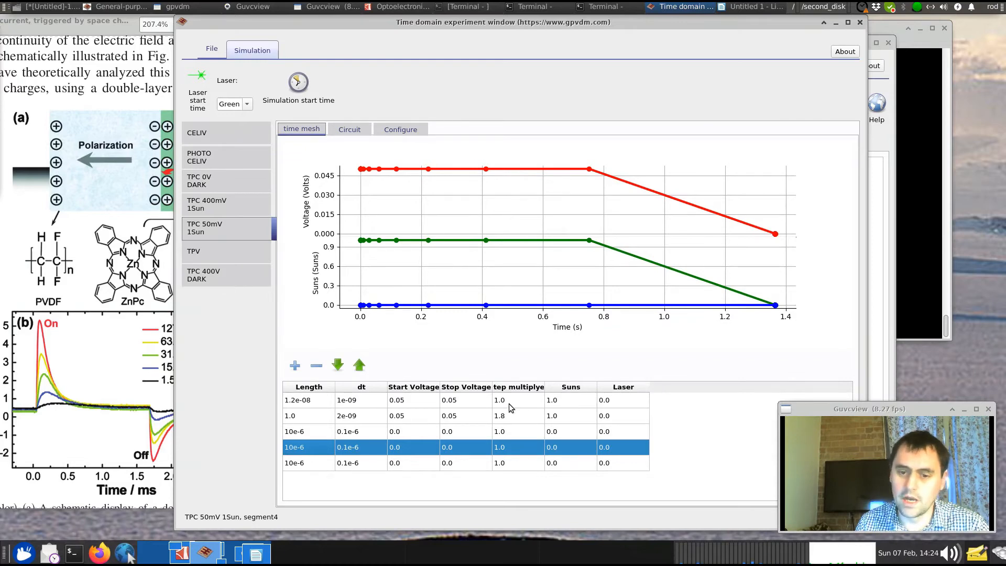
Set the start and stop voltages of the first two time mesh segments to 0.0.
double_click(472, 400)
type("0.0")
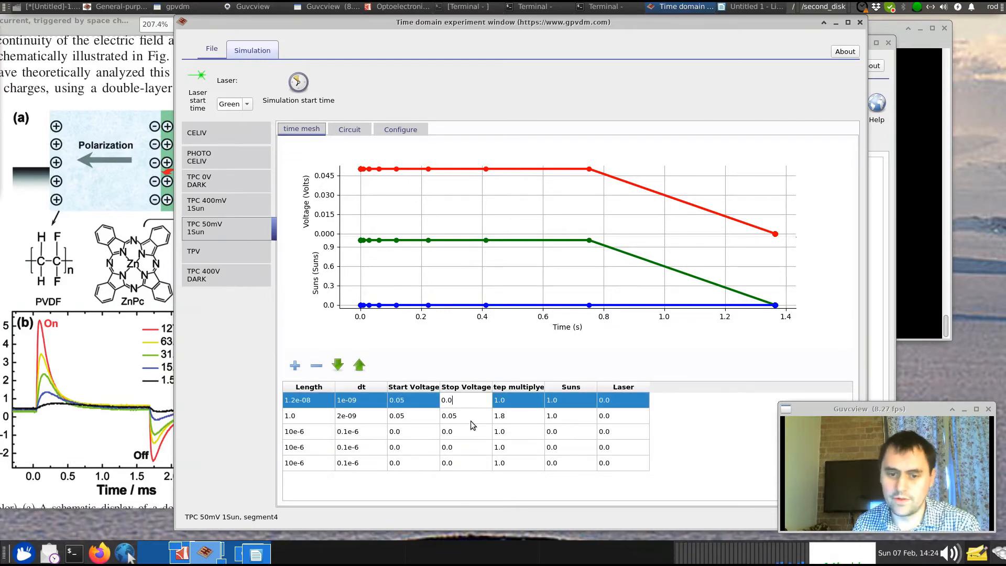
double_click(472, 416)
type("0.0")
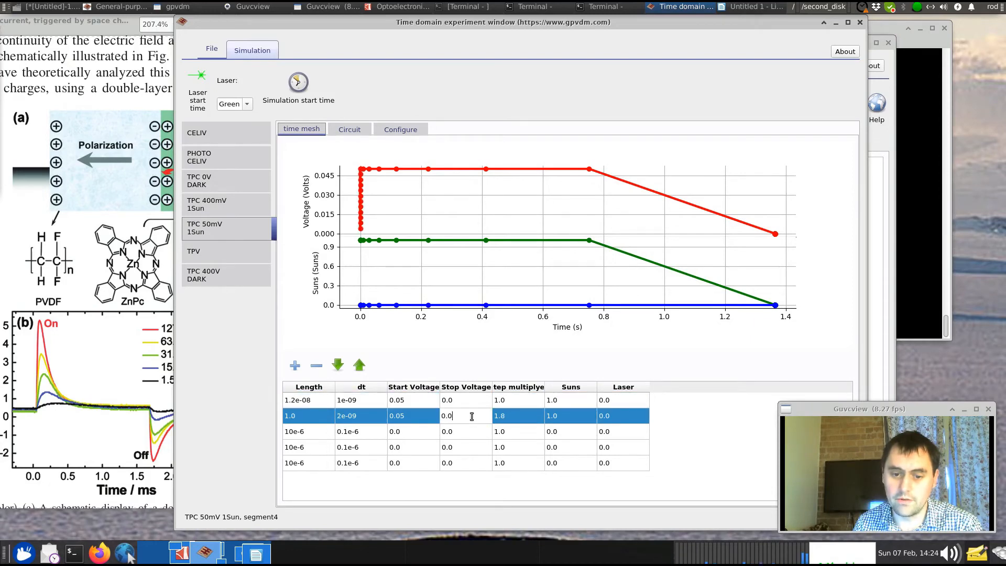
double_click(420, 416)
type("0.0")
double_click(419, 401)
type("0")
key("BackSpace")
key("BackSpace")
left_click(412, 418)
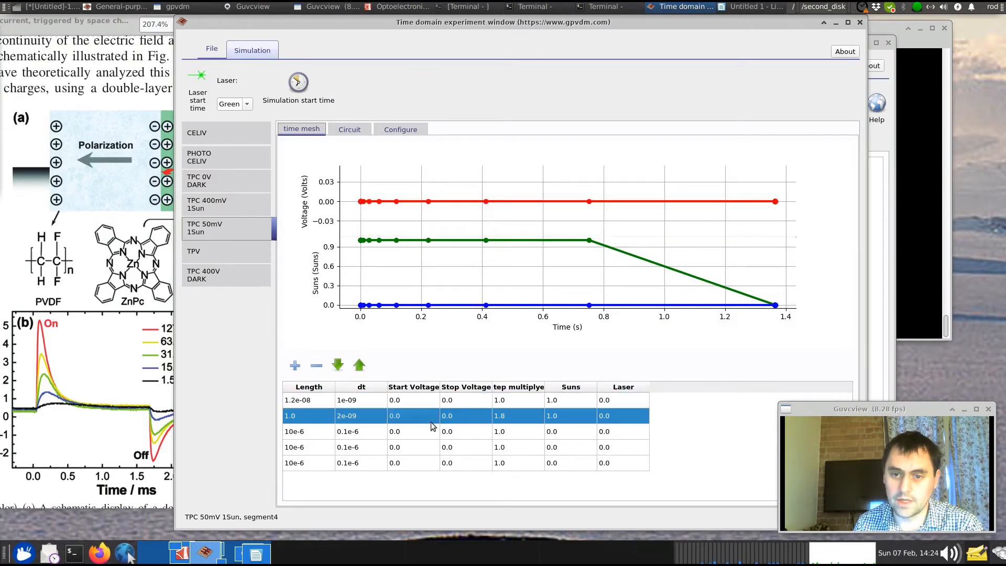
Set the second segment's step multiplier to 1.0.
double_click(524, 416)
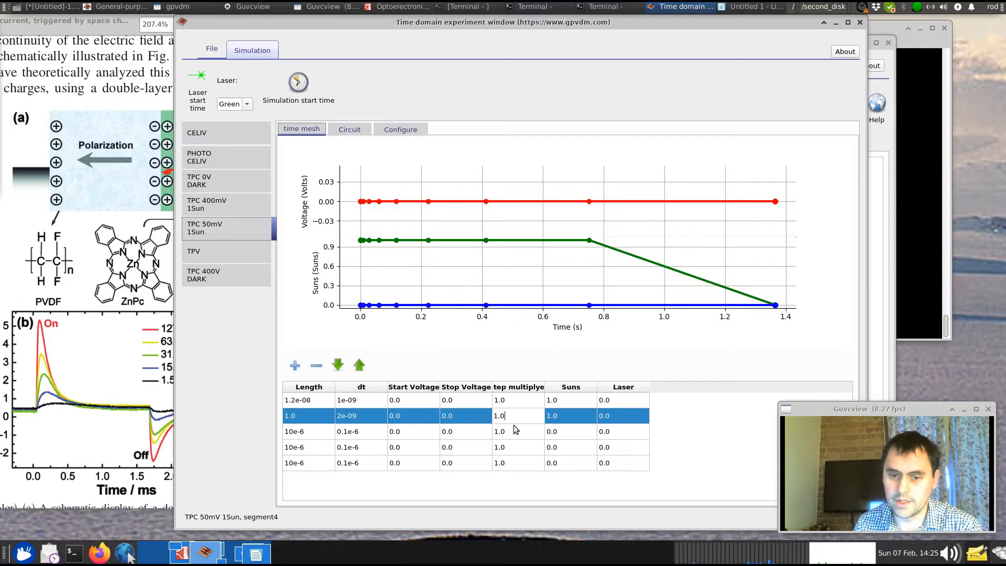
type("1.0")
key("Return")
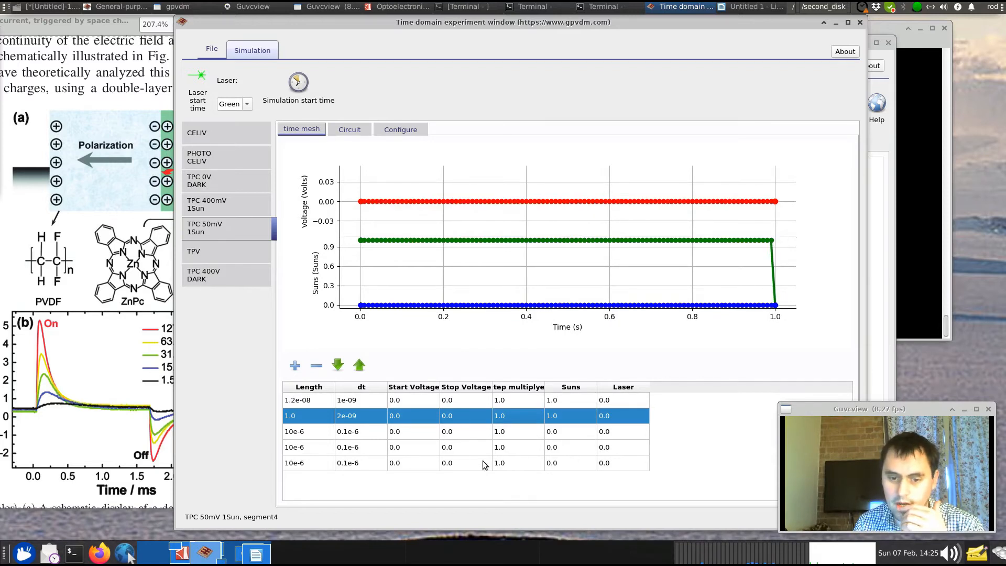
left_click(461, 446)
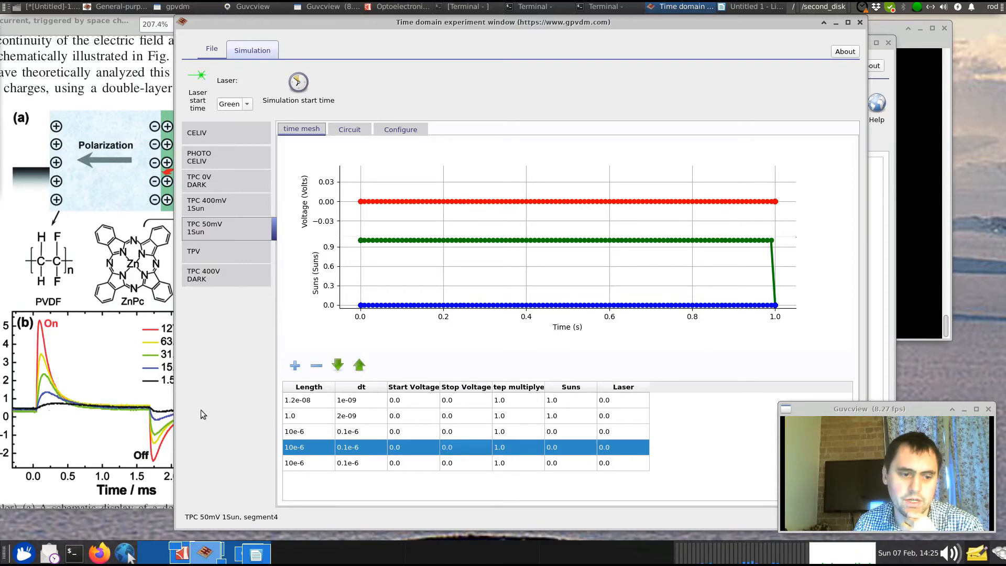
Set dt to 0.1e-6 for the first two time mesh segments.
double_click(322, 404)
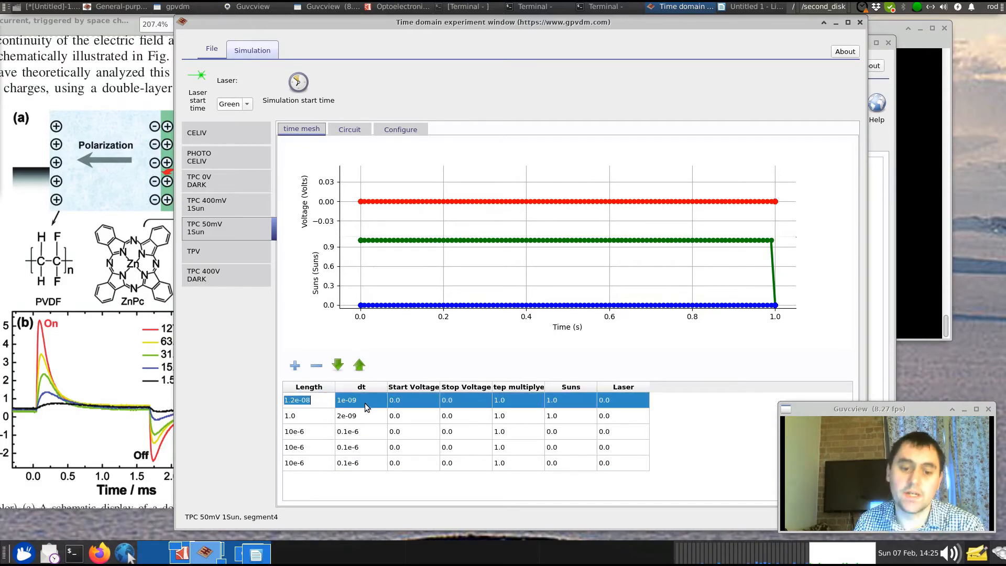
double_click(369, 417)
type("0.1e-6")
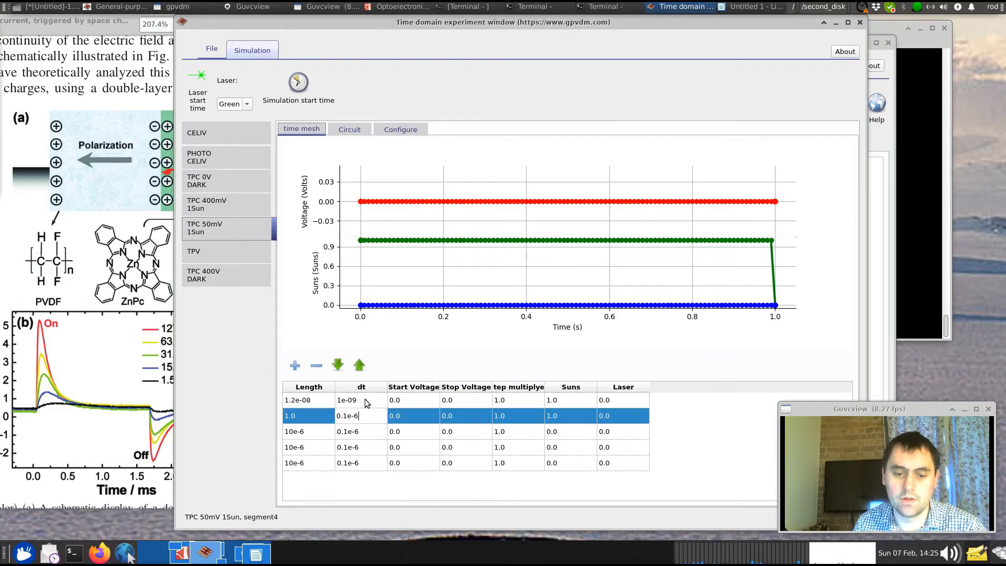
double_click(365, 400)
type("0.1e-6")
Set the first segment's length to 100e-6 and the second segment's length to 10e-6.
double_click(310, 402)
left_click(311, 403)
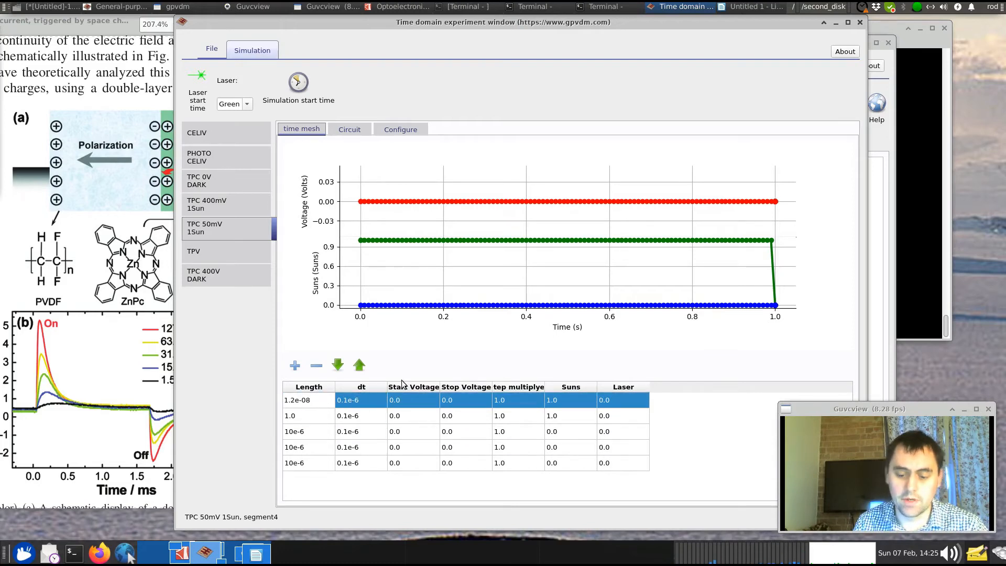
key("ctrl+a")
type("100e-")
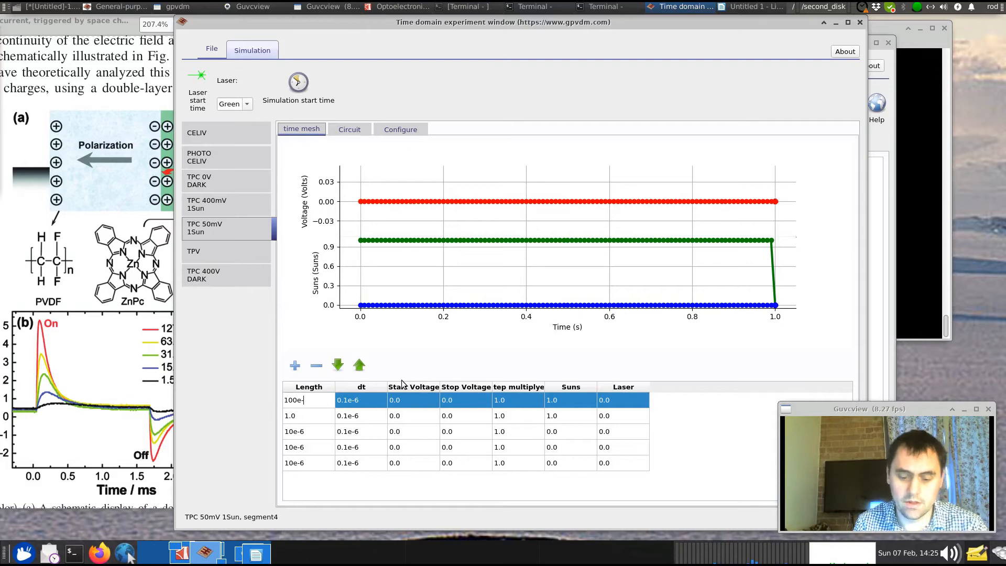
type("6")
key("Return")
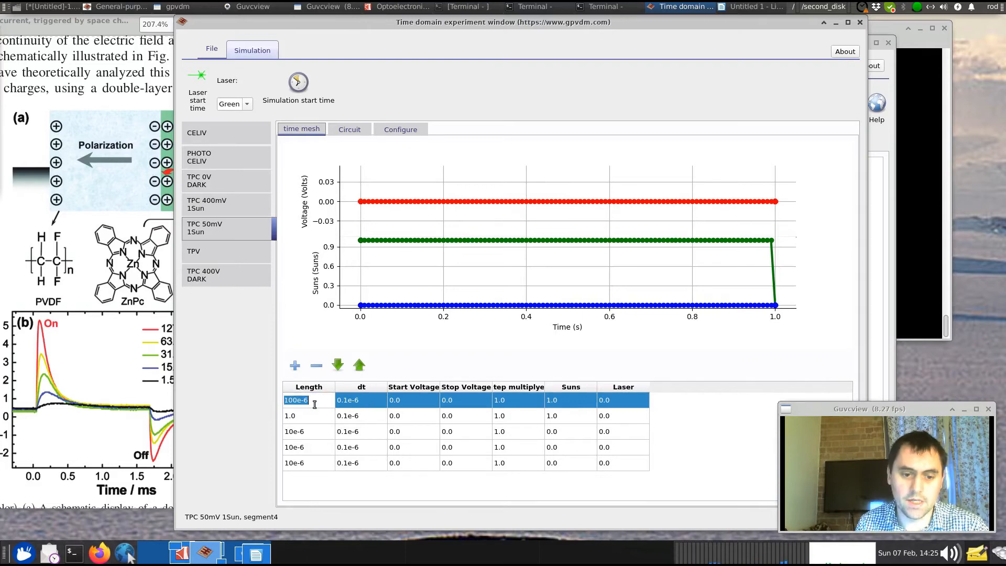
double_click(310, 419)
type("10")
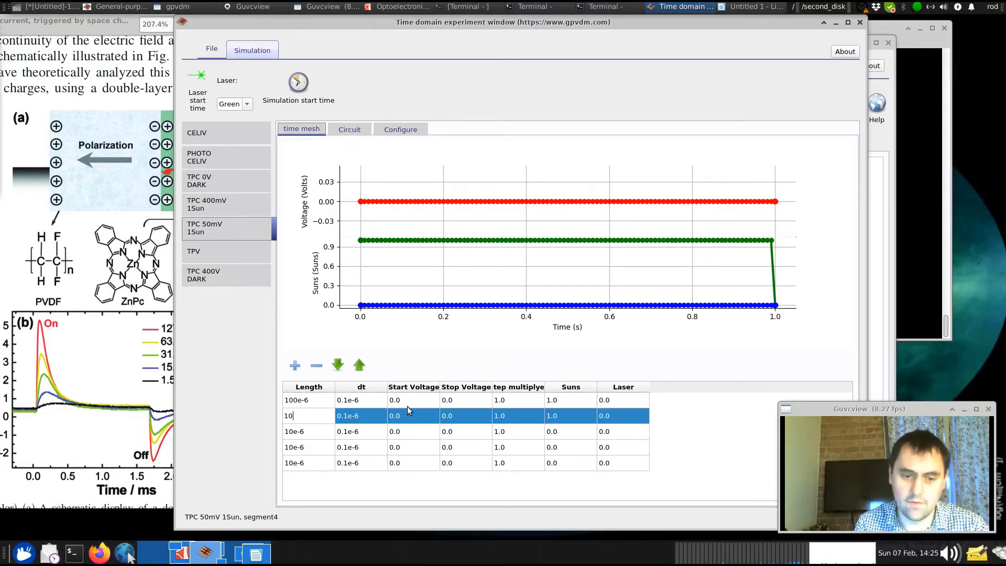
type("e-6")
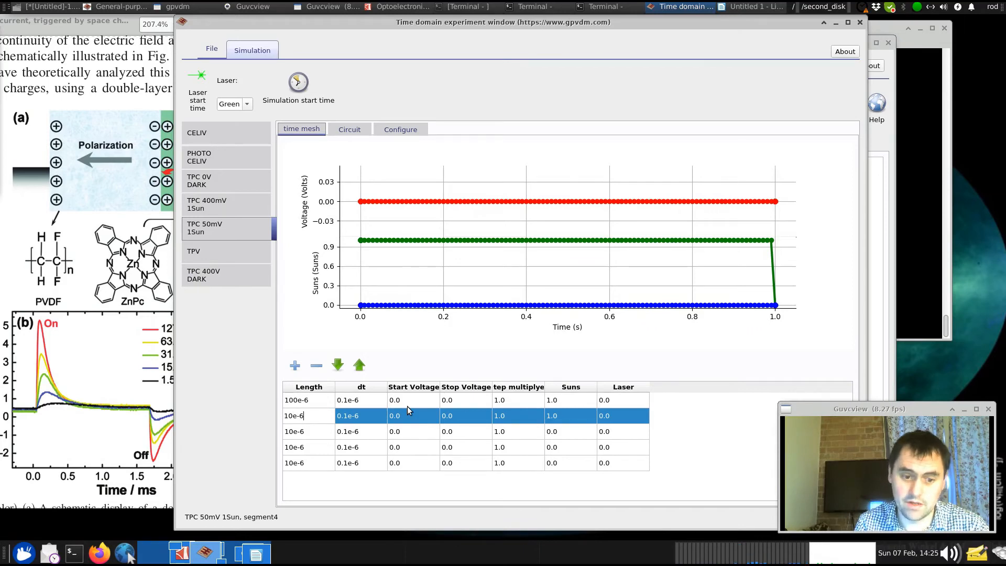
key("Return")
Copy the first segment's 100e-6 length into the third and fifth segments.
double_click(285, 401)
key("ctrl+c")
double_click(307, 430)
key("ctrl+v")
left_click(312, 419)
left_click(308, 450)
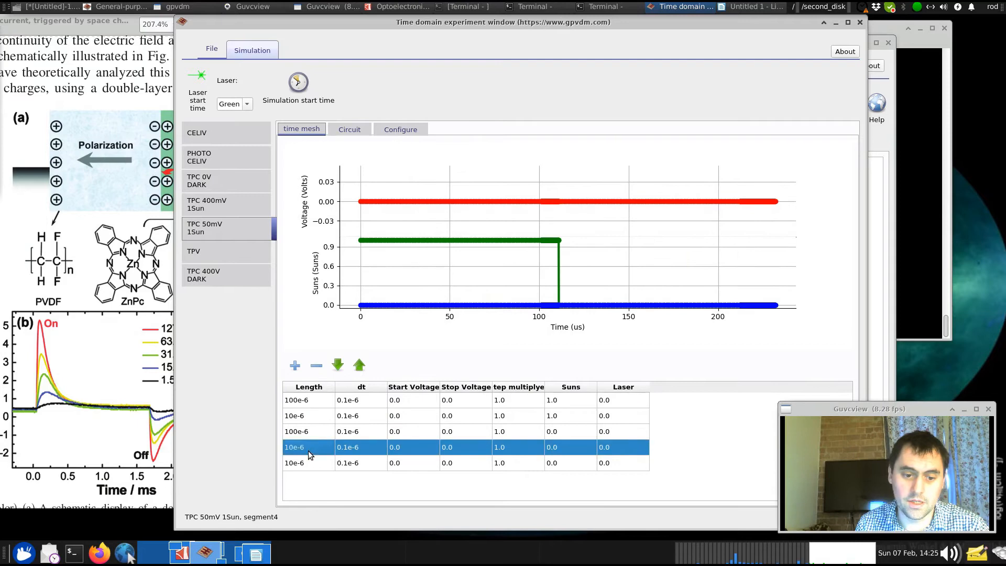
left_click(310, 435)
double_click(311, 461)
key("ctrl+v")
left_click(341, 485)
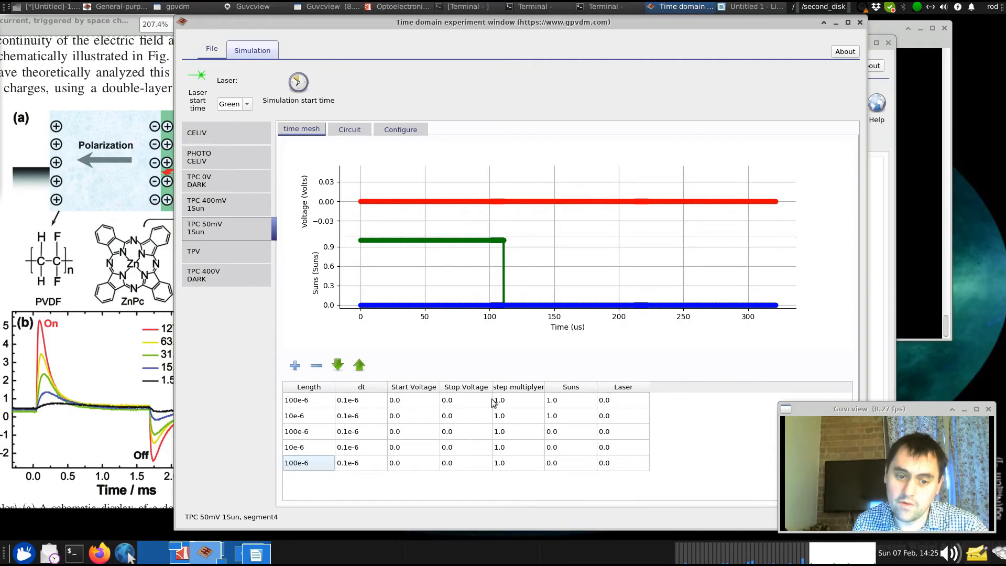
Set the first segment's dt to 0.5e-6.
double_click(345, 401)
type("0.5e-6")
key("Return")
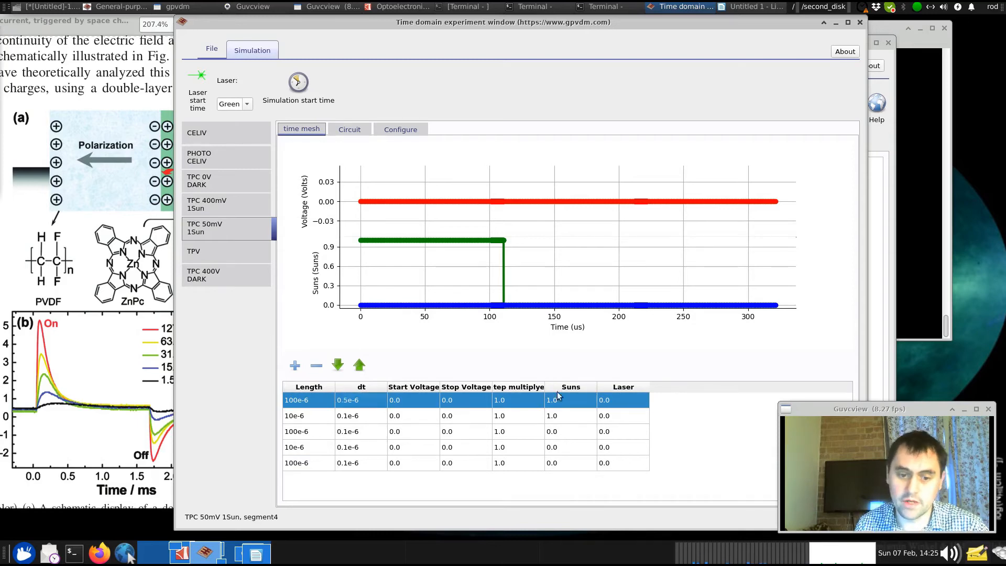
Copy the first segment's dt of 0.5e-6 into the second through fifth time mesh segments.
double_click(376, 406)
key("ctrl+c")
double_click(375, 416)
key("ctrl+v")
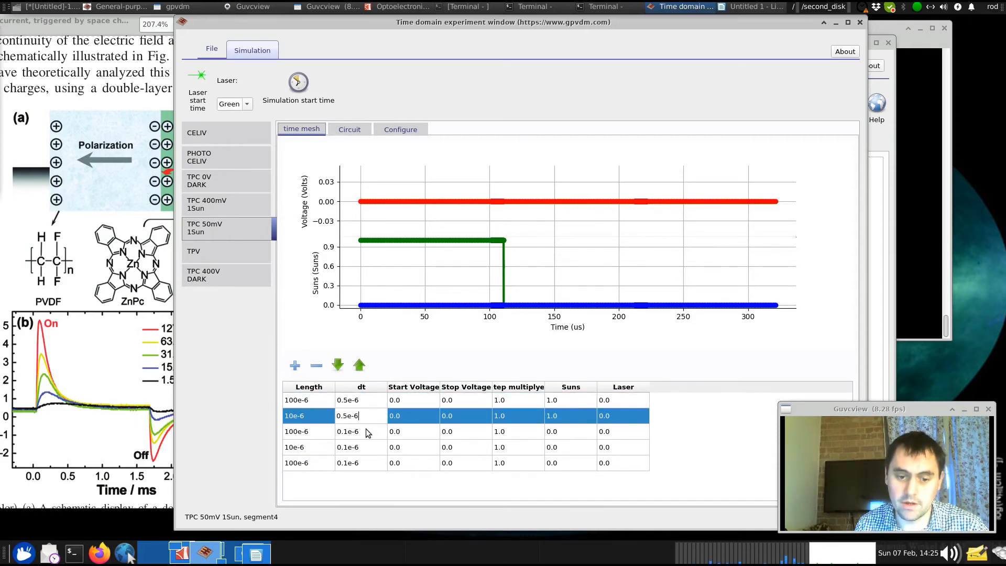
double_click(366, 430)
key("ctrl+v")
double_click(356, 450)
key("ctrl+v")
double_click(360, 462)
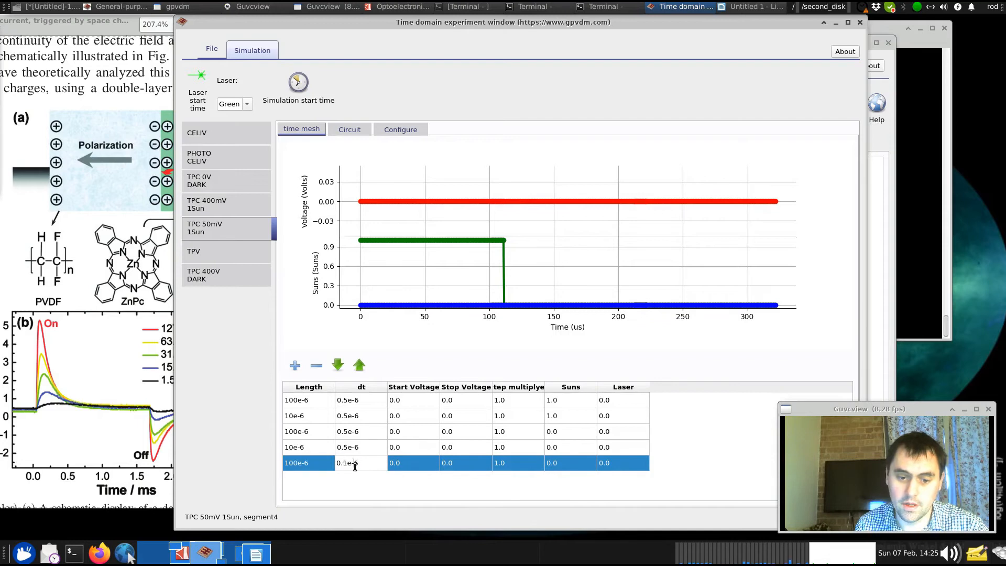
key("ctrl+v")
left_click(445, 474)
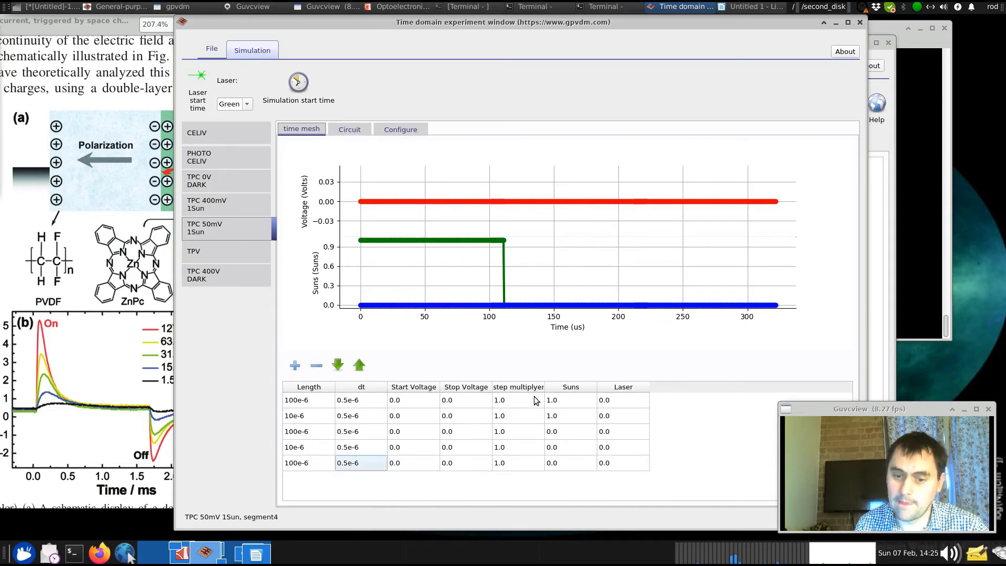
Set the Suns value to 0.0 for the first segment and 1.0 for the fourth segment.
double_click(576, 401)
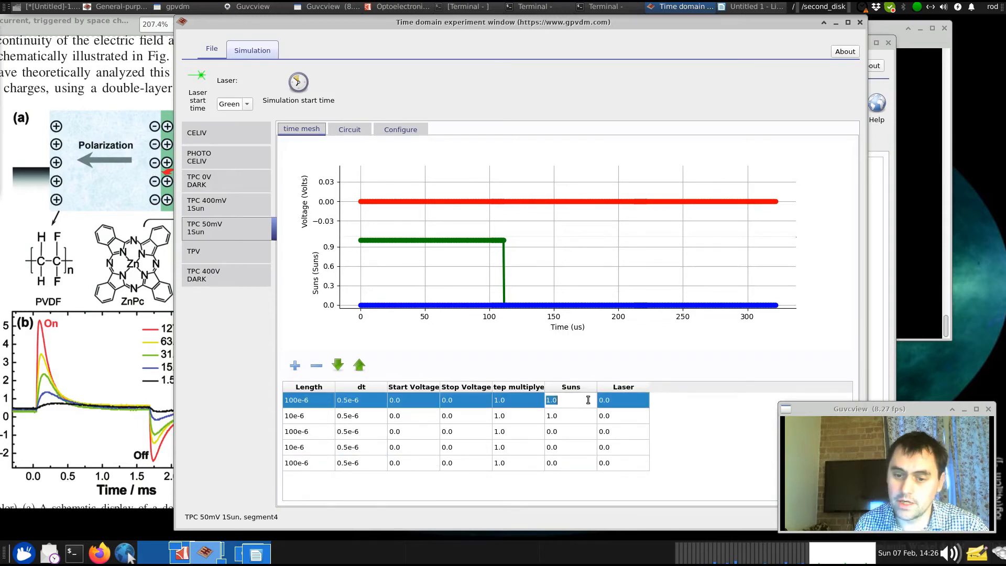
type("0.0")
key("Return")
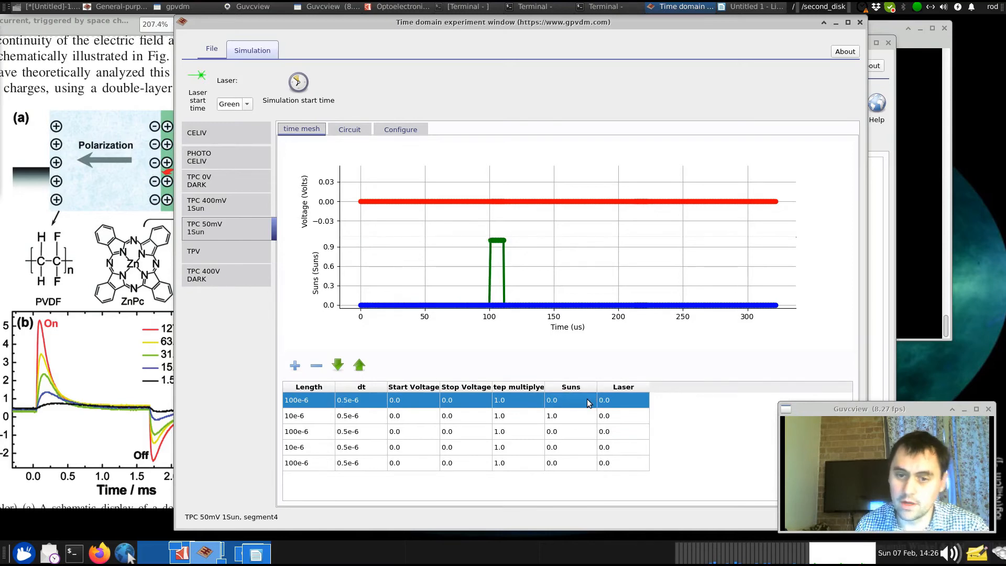
left_click(566, 415)
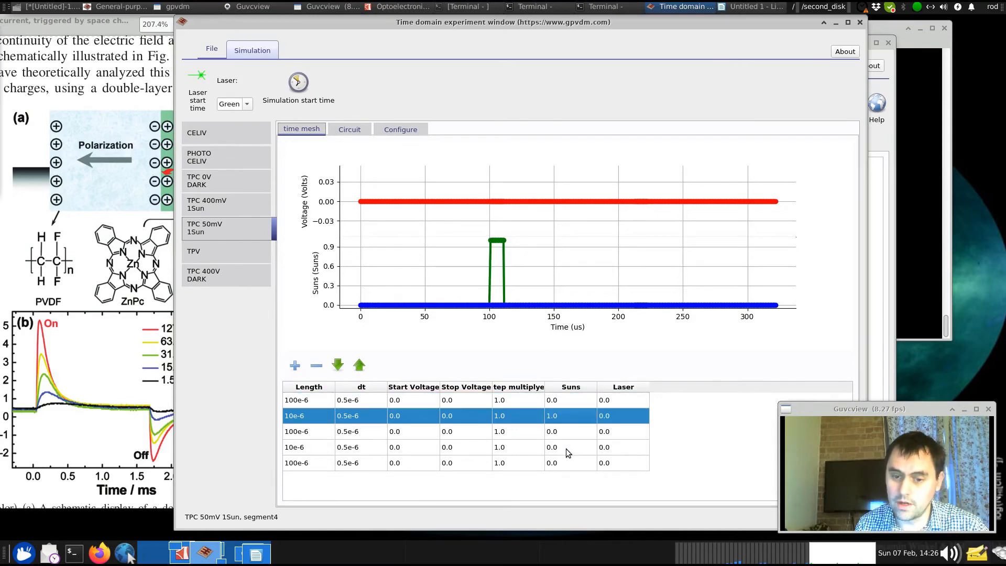
double_click(566, 448)
type("1.0")
key("Return")
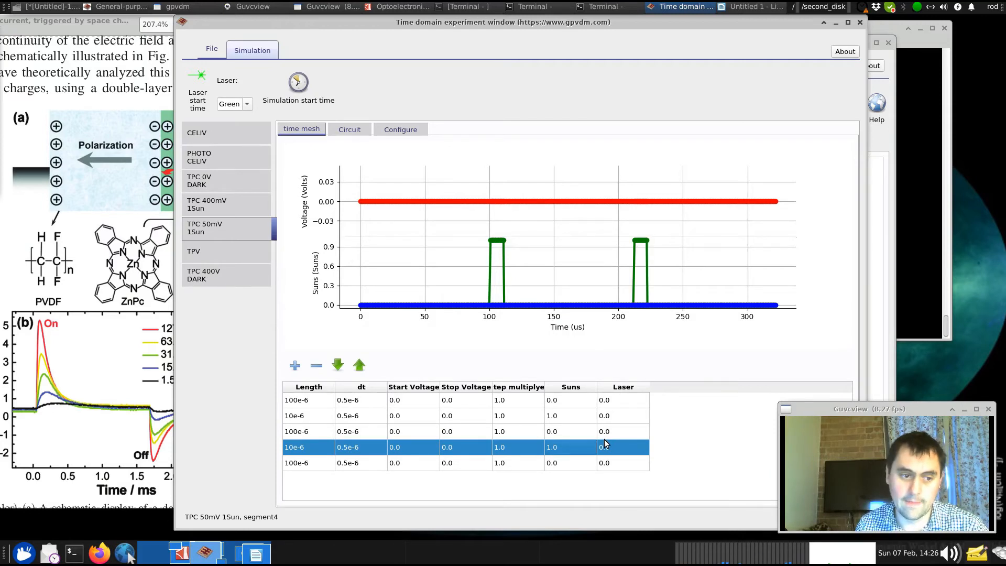
Compare the light pulse sequence in the time mesh with the paper's on/off photocurrent plot.
left_click(166, 349)
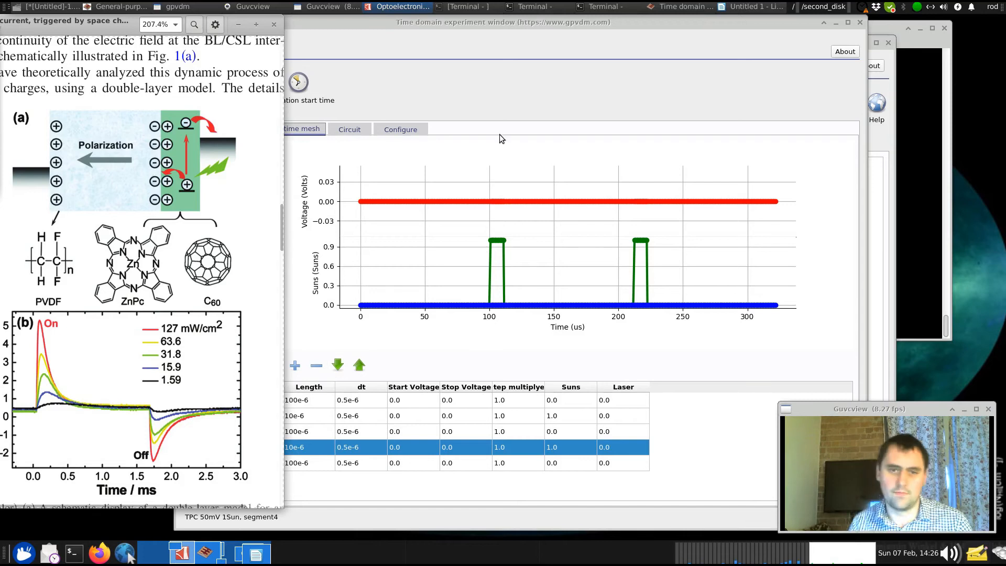
left_click(496, 95)
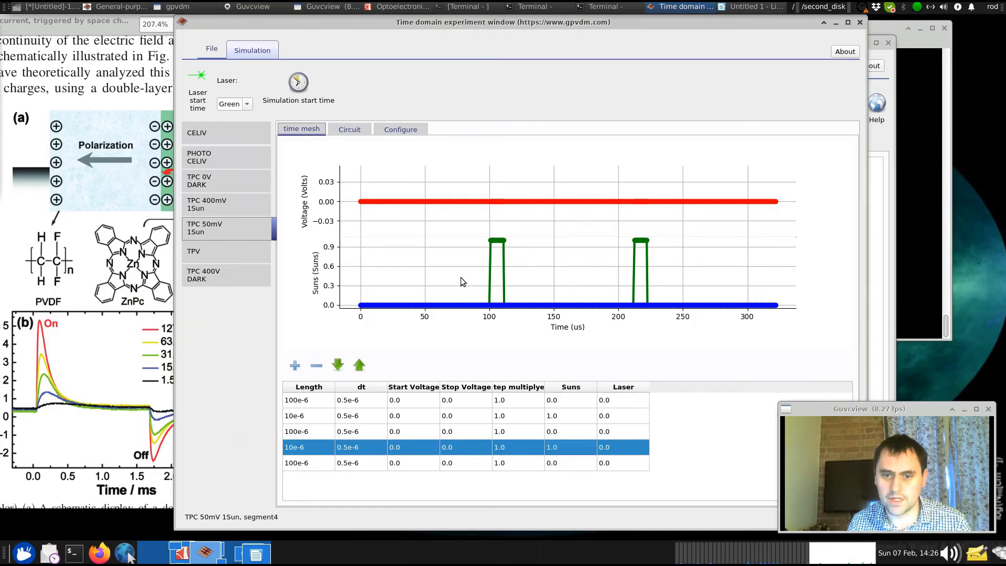
left_click(134, 352)
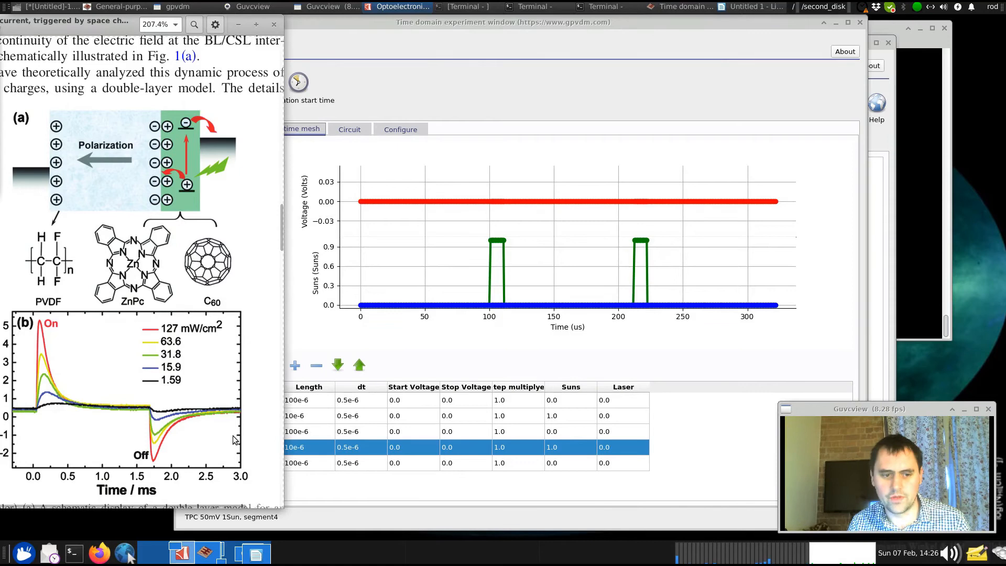
left_click_drag(616, 22, 662, 20)
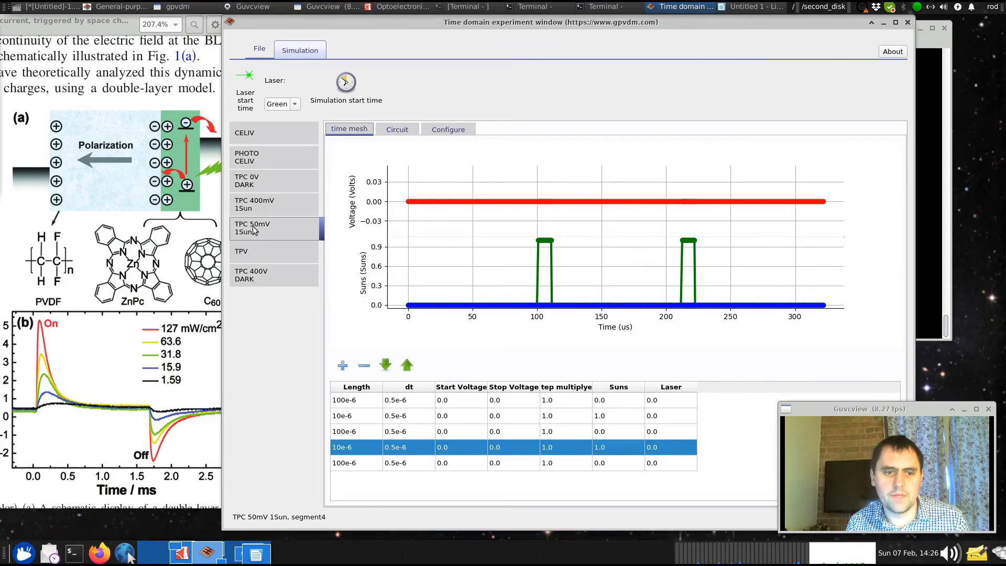
Close the time domain experiment window and select TPC 50mV 1Sun as the simulation type.
left_click(907, 22)
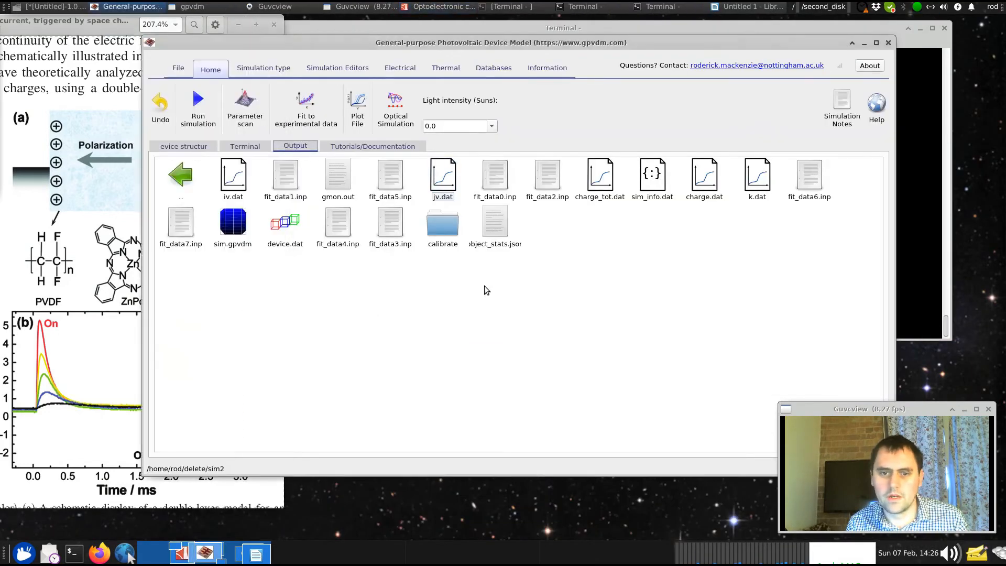
left_click(338, 68)
left_click(275, 74)
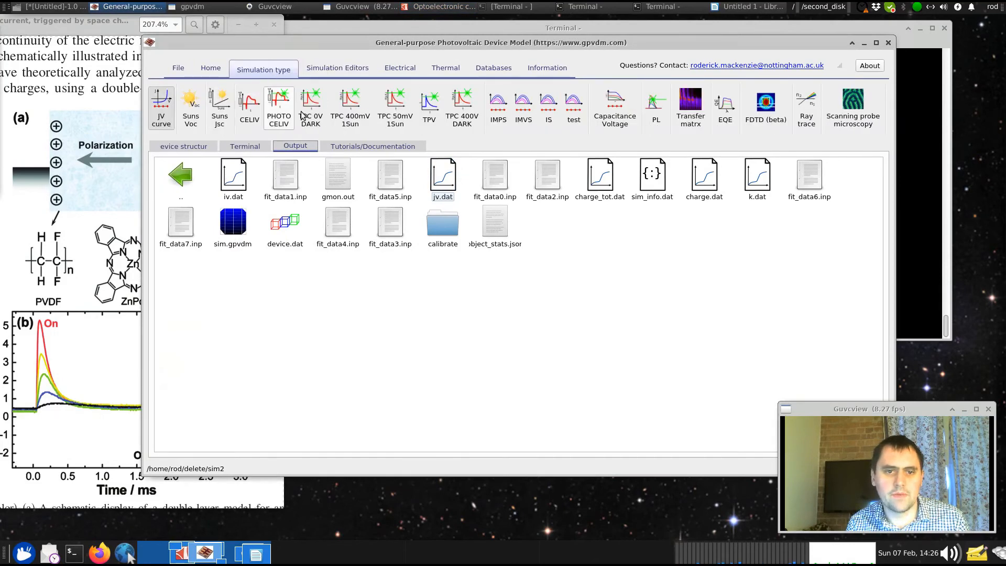
left_click(212, 69)
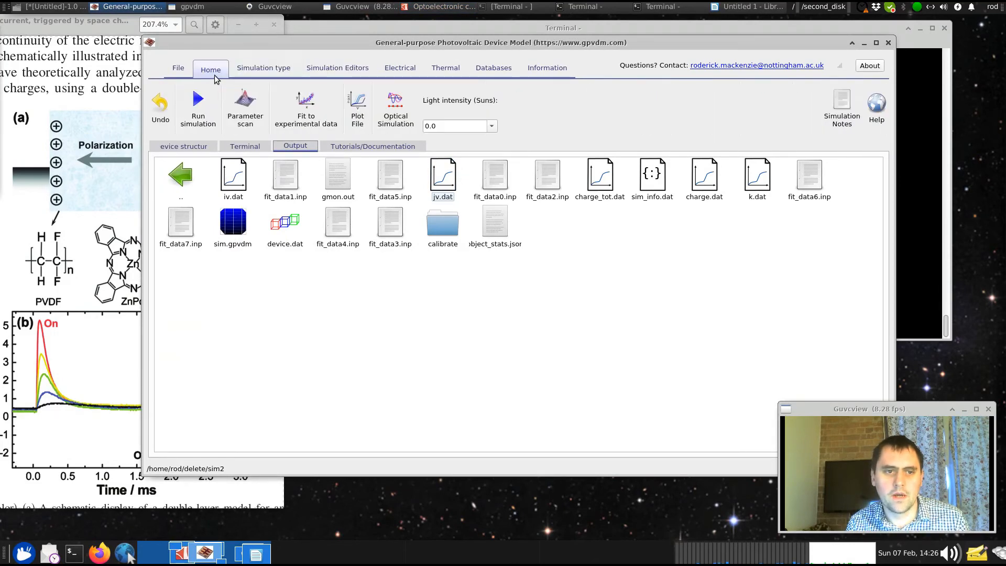
left_click(360, 68)
left_click(278, 70)
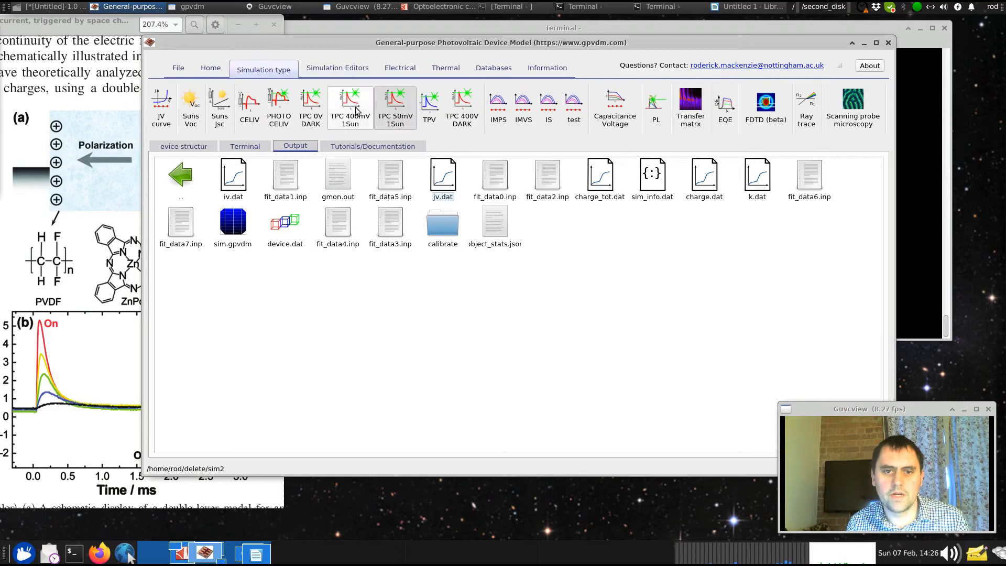
Reopen the time domain simulation editor to review the TPC 50mV 1Sun experiment, and close it.
left_click(344, 72)
left_click(255, 105)
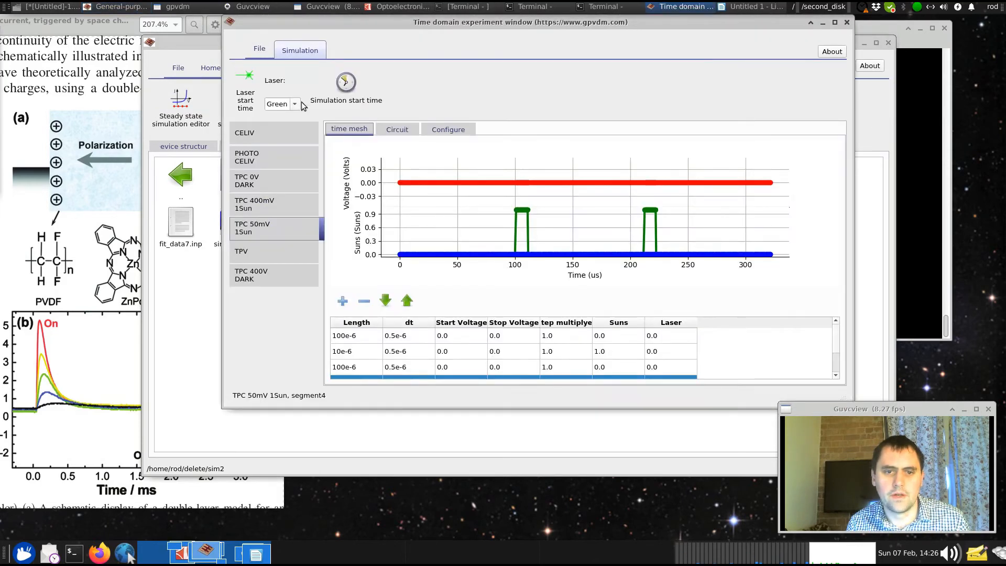
left_click(266, 51)
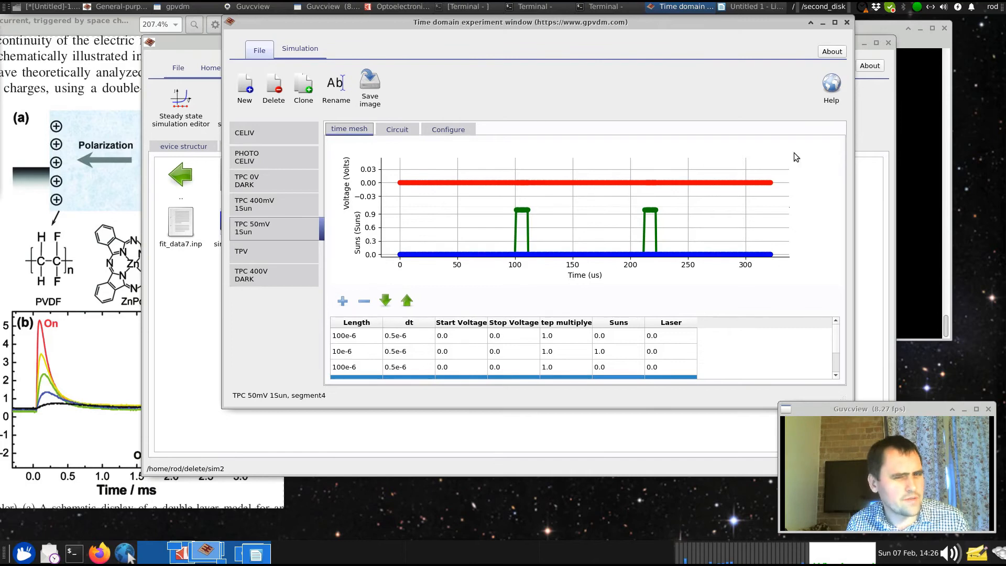
left_click(845, 23)
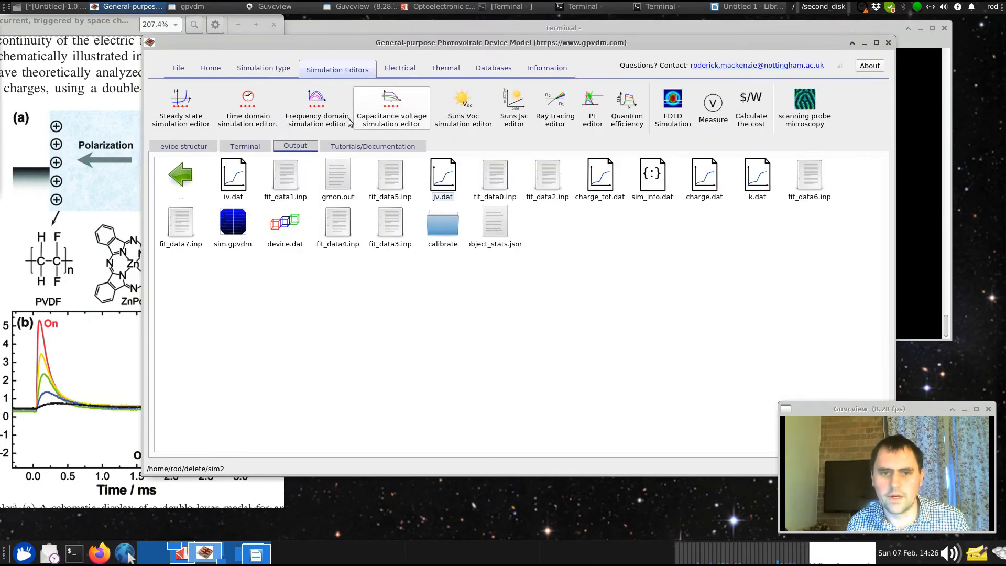
Run the TPC 50mV 1Sun simulation and inspect its log from the beginning.
left_click(211, 68)
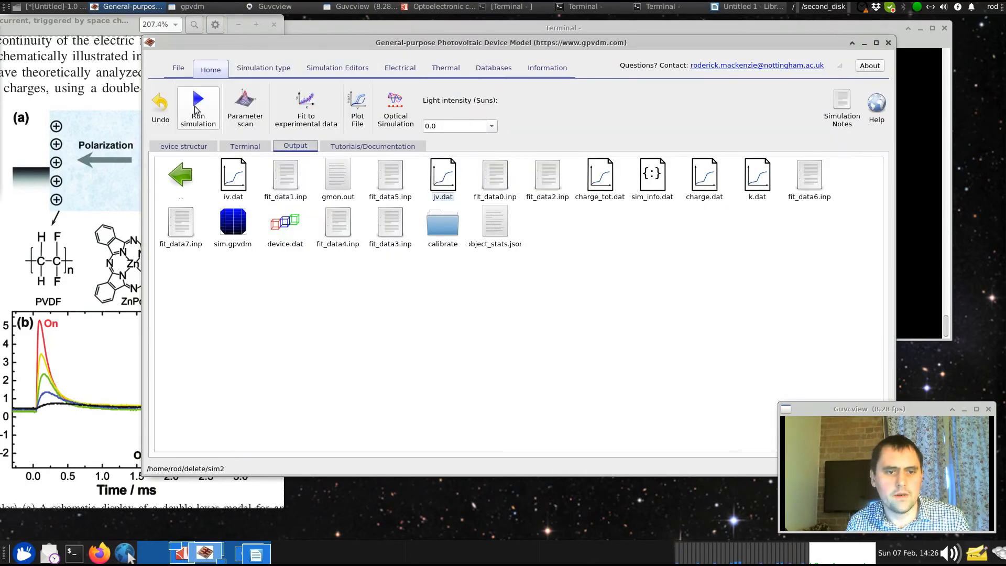
left_click(195, 108)
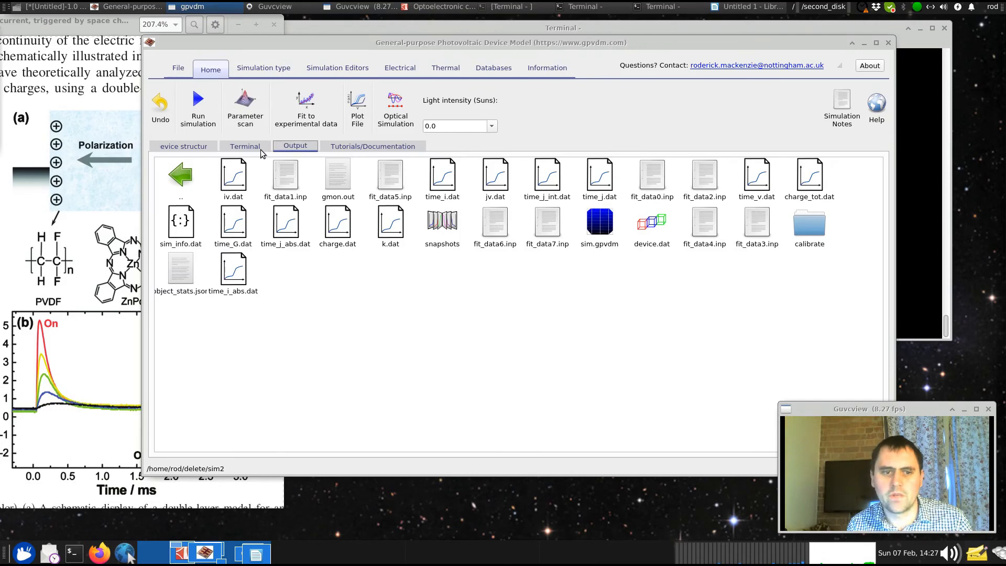
left_click(261, 149)
left_click_drag(825, 410, 66, 417)
left_click(854, 436)
left_click_drag(856, 438, 872, 293)
left_click_drag(864, 166, 801, 145)
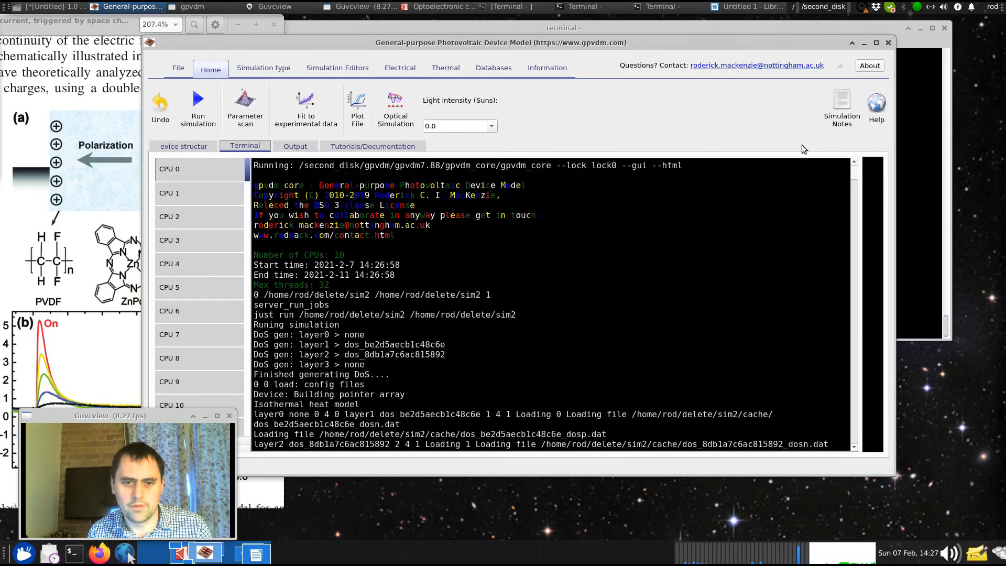
Open the time_j_int.dat and time_j.dat output files to view the simulated current transients.
left_click(301, 149)
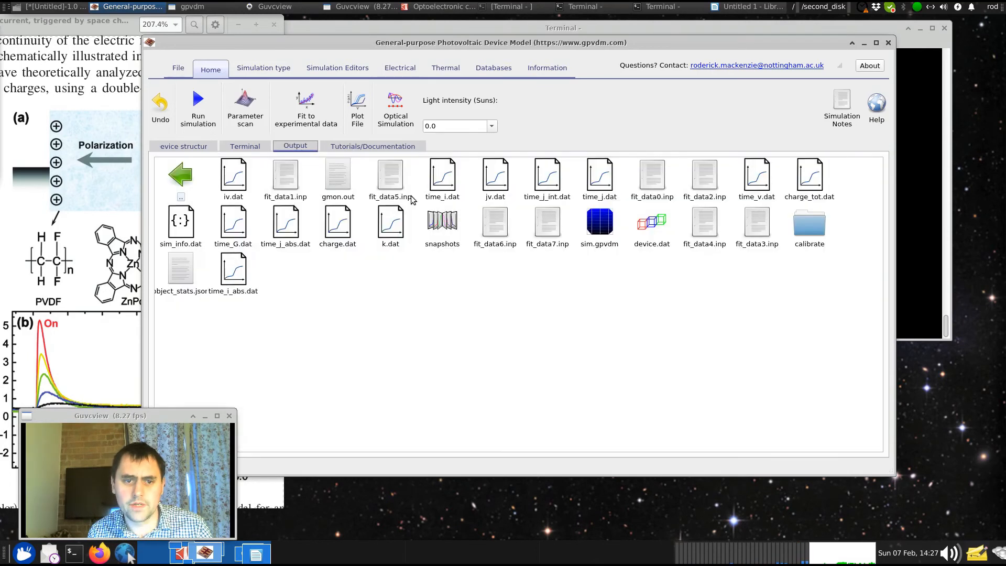
left_click(539, 177)
double_click(538, 177)
left_click(996, 257)
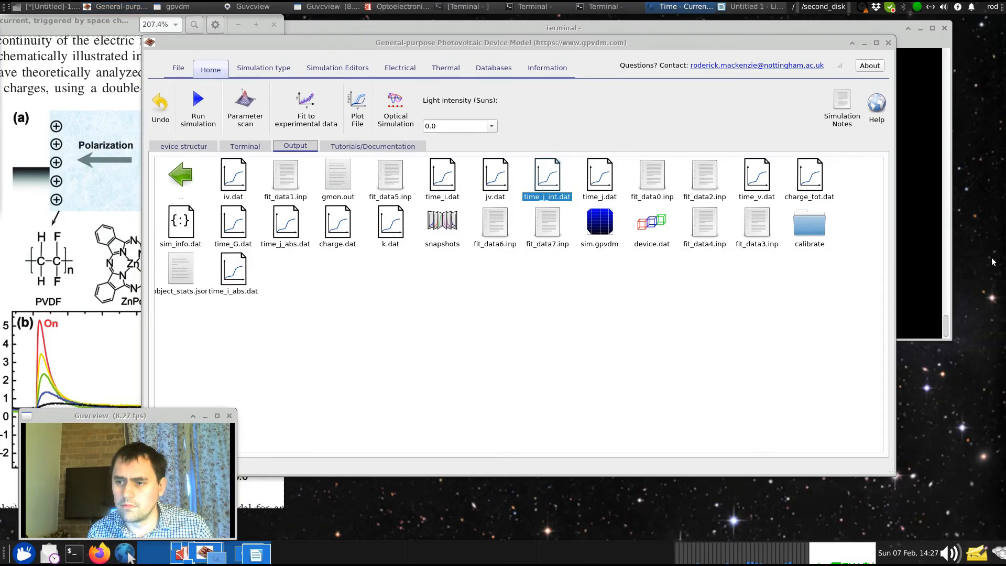
double_click(597, 178)
left_click_drag(620, 243, 292, 177)
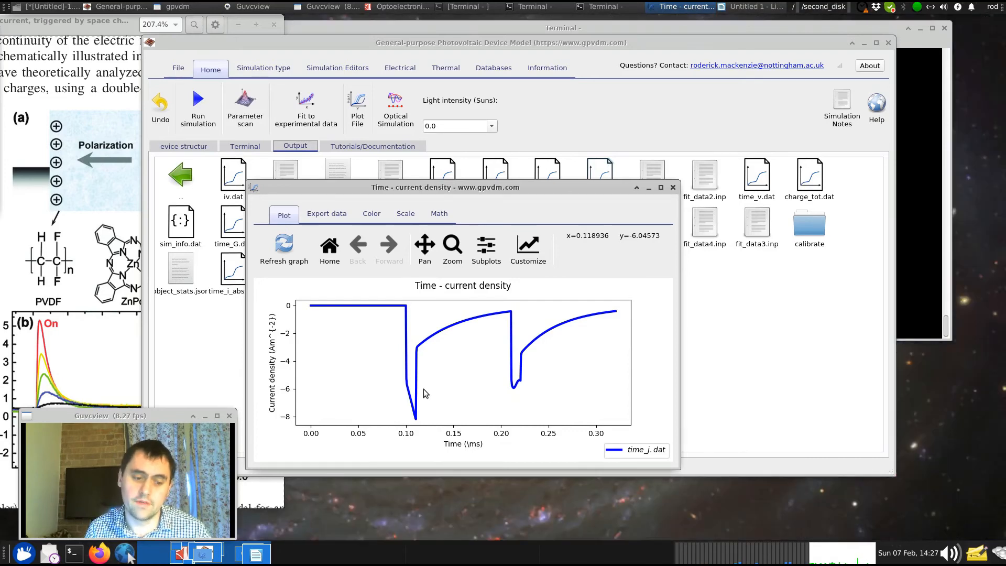
Switch to the terminal, suspend gpvdm and resume it in the background with bg, and list the current folder.
left_click(915, 171)
key("ctrl+z")
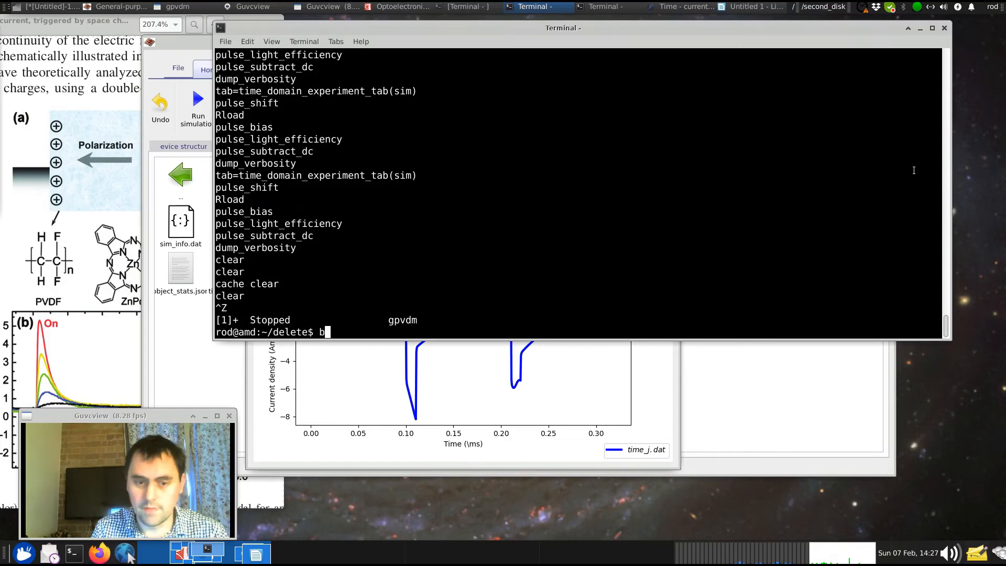
type("bg")
key("Return")
type("ls")
key("Return")
Change into the sim2 folder and list its files.
type("cd s")
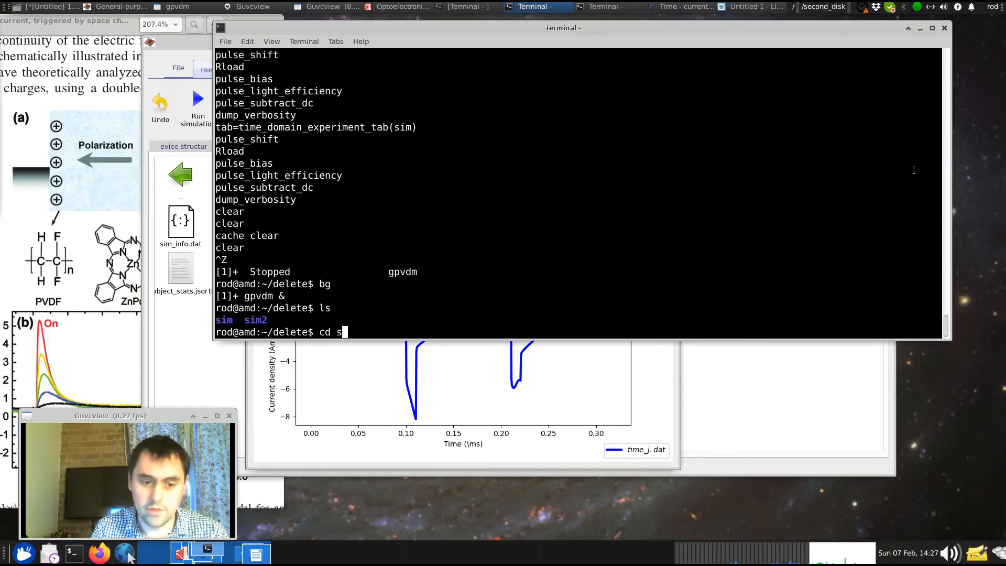
type("im2/")
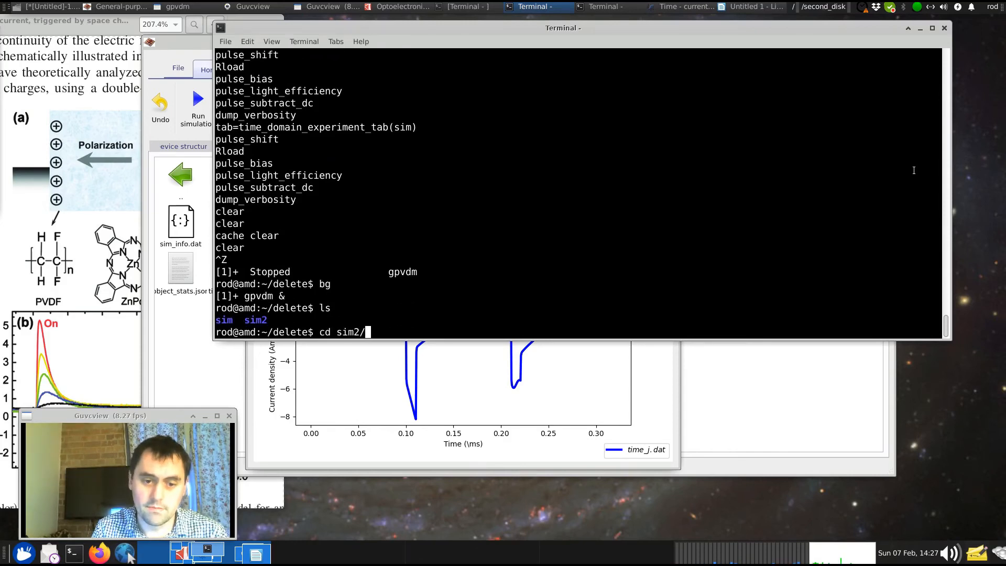
key("Return")
type("ls")
key("Return")
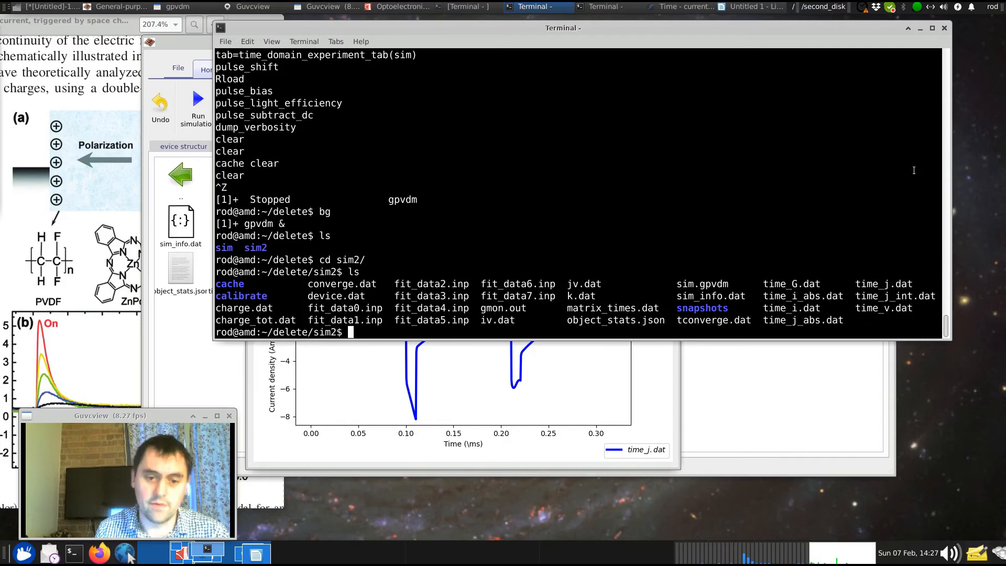
Arrange the current density plot beside the terminal and start gnuplot in the sim2 folder.
left_click(479, 385)
left_click_drag(517, 185, 272, 118)
left_click(475, 139)
left_click_drag(375, 24, 474, 28)
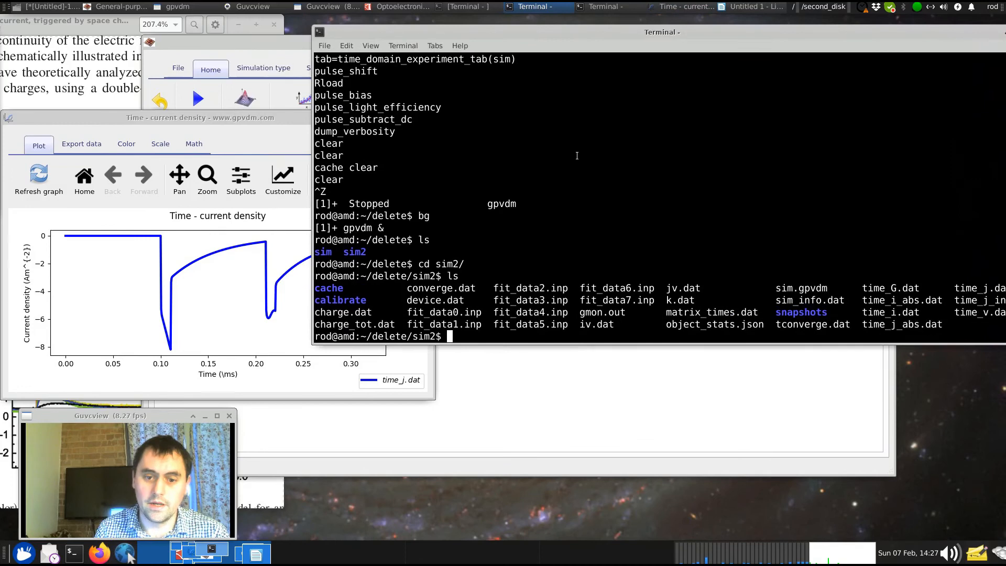
type("gnui")
key("ctrl+c")
type("gnu")
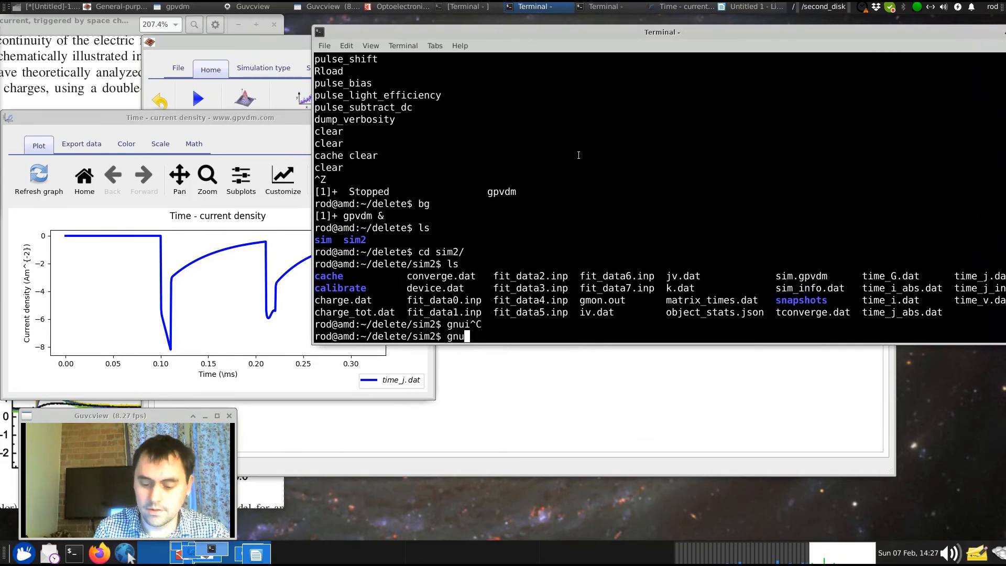
type("plot")
key("Return")
Plot 'time_j.dat' in gnuplot using ($1):(-$2) with lp, and place the graph beside the current density plot.
type("plot '")
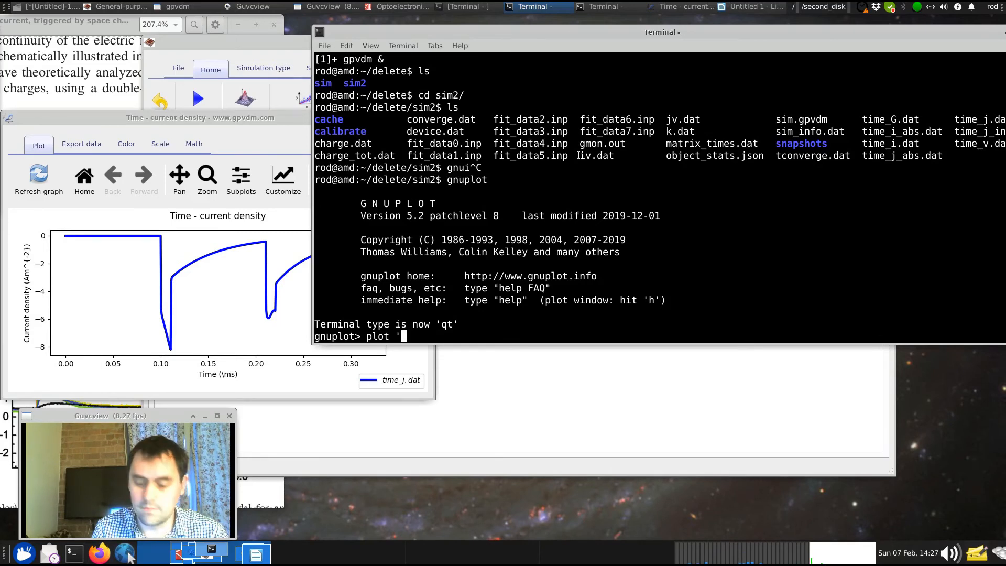
type("time_j")
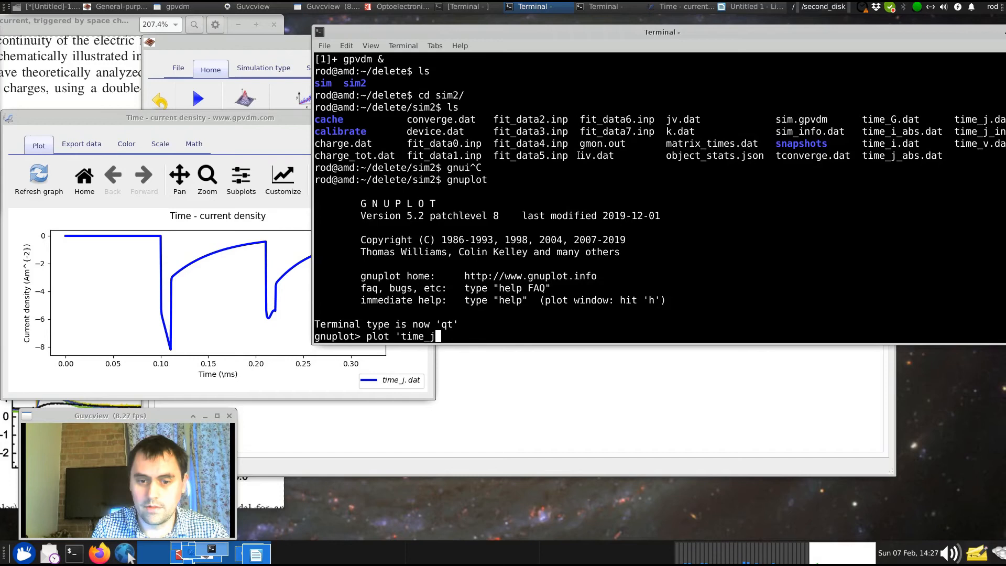
key("Tab")
key("Tab")
type(".")
key("Tab")
type("using ()")
key("Left")
type("$1")
key("Right")
type(":()D$")
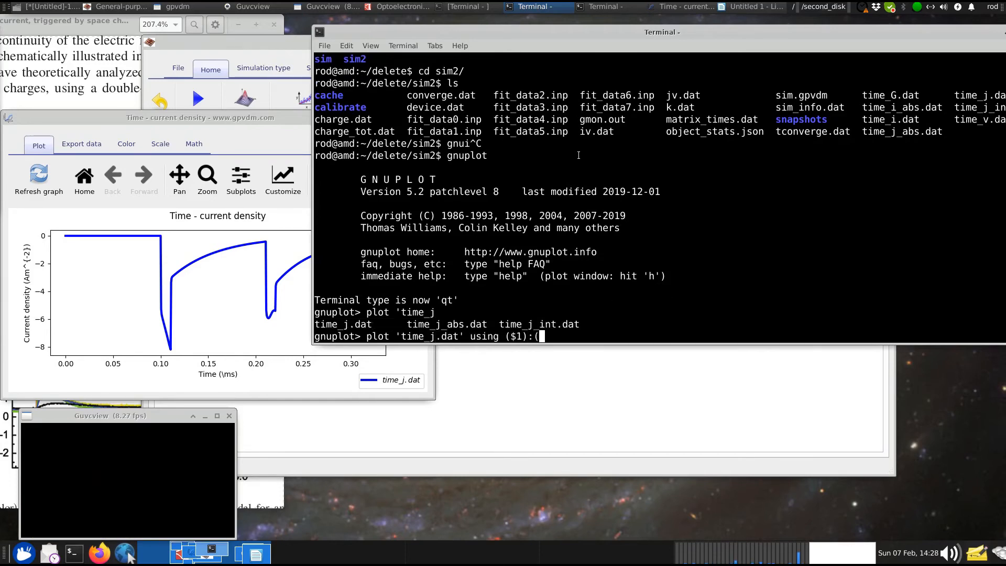
key("BackSpace")
key("BackSpace")
key("Left")
type("$")
key("Left")
type("-")
key("Right")
key("Right")
key("Right")
type("with lp")
key("Return")
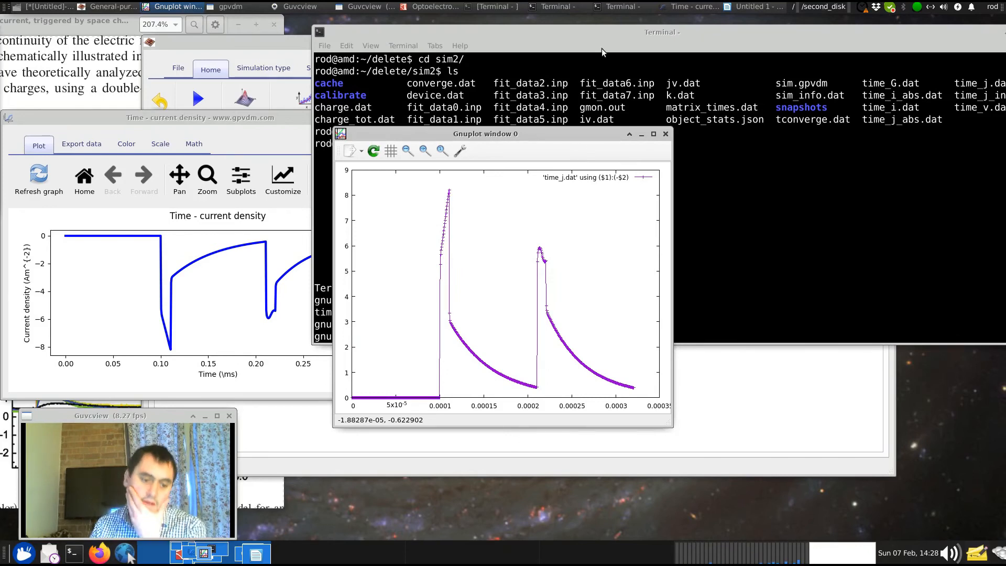
left_click_drag(561, 131, 539, 136)
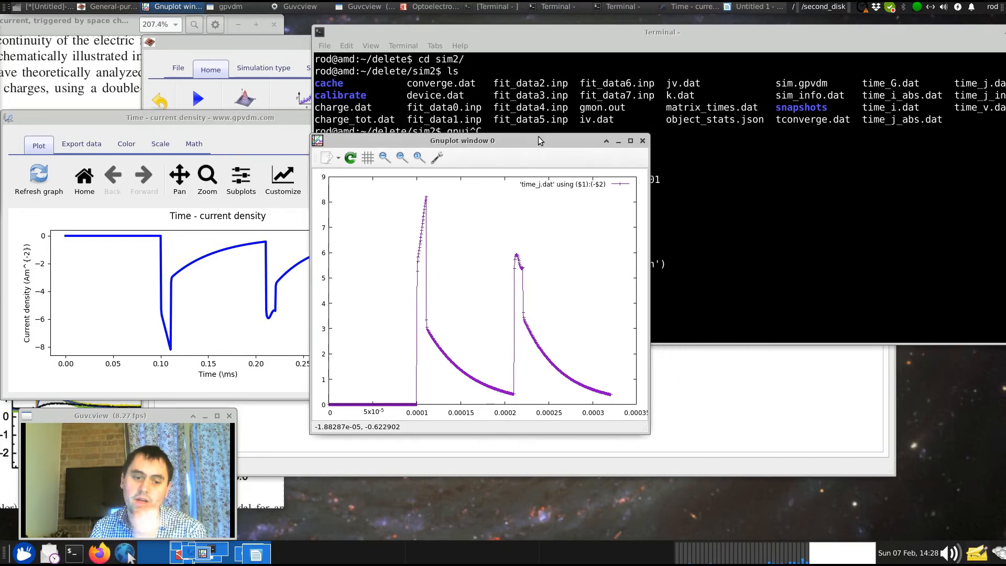
Close the current density plot and move the gnuplot graph clear of the gpvdm main window.
left_click(247, 120)
left_click(428, 118)
left_click_drag(436, 139, 586, 229)
left_click_drag(254, 54, 224, 53)
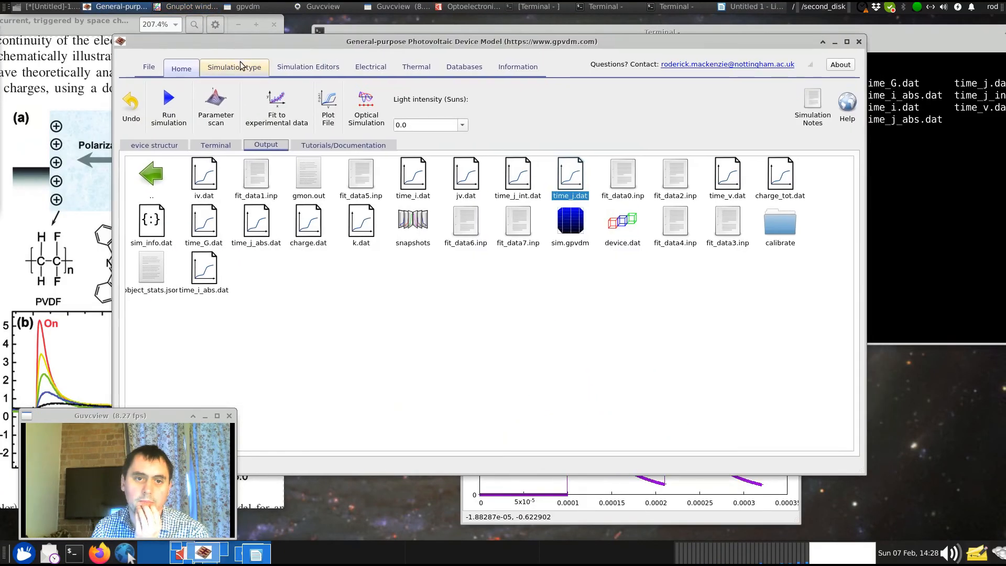
Open the electrical mesh editor and add two mesh layers below the existing one.
left_click(309, 68)
left_click(354, 71)
left_click(178, 102)
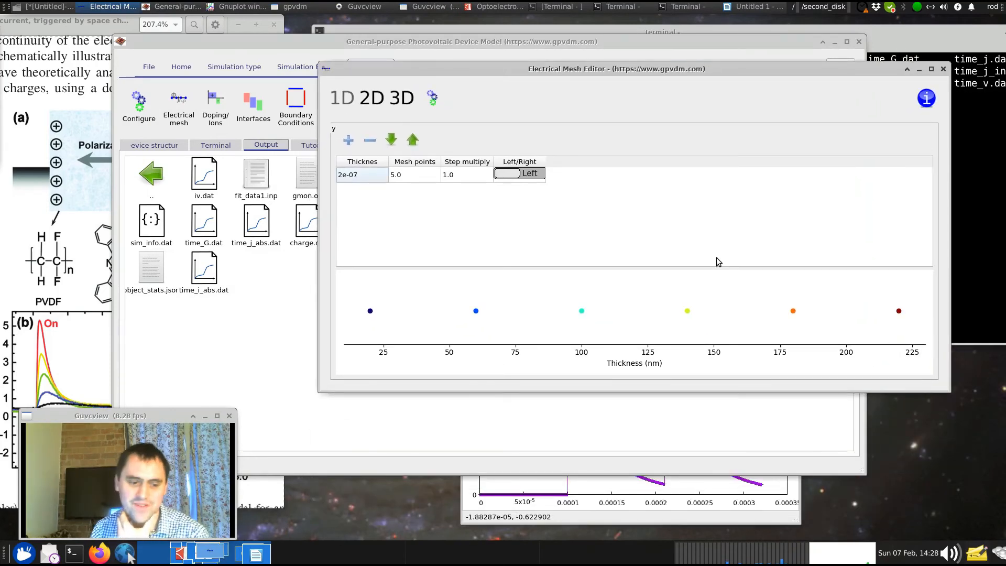
left_click(380, 176)
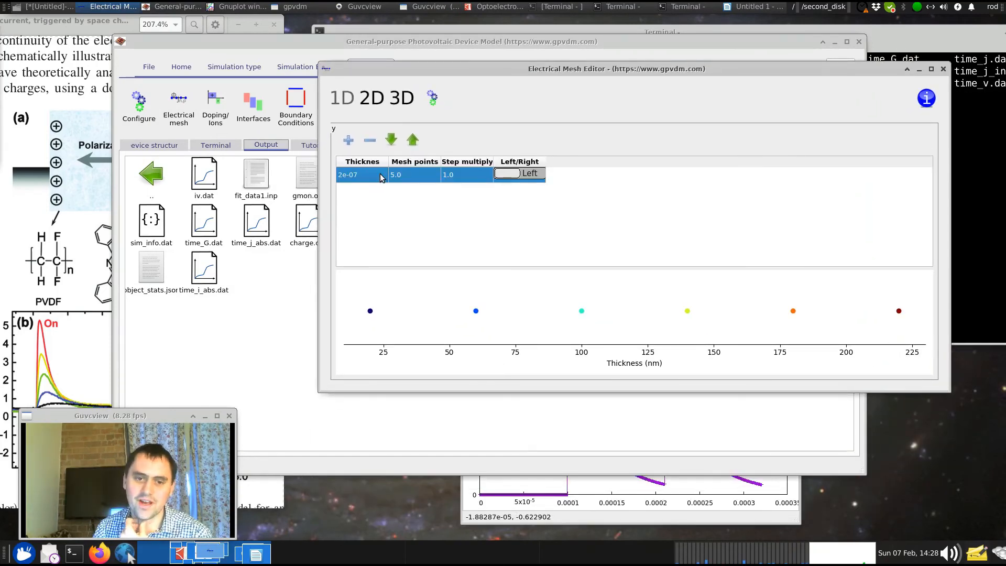
left_click(347, 140)
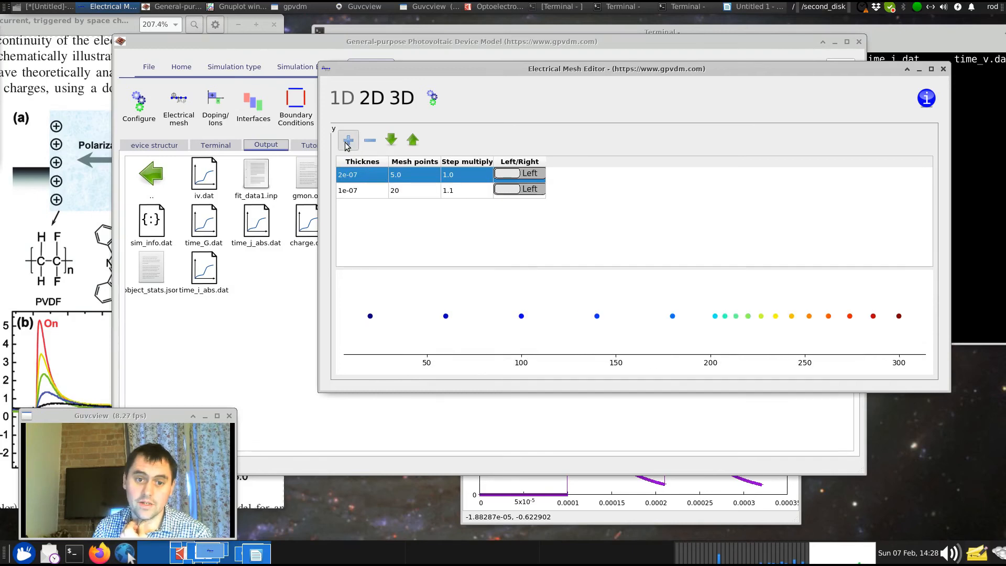
left_click(348, 141)
Copy the Insulator layer's thickness from the layer editor and close that editor.
left_click(151, 147)
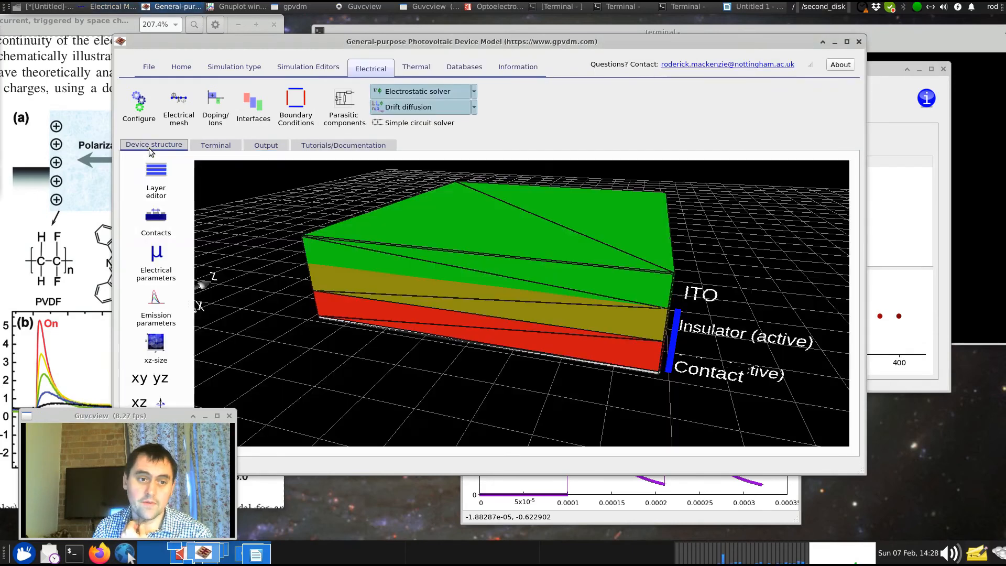
left_click(157, 186)
double_click(504, 354)
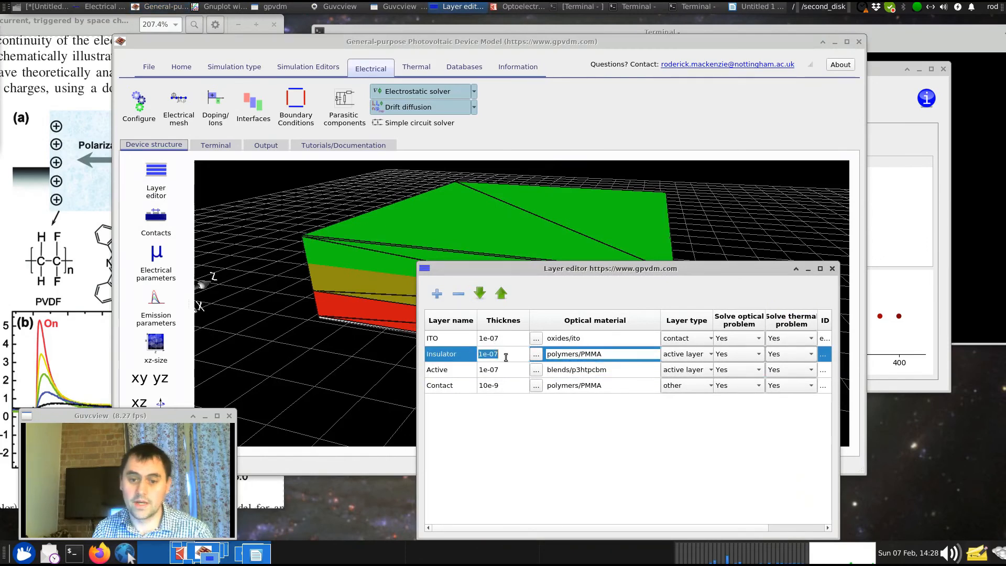
left_click(832, 269)
Switch to the terminal and start octave in a new tab.
left_click(968, 229)
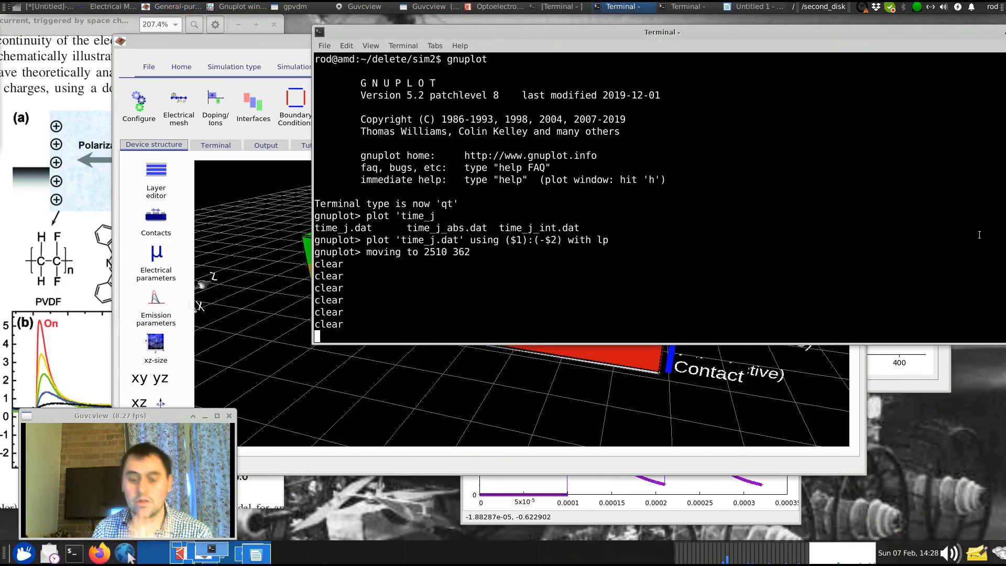
key("ctrl+shift+t")
type("octave")
key("Return")
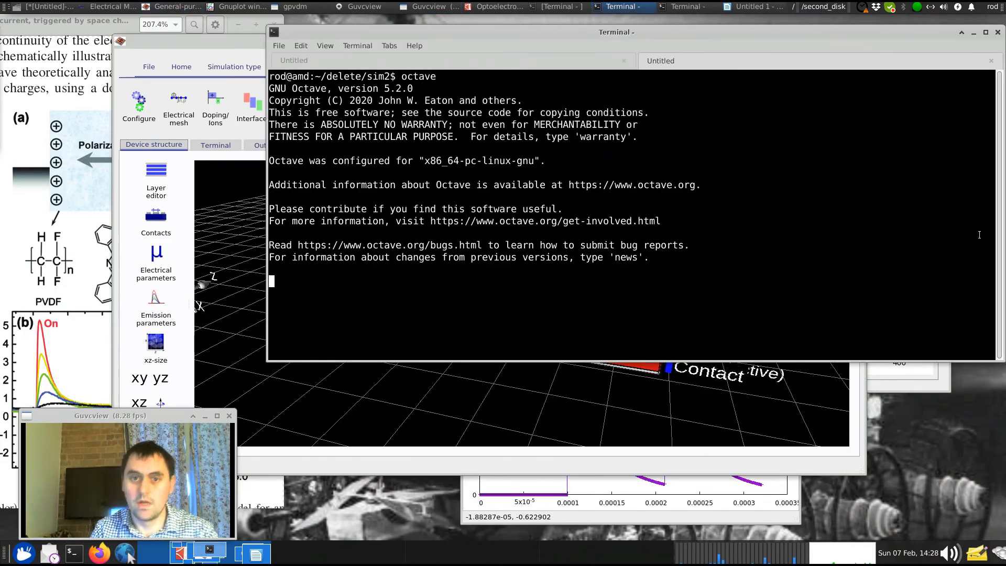
Calculate 1e-07-5e-9 in Octave using the copied insulator thickness.
right_click(873, 148)
left_click(893, 209)
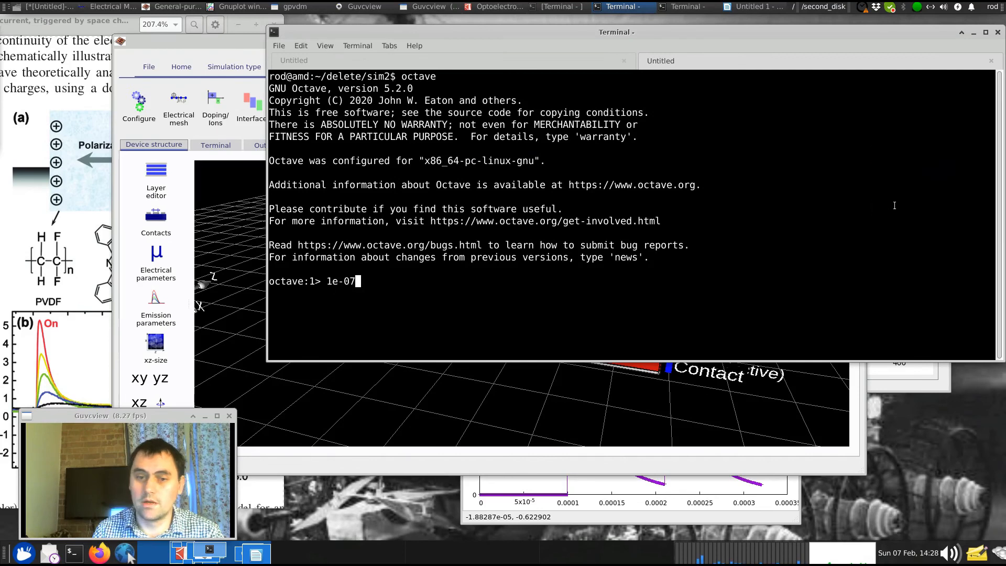
type("-5e")
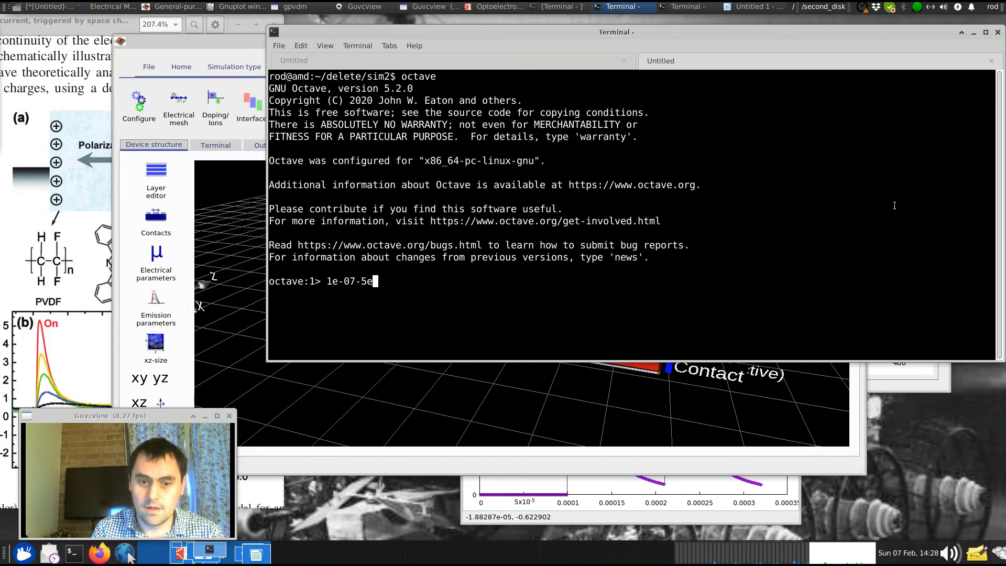
type("-9")
key("Return")
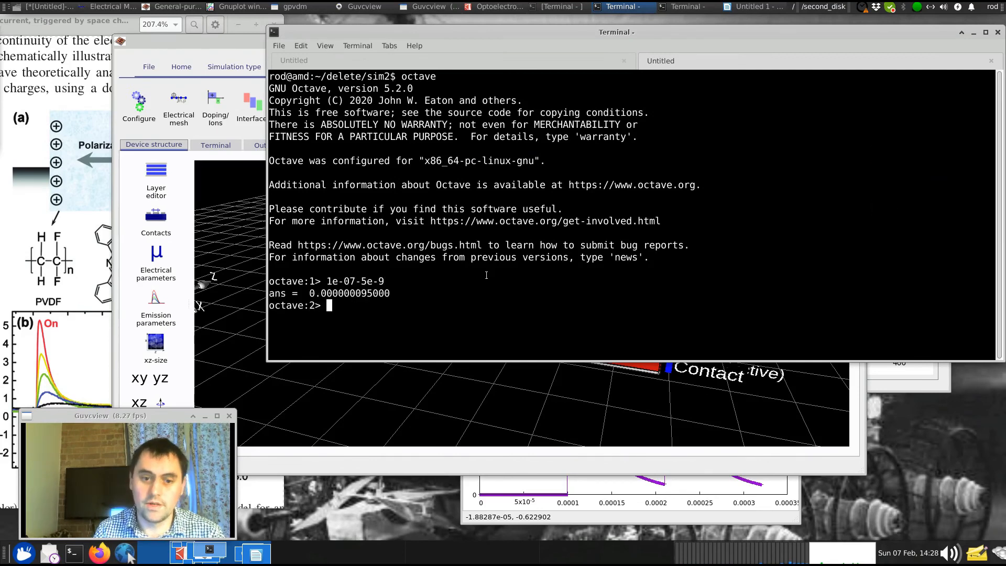
Copy the Octave result and set the thickness of the first and third mesh layers to 0.000000095000.
double_click(351, 292)
right_click(351, 291)
left_click(367, 321)
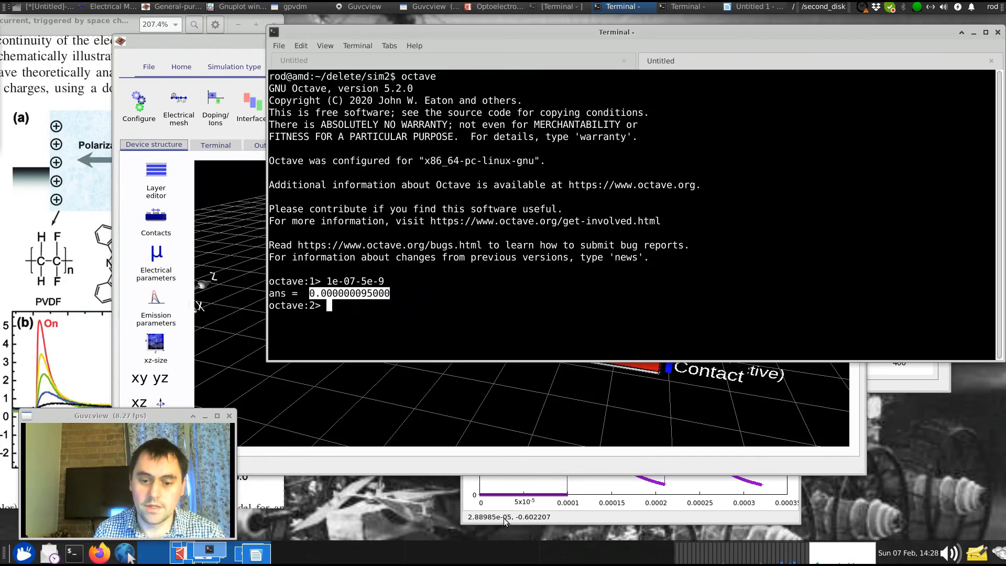
right_click(362, 267)
left_click(387, 300)
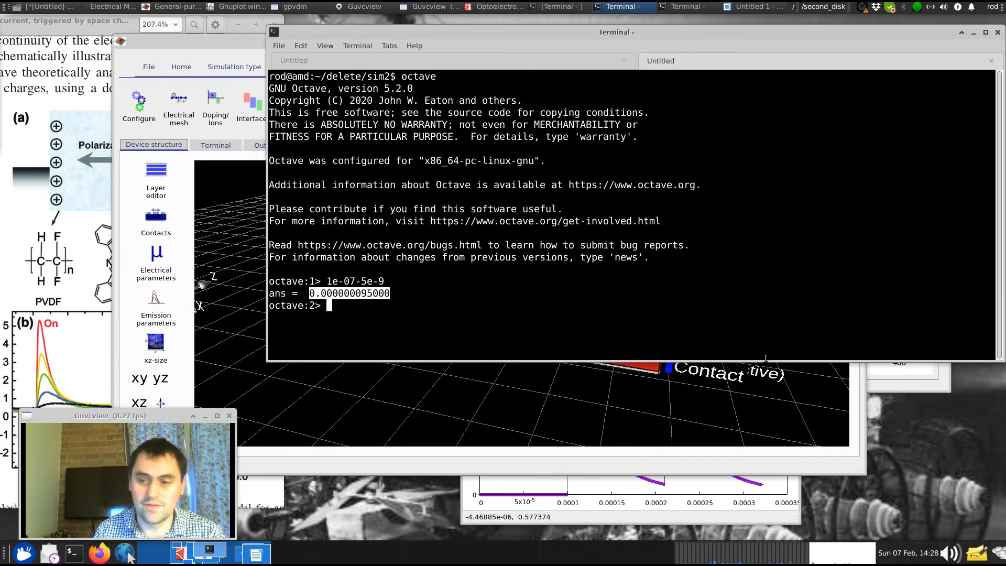
left_click(921, 385)
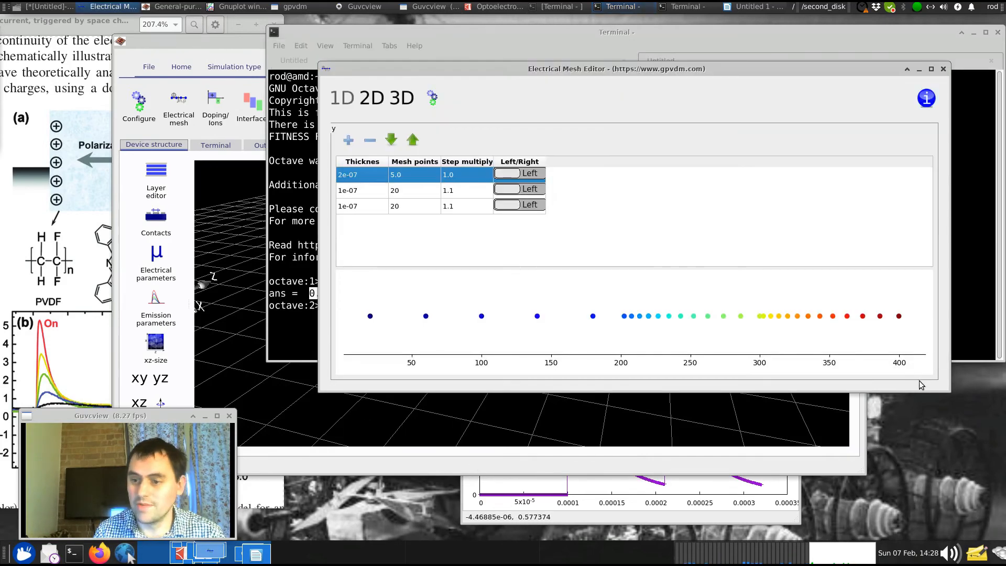
double_click(365, 177)
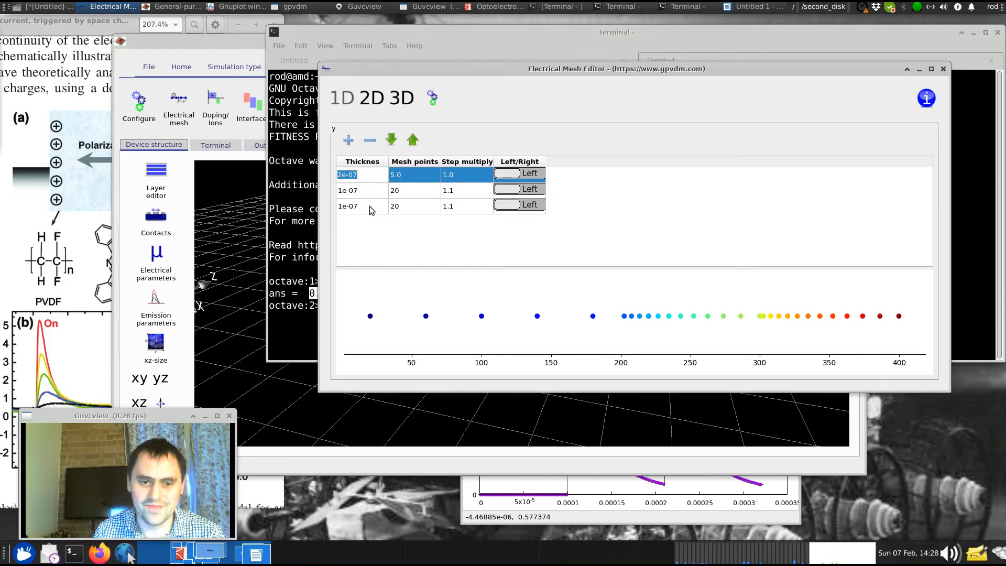
key("ctrl+v")
double_click(369, 206)
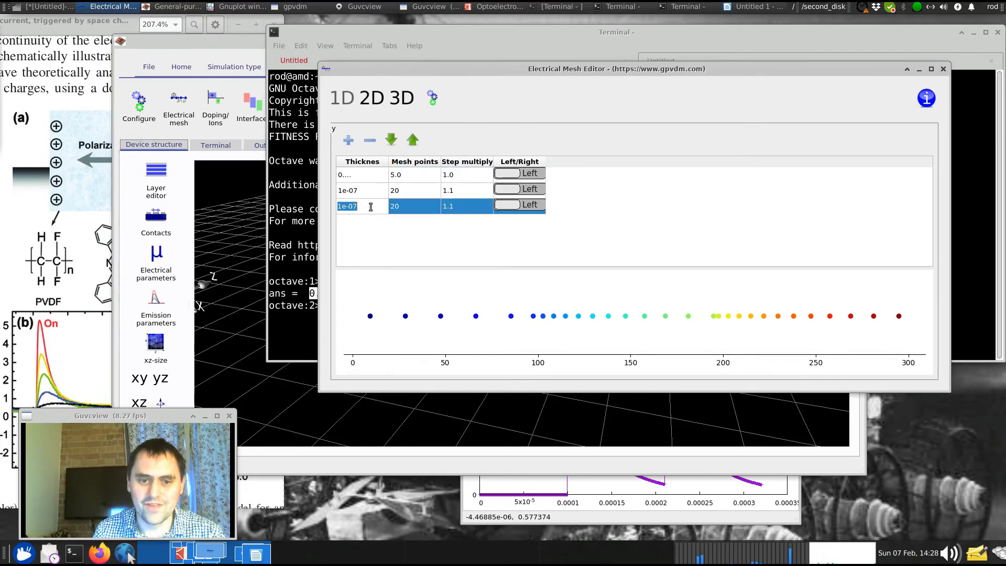
key("ctrl+v")
key("Return")
Widen the thickness column of the mesh table and set the second layer's thickness to 10e-9.
left_click_drag(388, 162, 435, 162)
double_click(393, 190)
type("10e-9")
key("Return")
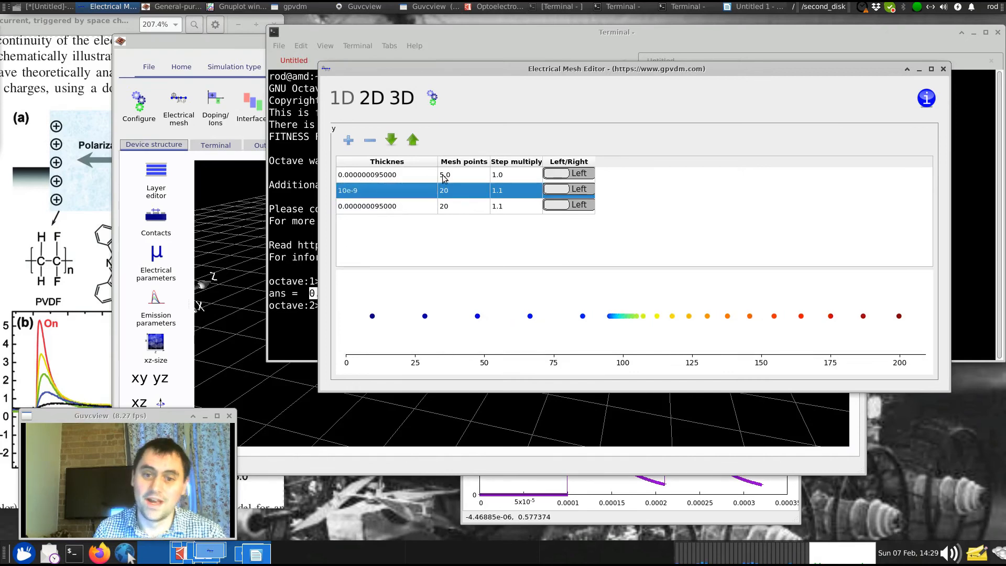
Set the mesh points of the three layers to 10, 5 and 10 in order.
double_click(489, 176)
type("10")
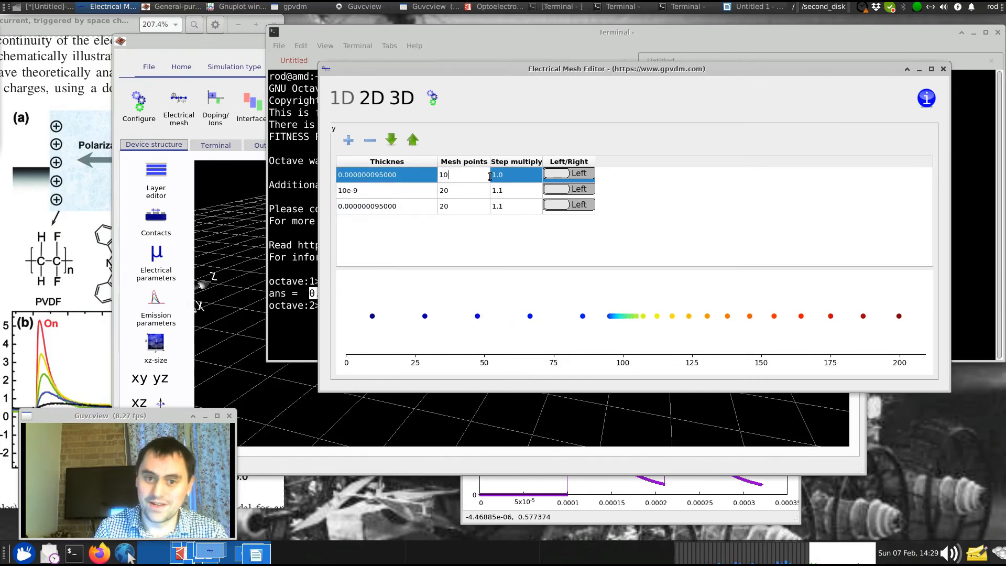
key("Return")
double_click(477, 187)
type("5")
key("Return")
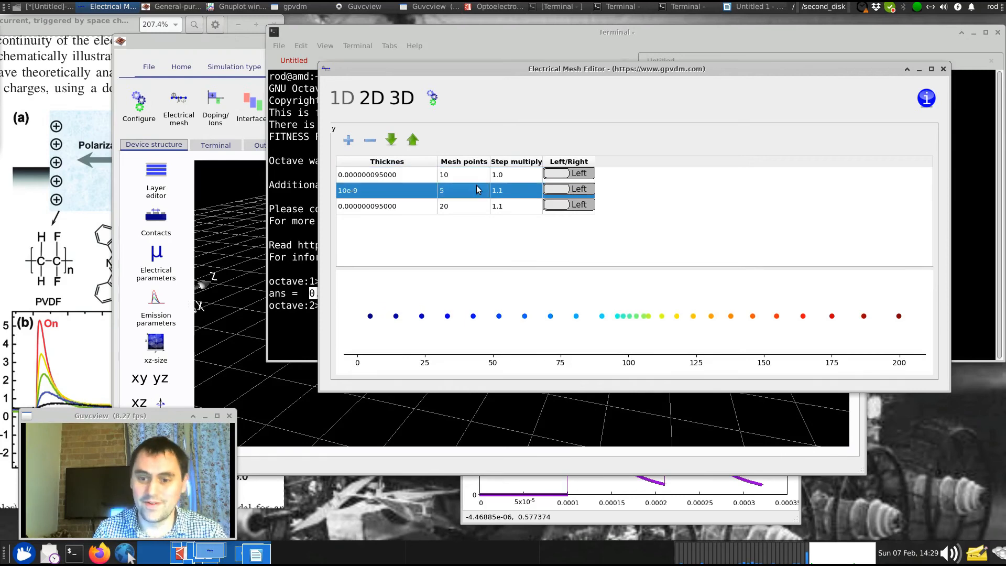
double_click(461, 207)
type("10")
key("Return")
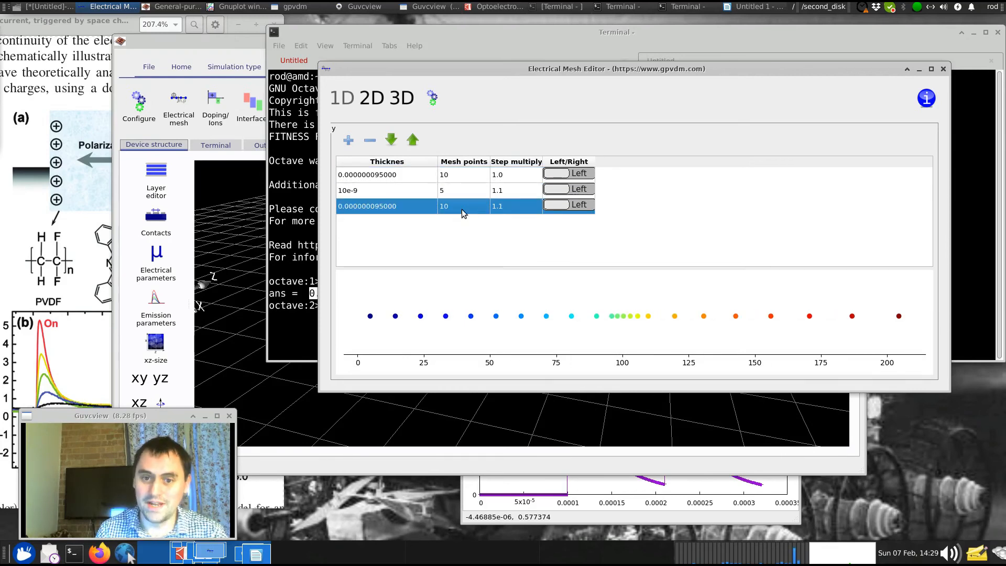
Set the step multiply of the second and third mesh layers to 1.0 and close the mesh editor.
left_click(527, 191)
left_click(526, 191)
type("1.0")
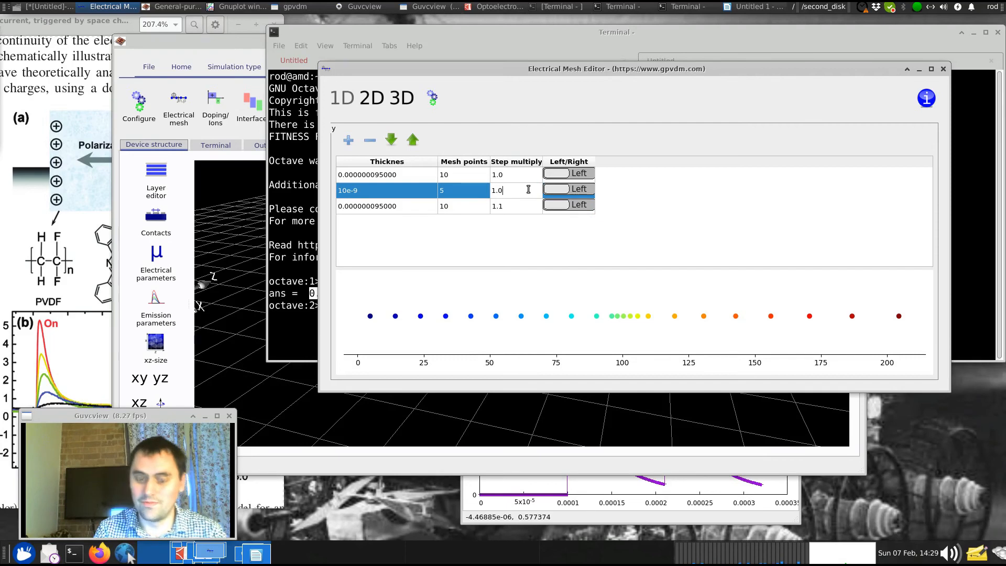
key("Return")
double_click(523, 206)
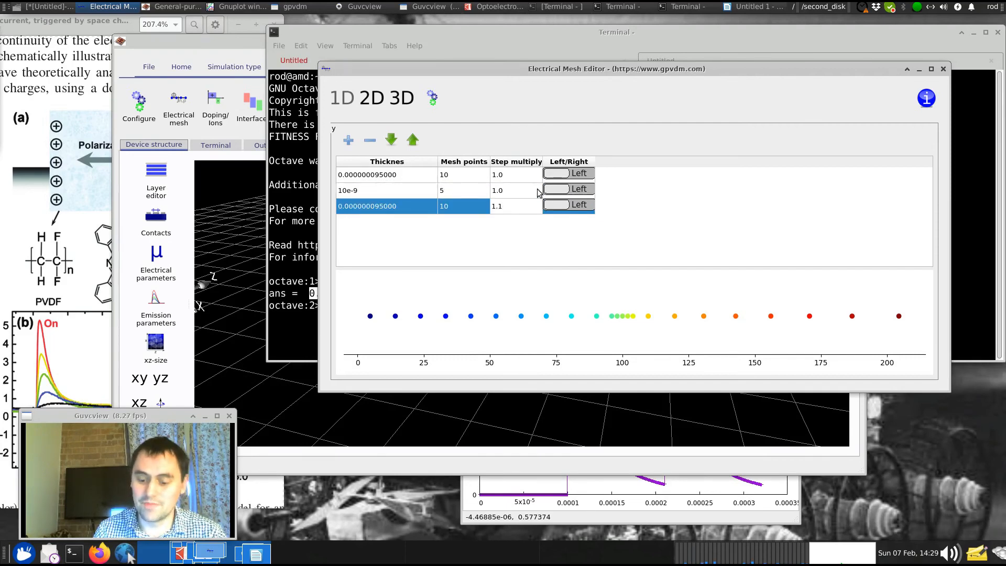
key("Return")
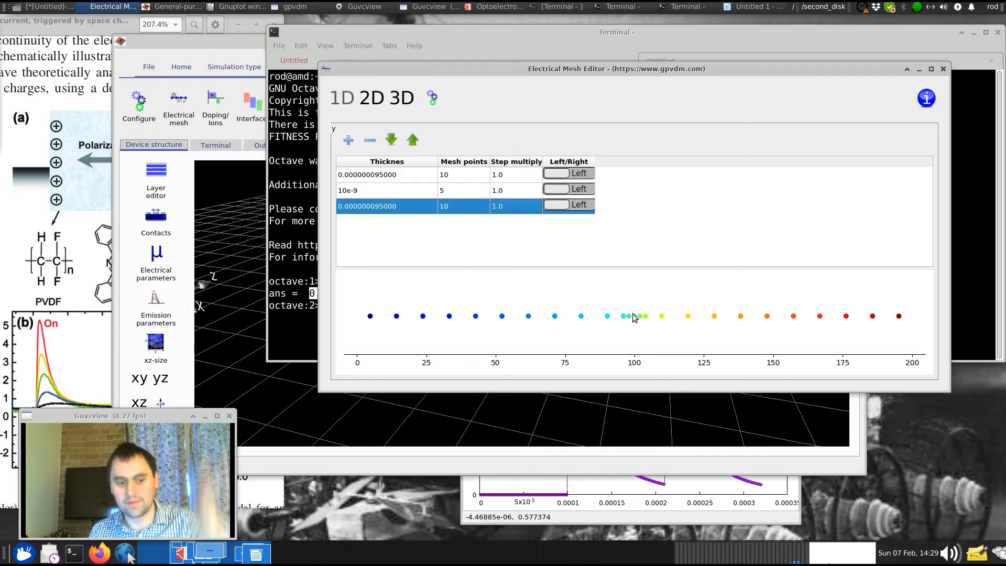
left_click(943, 70)
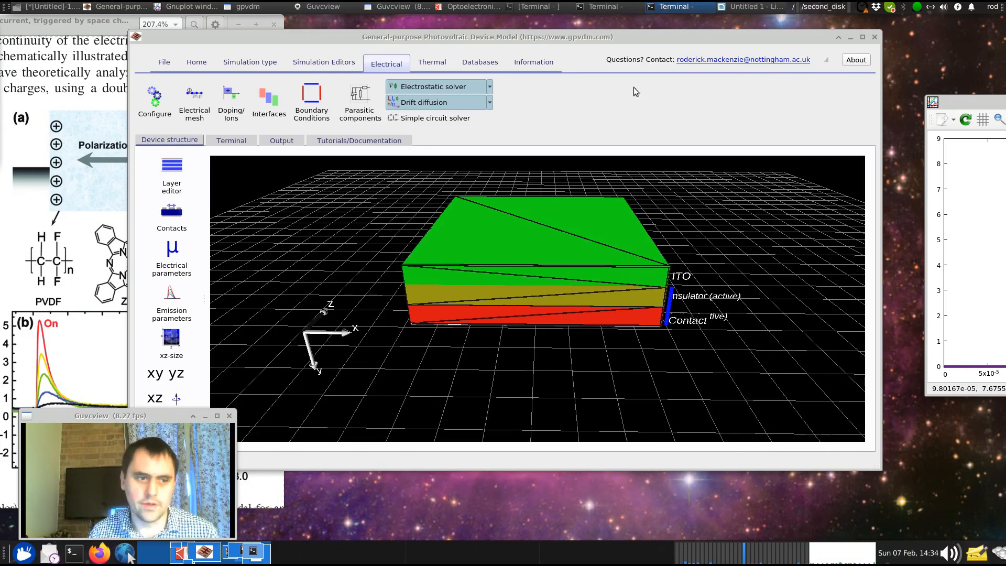
Examine the paper's polarization schematic and view the electrostatic (Poisson) solver's configuration in gpvdm.
left_click(40, 176)
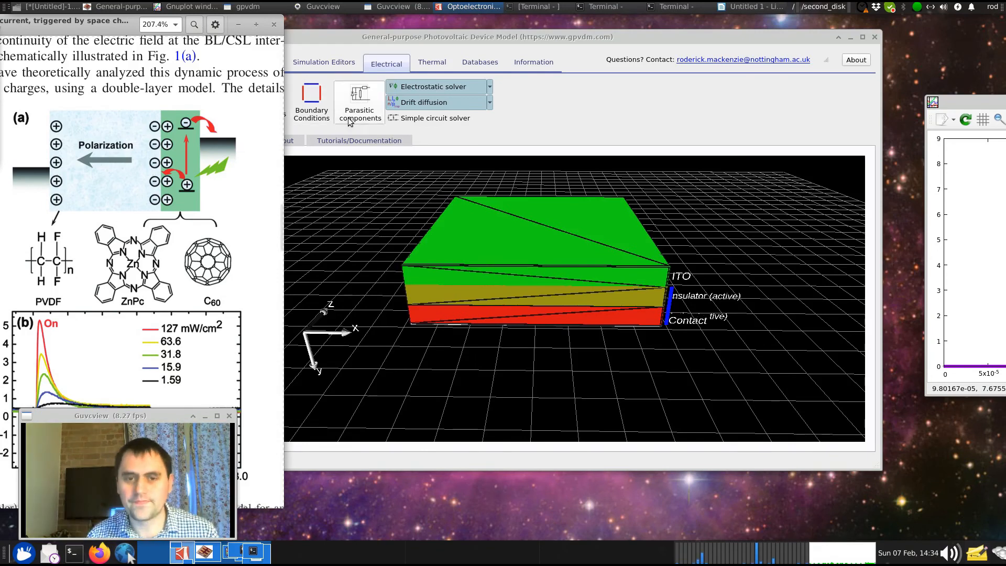
left_click(491, 89)
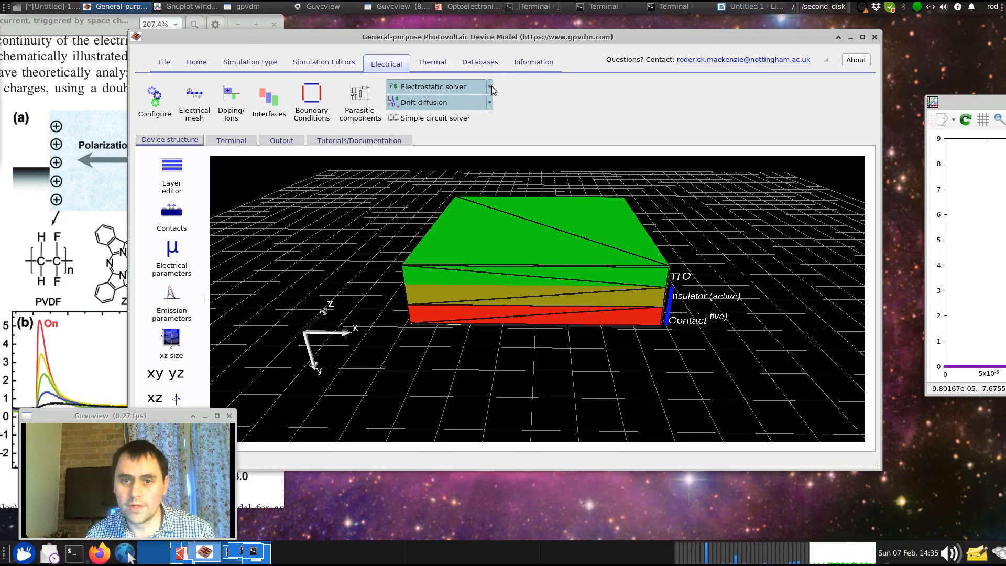
left_click(125, 214)
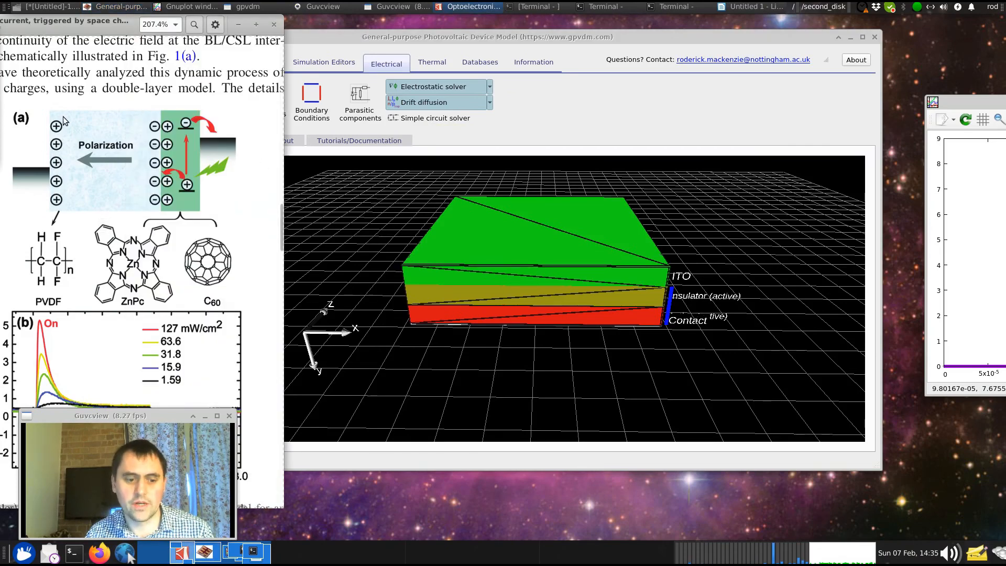
left_click(489, 87)
left_click(497, 89)
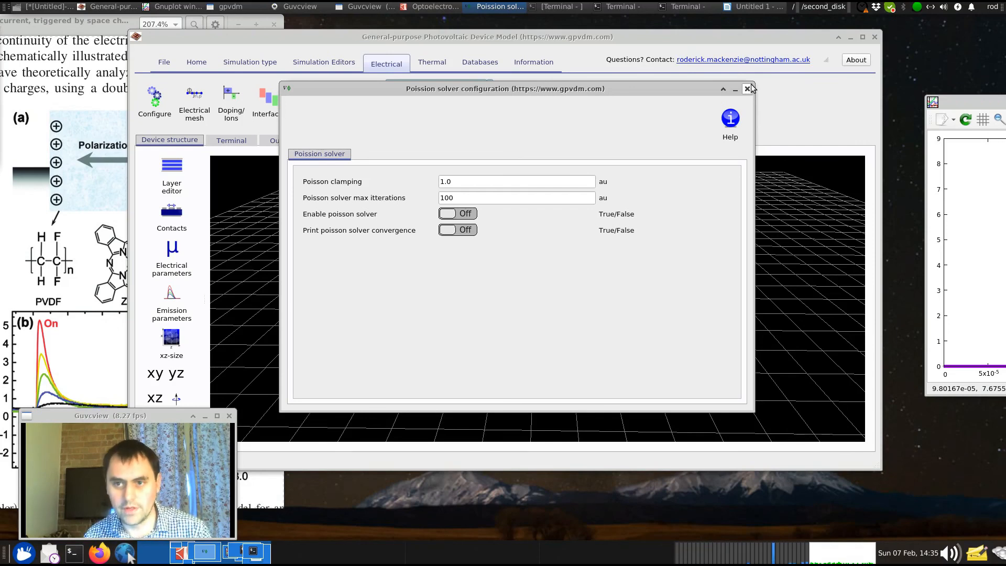
left_click(747, 89)
Run the simulation and replot 'time_j.dat' in gnuplot using ($1):(-$2) with lp.
left_click(196, 62)
left_click(184, 100)
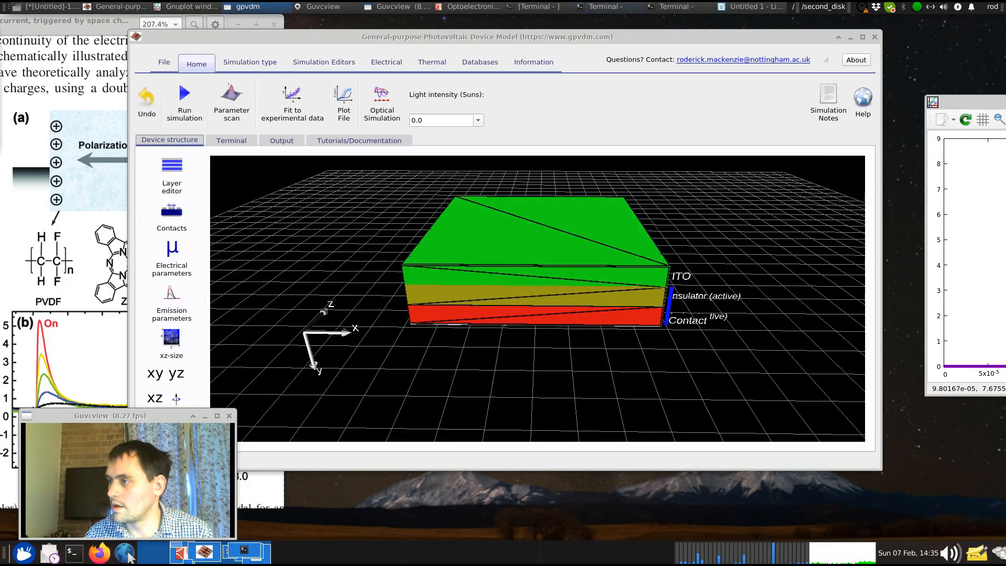
left_click_drag(1005, 52, 807, 53)
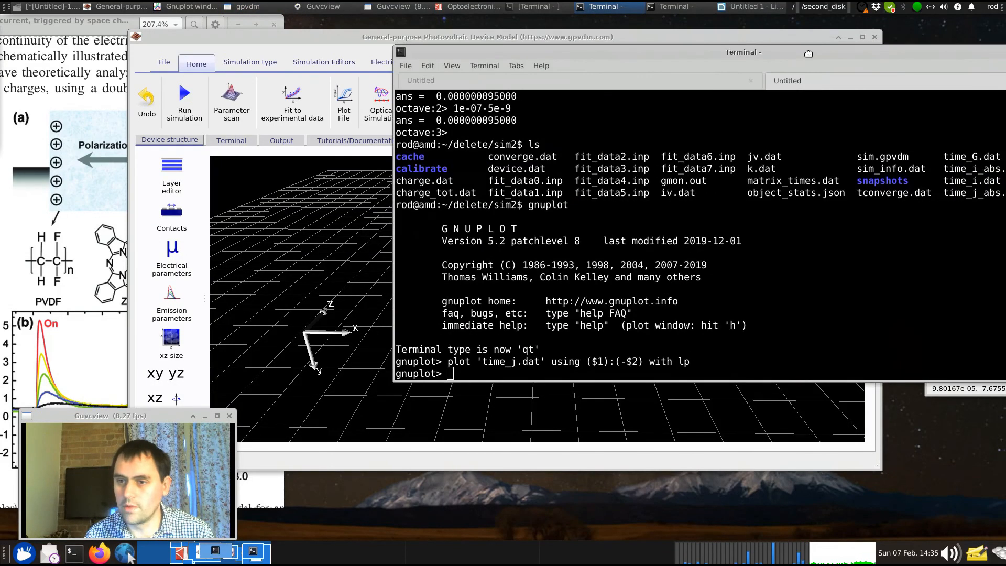
left_click(1005, 102)
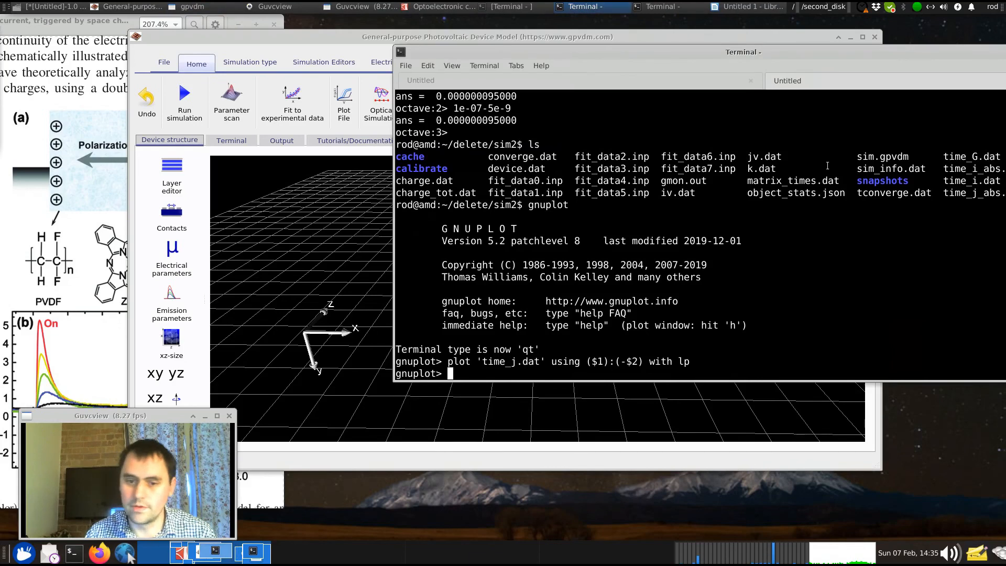
key("Up")
key("Return")
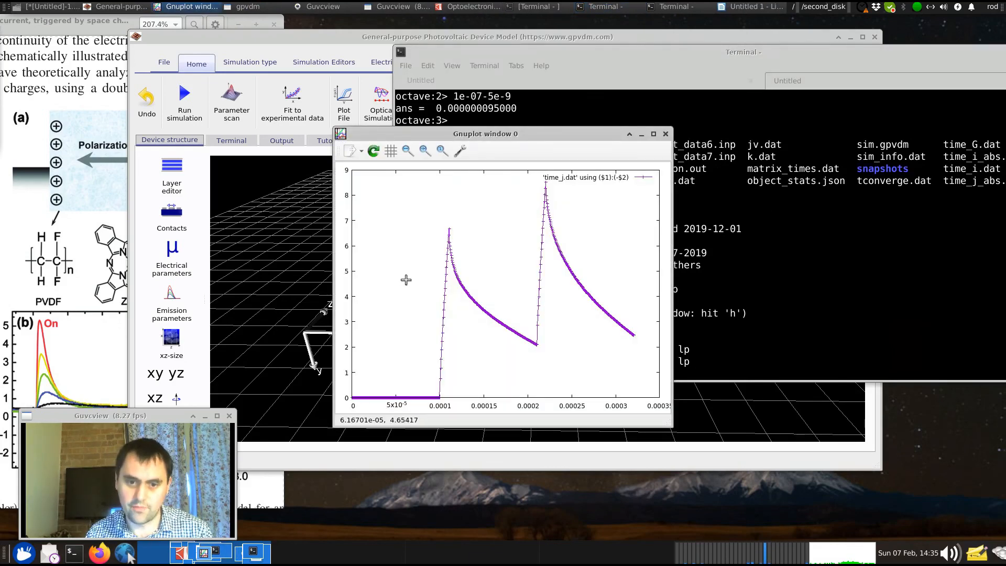
left_click_drag(451, 135, 538, 105)
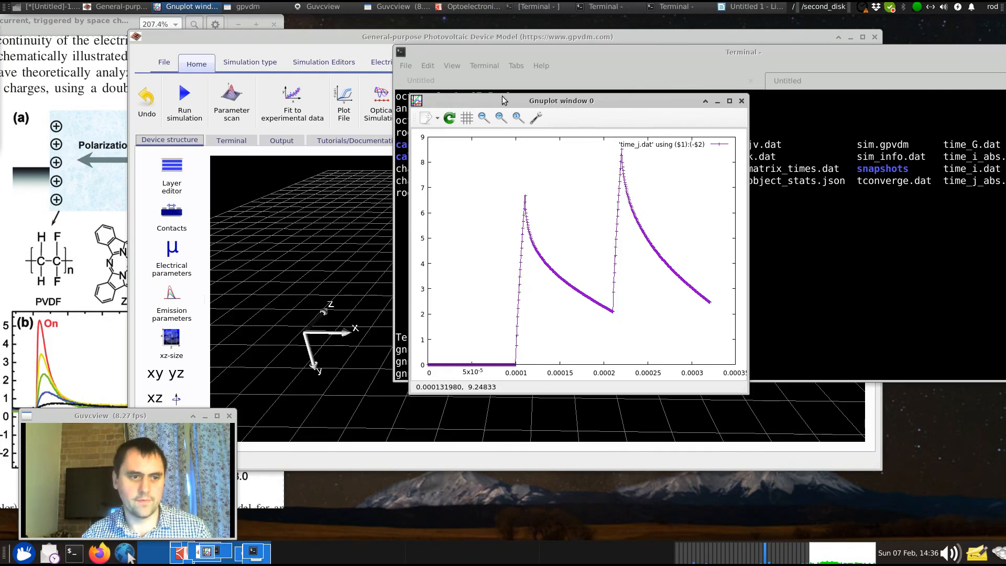
Bring the terminal forward and show the tab containing gpvdm's output.
left_click(595, 79)
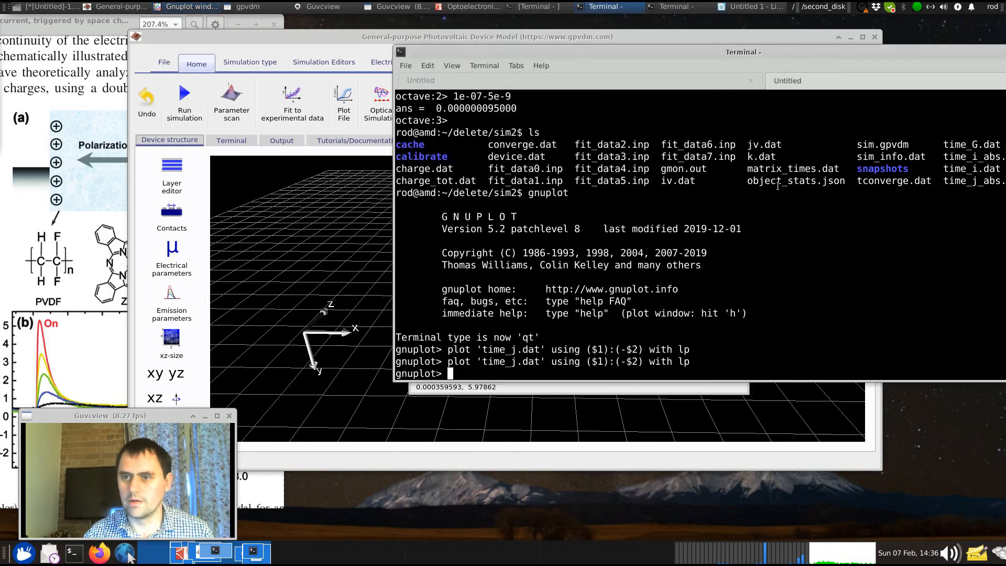
left_click(595, 79)
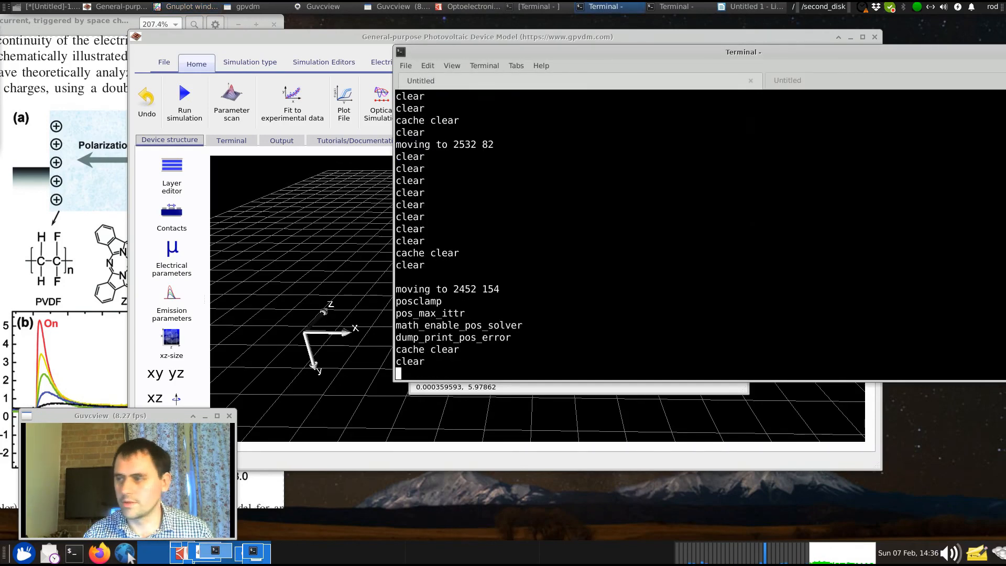